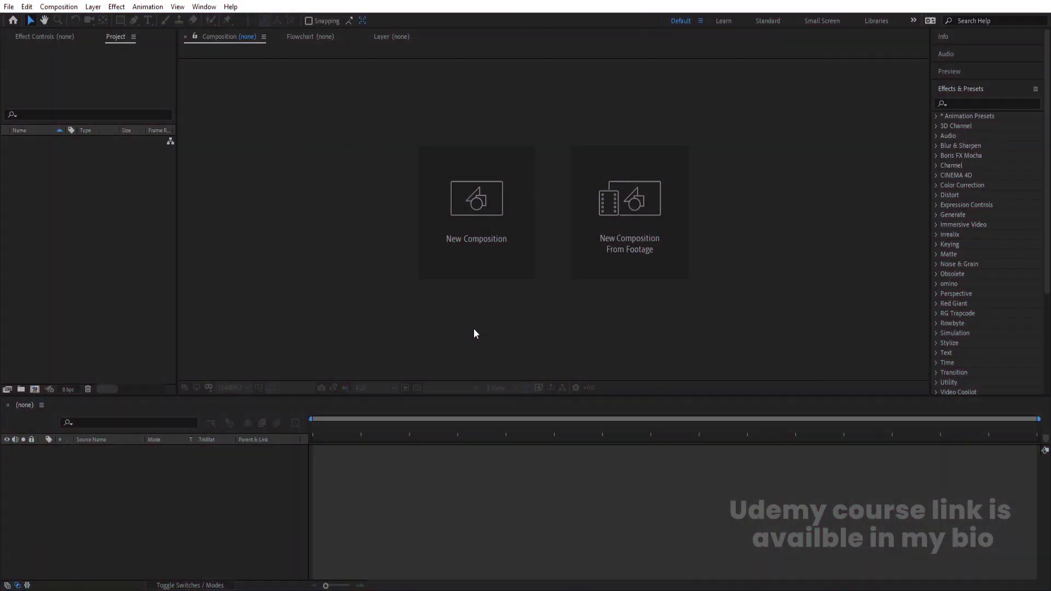
# Start a new composition named Main Animation at 1920 x 1080 px with a duration of 0:01:00:00.
pyautogui.click(479, 265)
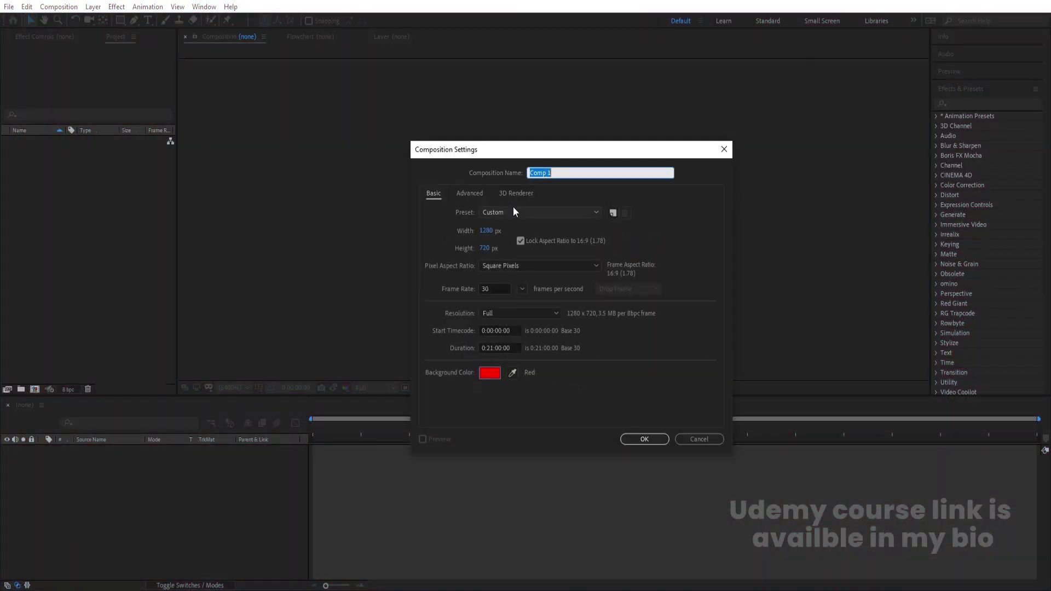
pyautogui.write('Main Animation')
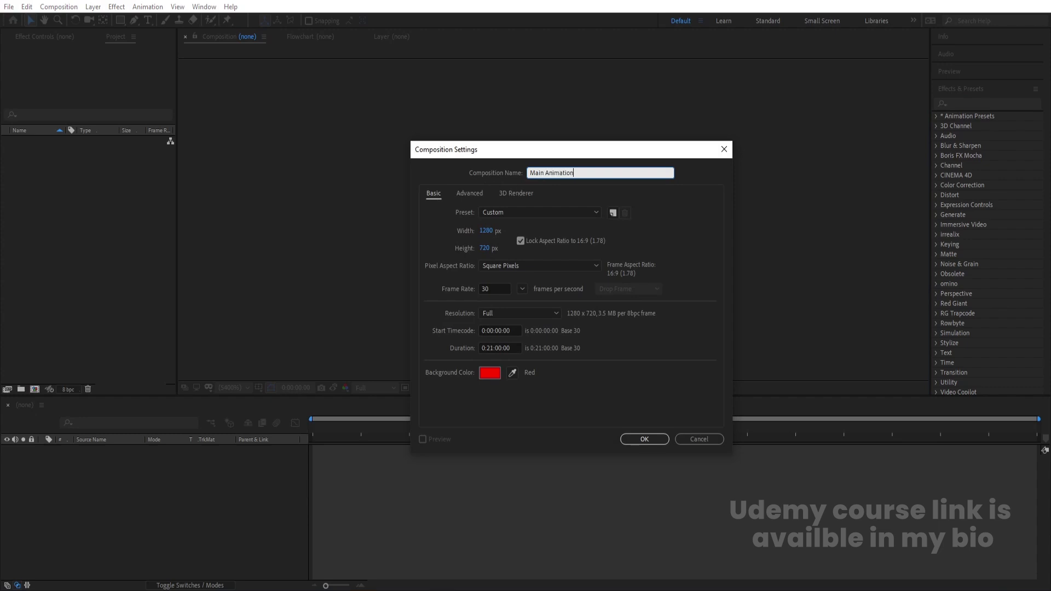
pyautogui.click(486, 231)
pyautogui.write('1920')
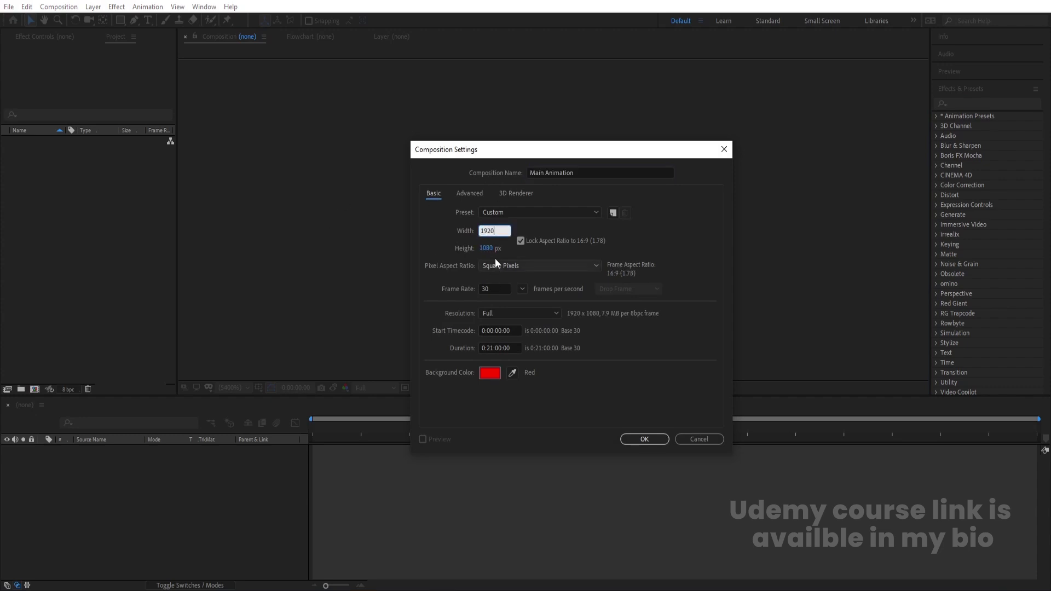
pyautogui.press('Tab')
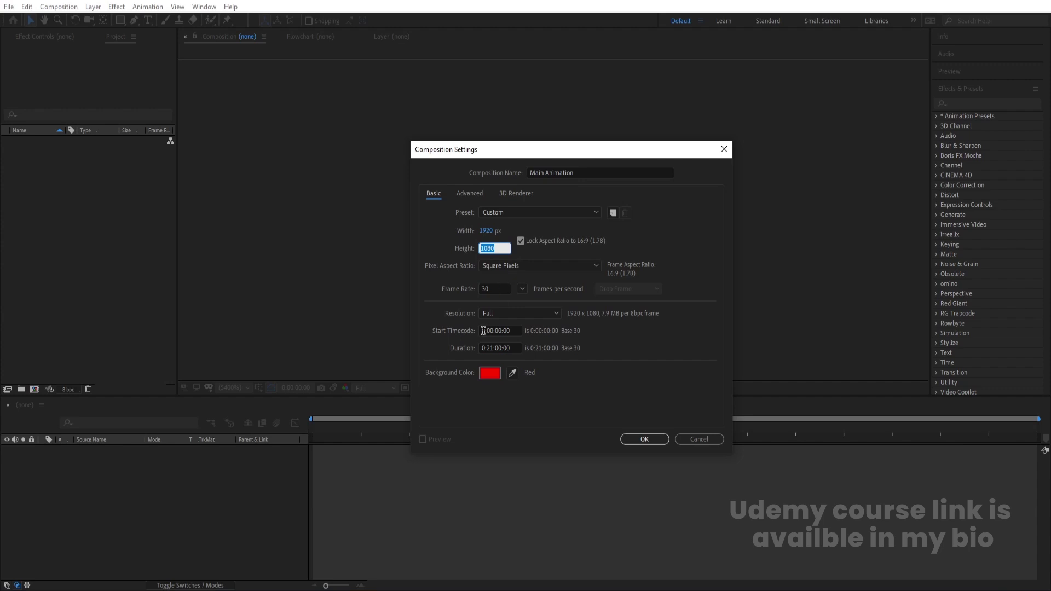
pyautogui.click(489, 348)
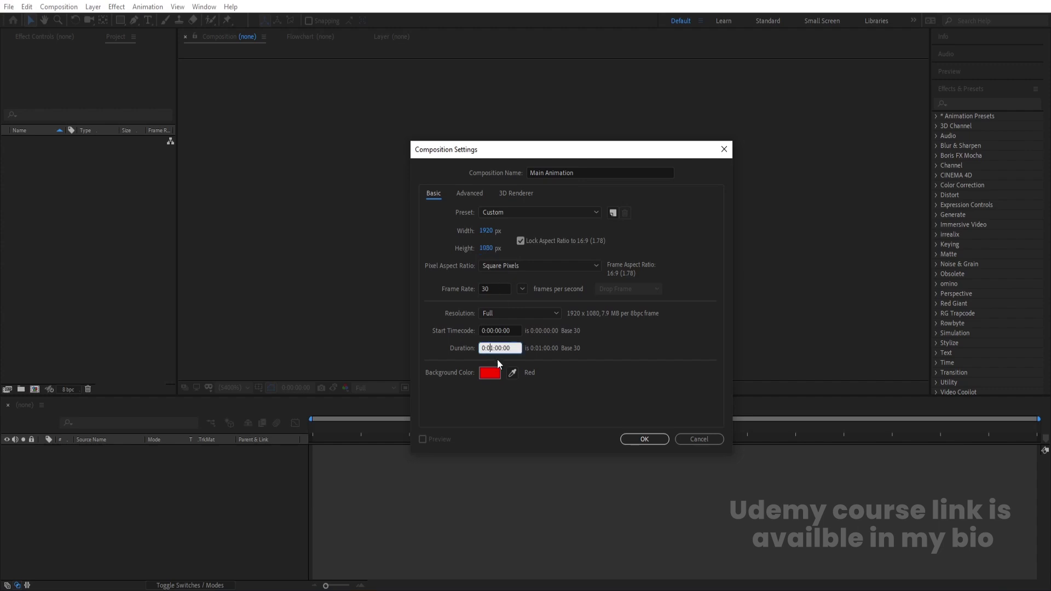
pyautogui.click(613, 354)
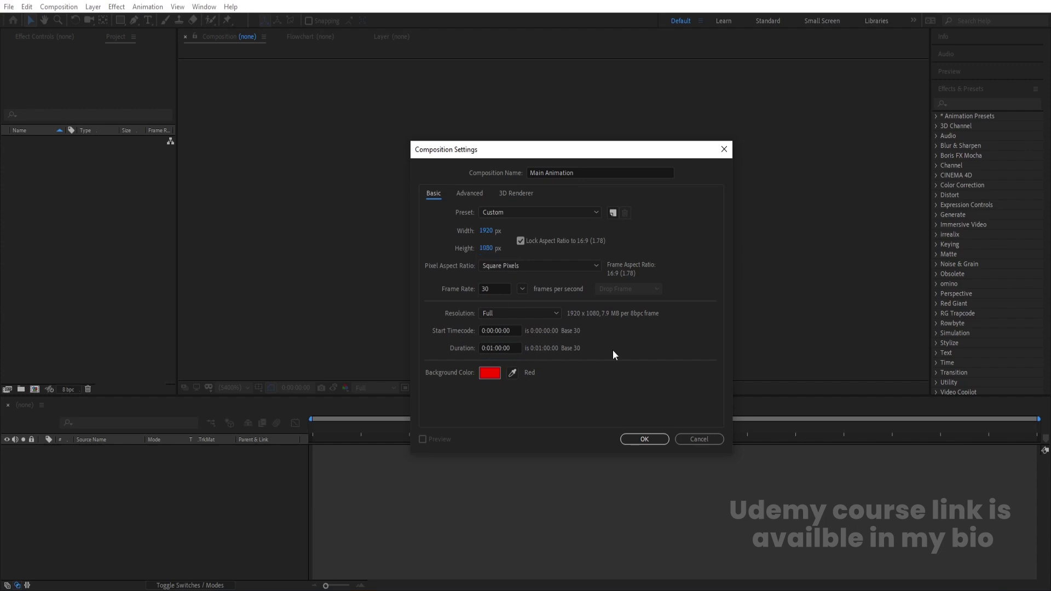
# Give the composition a white FFFFFF background, create it and show the title/action safe guides.
pyautogui.click(485, 377)
pyautogui.write('FFFFFF')
pyautogui.press('Return')
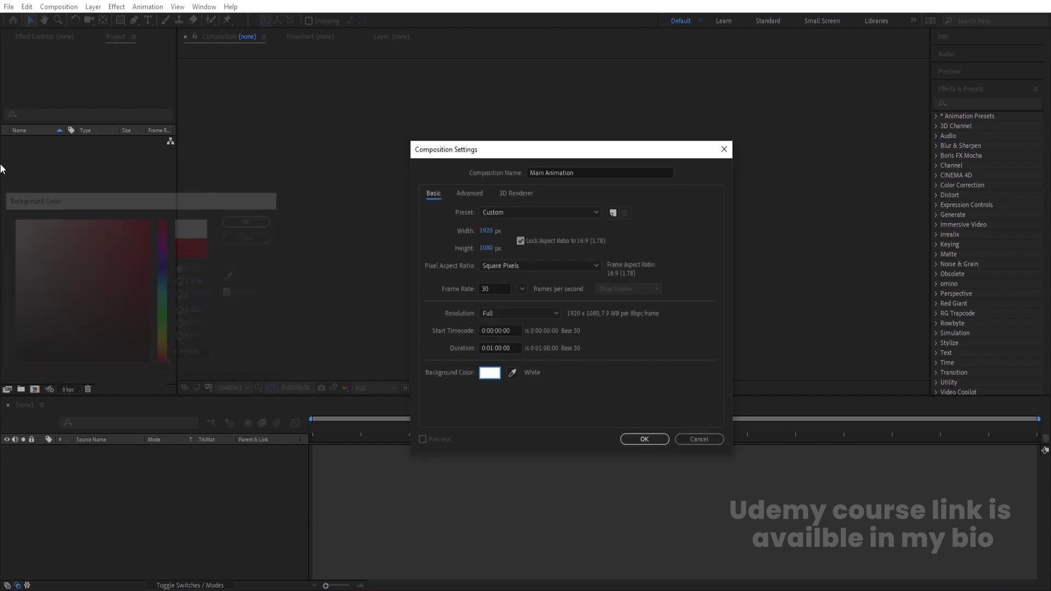
pyautogui.press('Return')
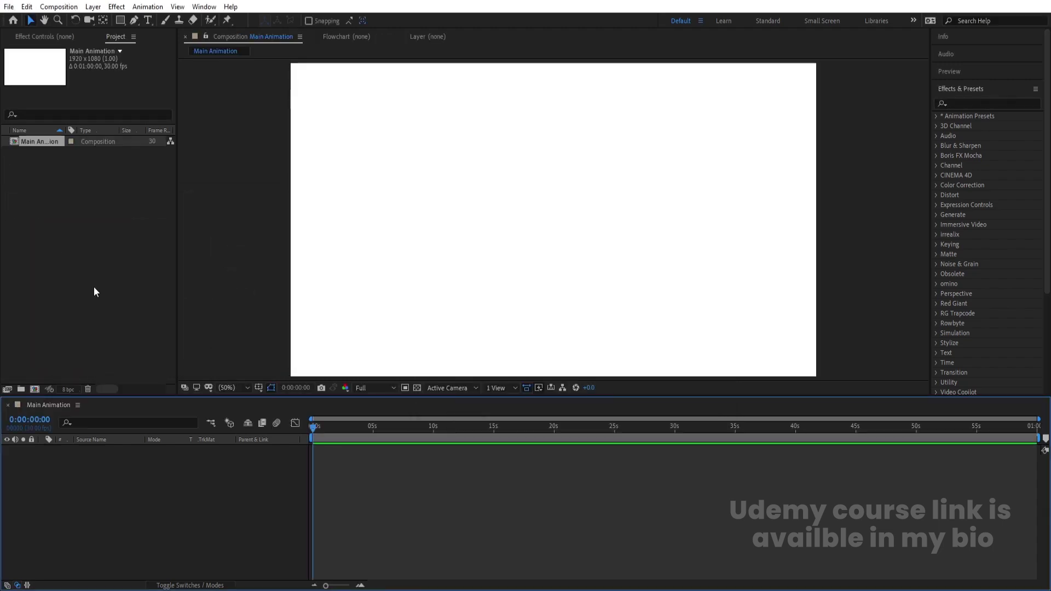
pyautogui.click(259, 388)
pyautogui.click(277, 403)
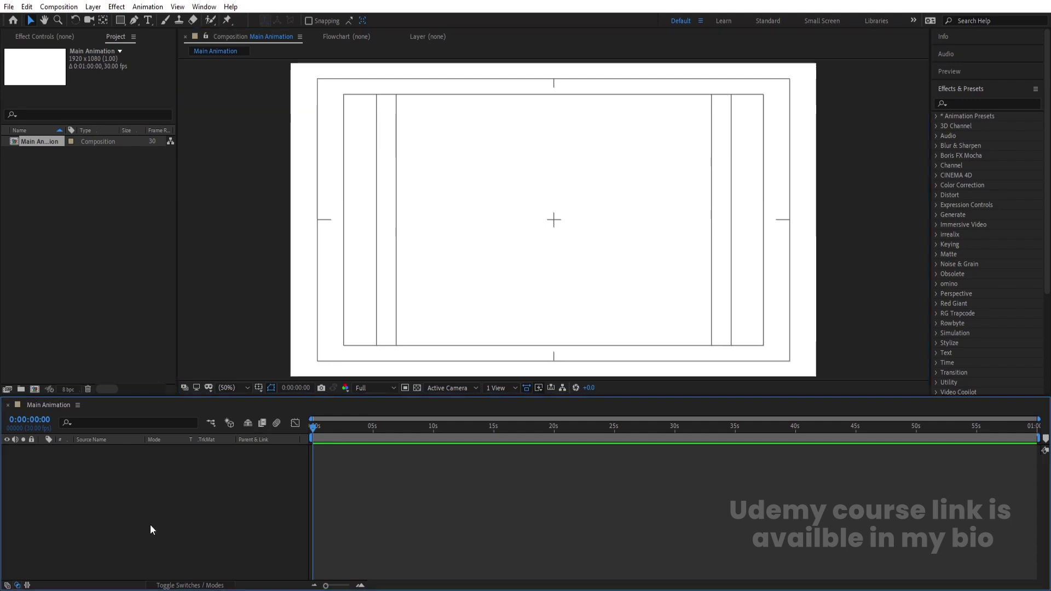
# Add a light grey solid at the full composition size of 1920 x 1080 px and lock its layer.
pyautogui.hotkey('ctrl', 'y')
pyautogui.click(368, 370)
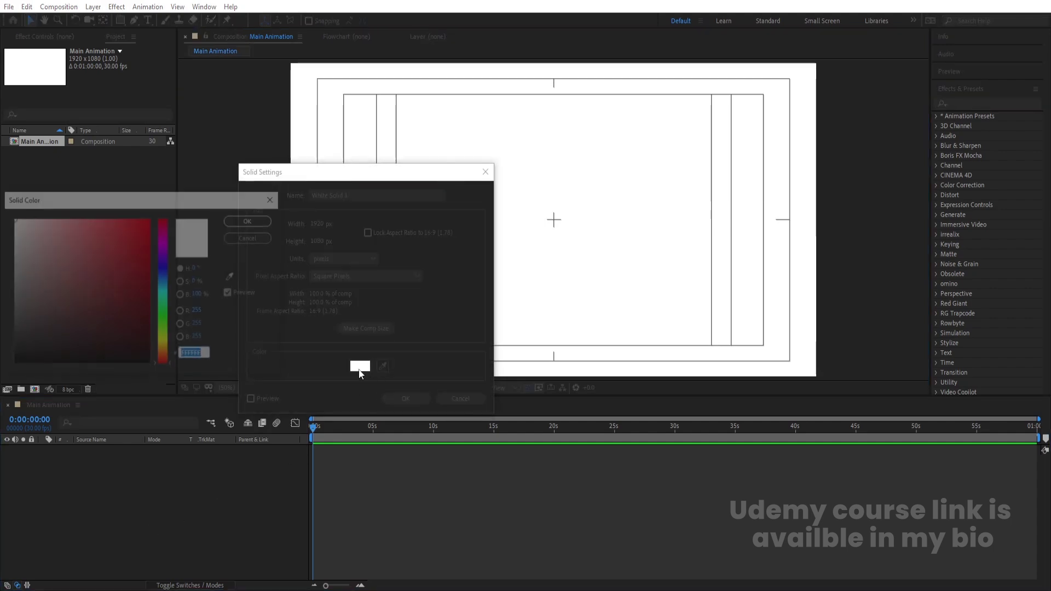
pyautogui.moveTo(59, 200); pyautogui.dragTo(490, 230)
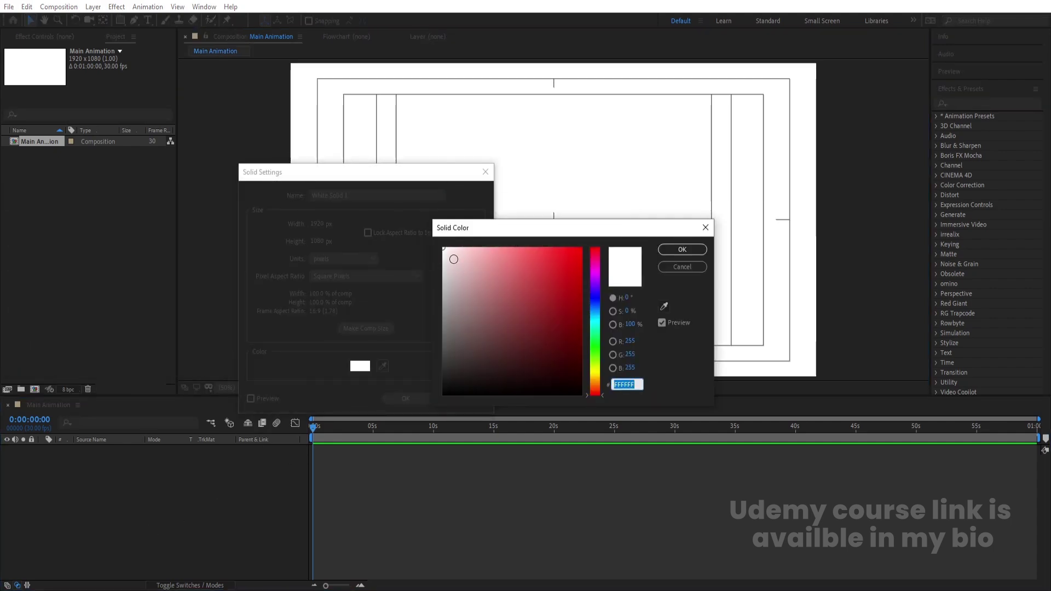
pyautogui.moveTo(453, 260); pyautogui.dragTo(437, 263)
pyautogui.press('Return')
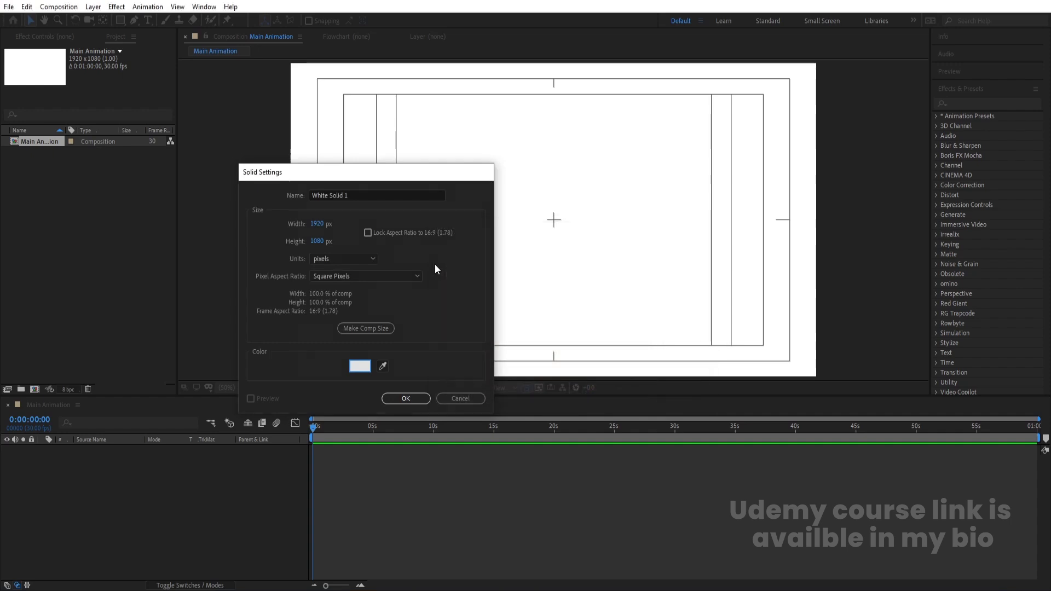
pyautogui.press('Return')
pyautogui.click(32, 449)
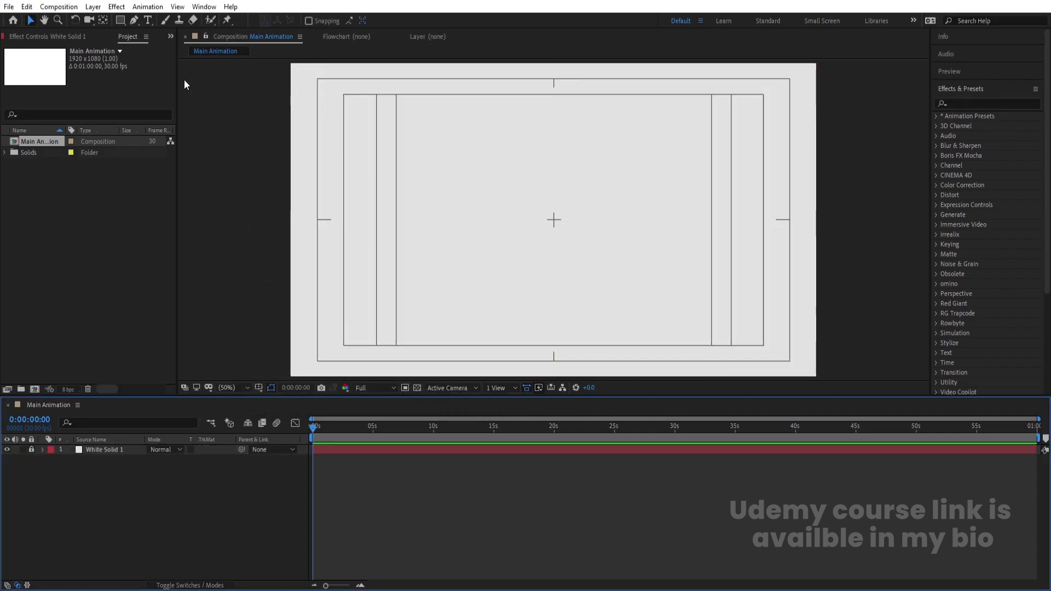
# Draw a large ellipse near the middle of the composition with a white FFFFFF fill and no stroke.
pyautogui.moveTo(120, 22); pyautogui.dragTo(153, 48)
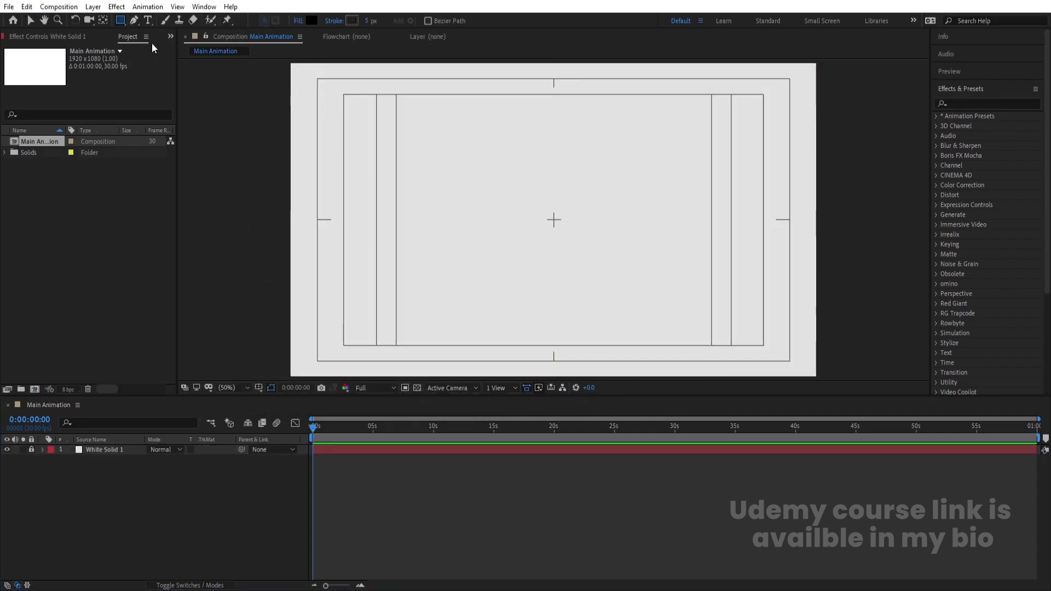
pyautogui.click(334, 21)
pyautogui.click(471, 263)
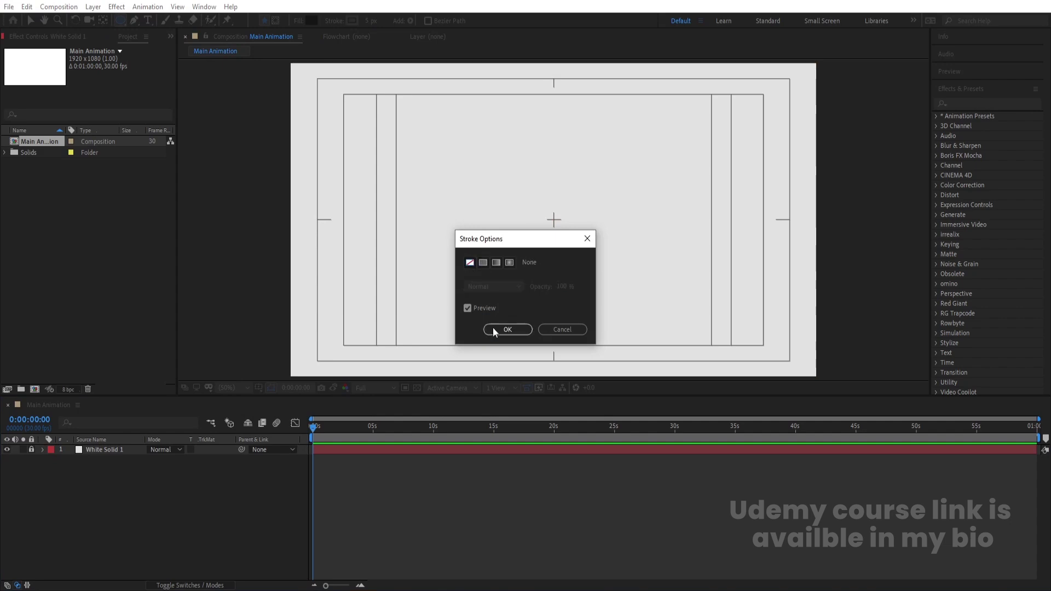
pyautogui.click(495, 327)
pyautogui.click(311, 21)
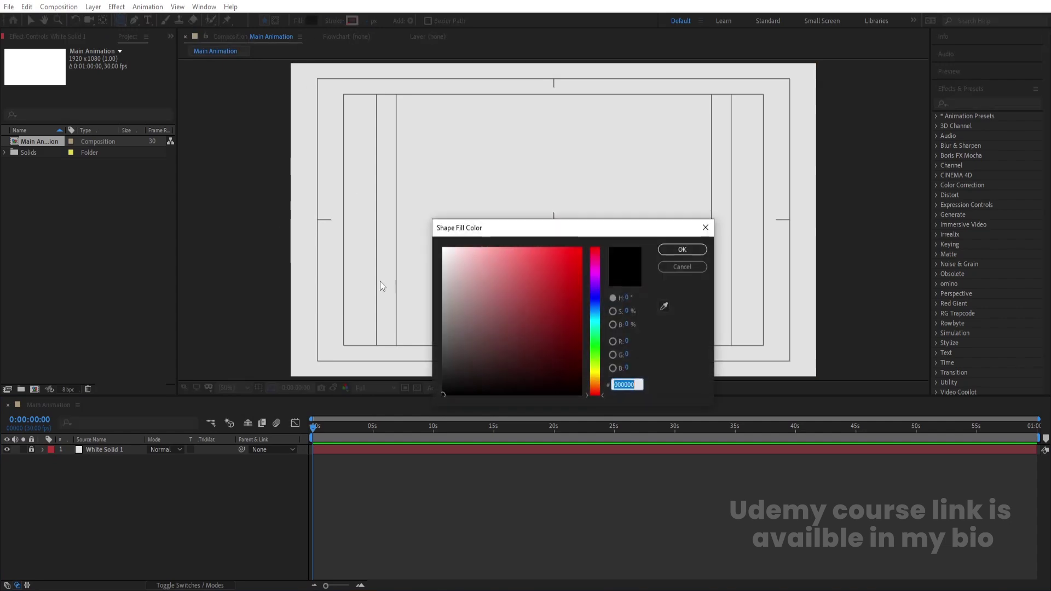
pyautogui.write('FFFFFF')
pyautogui.click(680, 250)
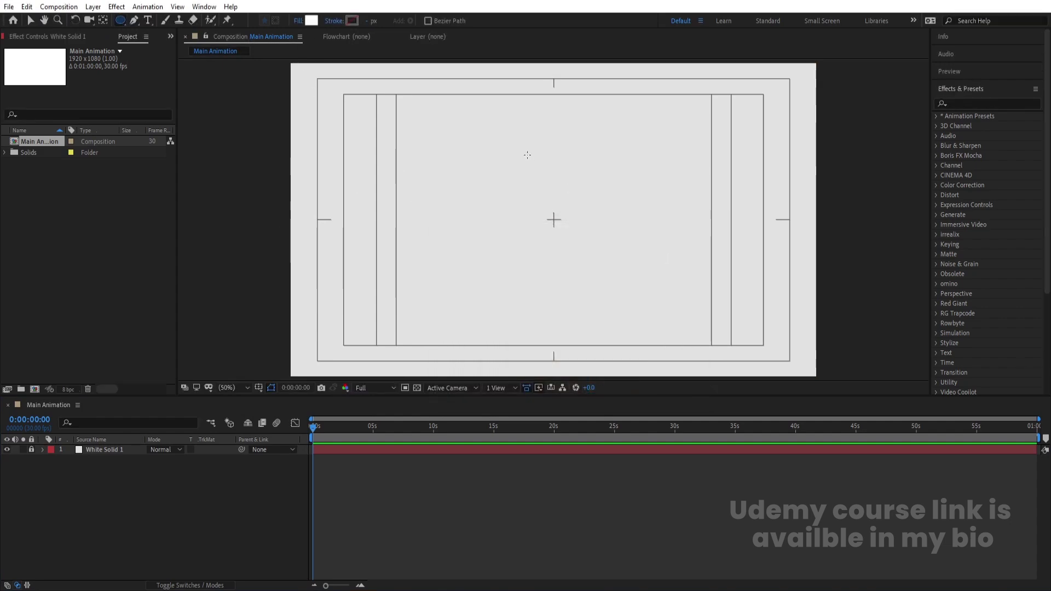
pyautogui.moveTo(492, 130); pyautogui.dragTo(672, 319)
pyautogui.click(115, 494)
pyautogui.click(99, 451)
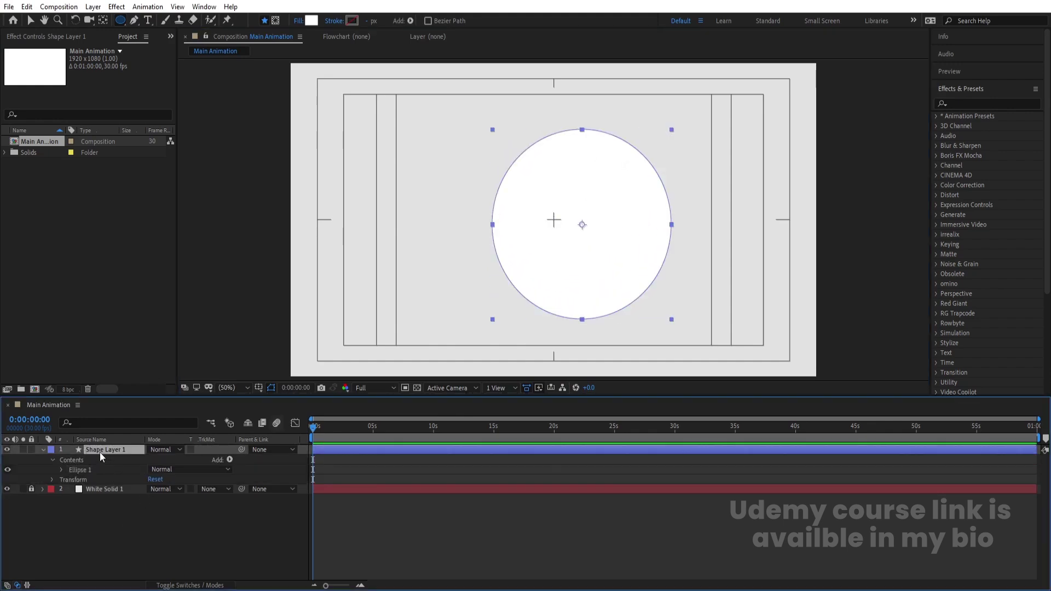
# Center the ellipse layer horizontally and vertically in the composition.
pyautogui.click(957, 95)
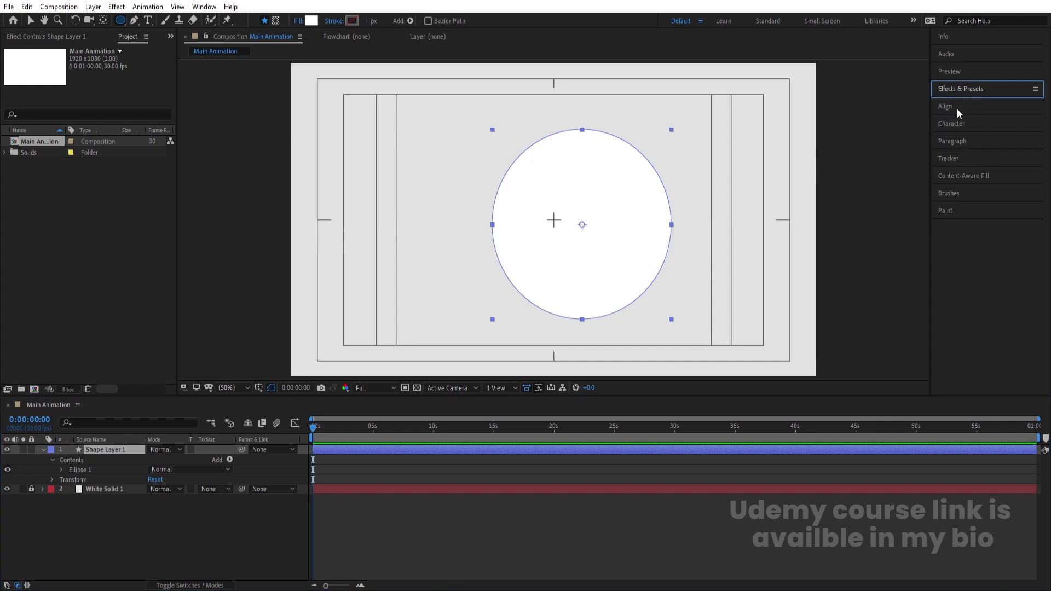
pyautogui.click(956, 106)
pyautogui.click(961, 136)
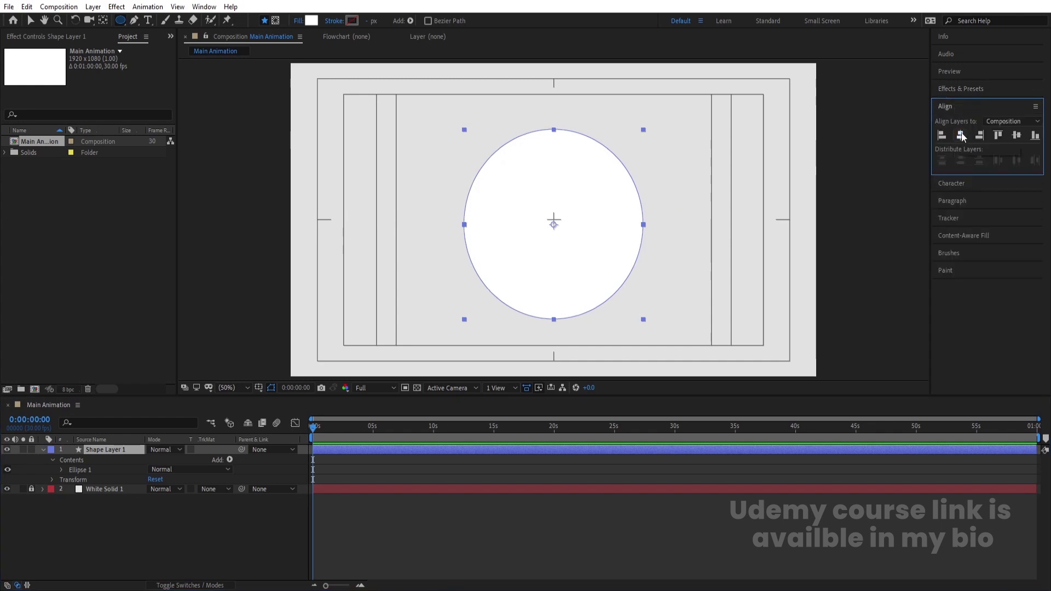
pyautogui.click(1016, 135)
pyautogui.click(170, 518)
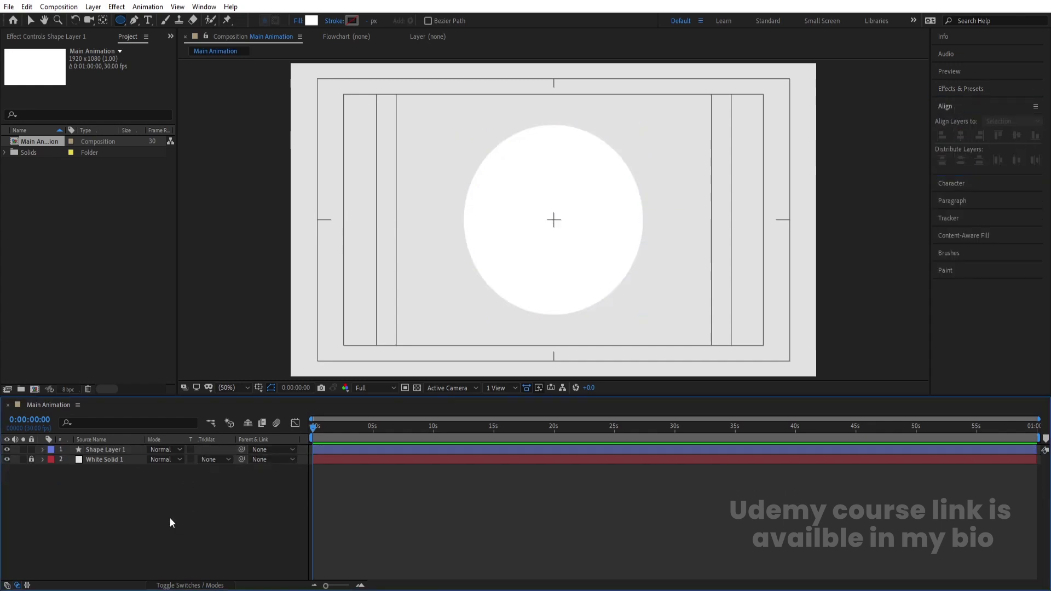
# Duplicate the ellipse twice, placing one copy half off the composition's left edge and the other half off its right edge.
pyautogui.press('v')
pyautogui.click(568, 238)
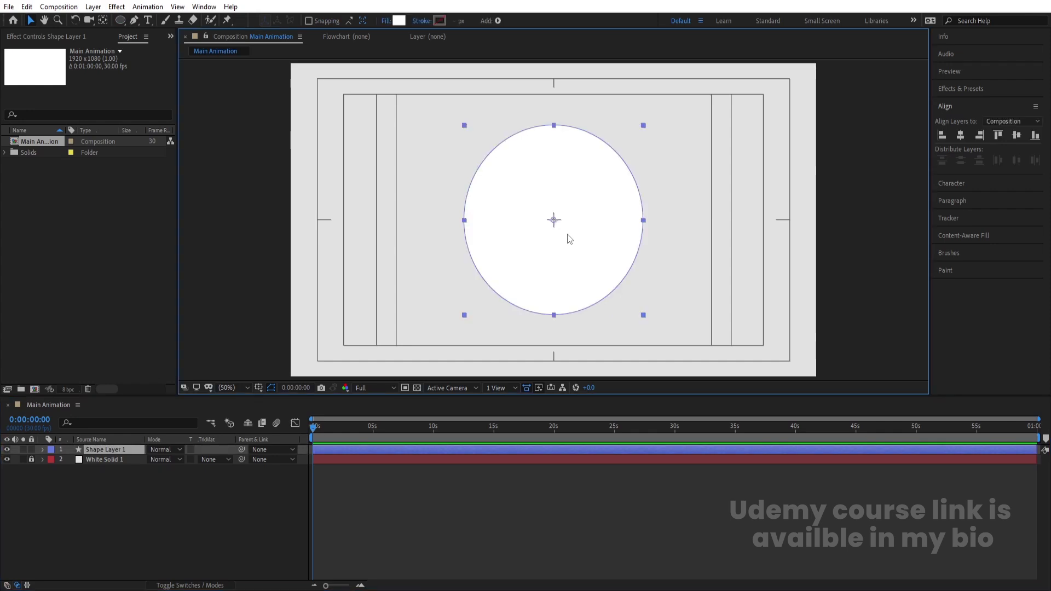
pyautogui.hotkey('ctrl', 'd')
pyautogui.moveTo(577, 235); pyautogui.dragTo(360, 236)
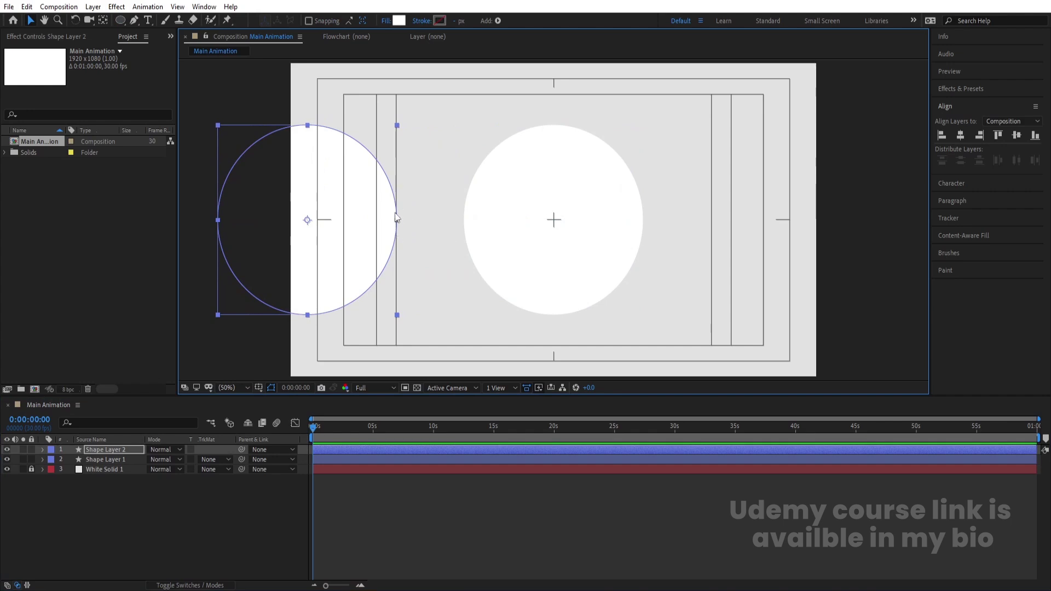
pyautogui.click(372, 229)
pyautogui.hotkey('ctrl', 'd')
pyautogui.moveTo(318, 267); pyautogui.dragTo(798, 224)
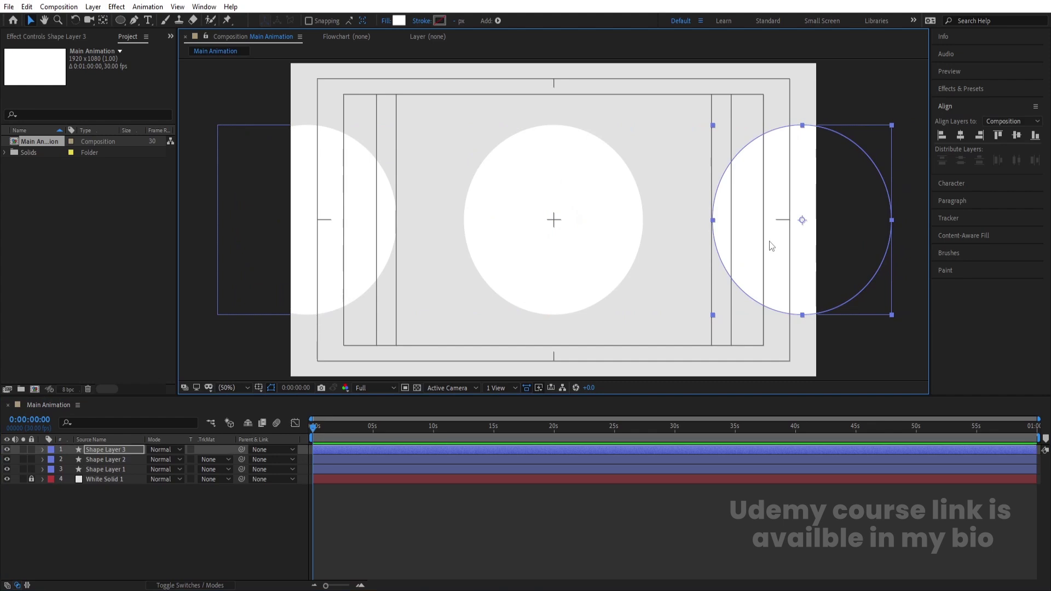
pyautogui.click(234, 511)
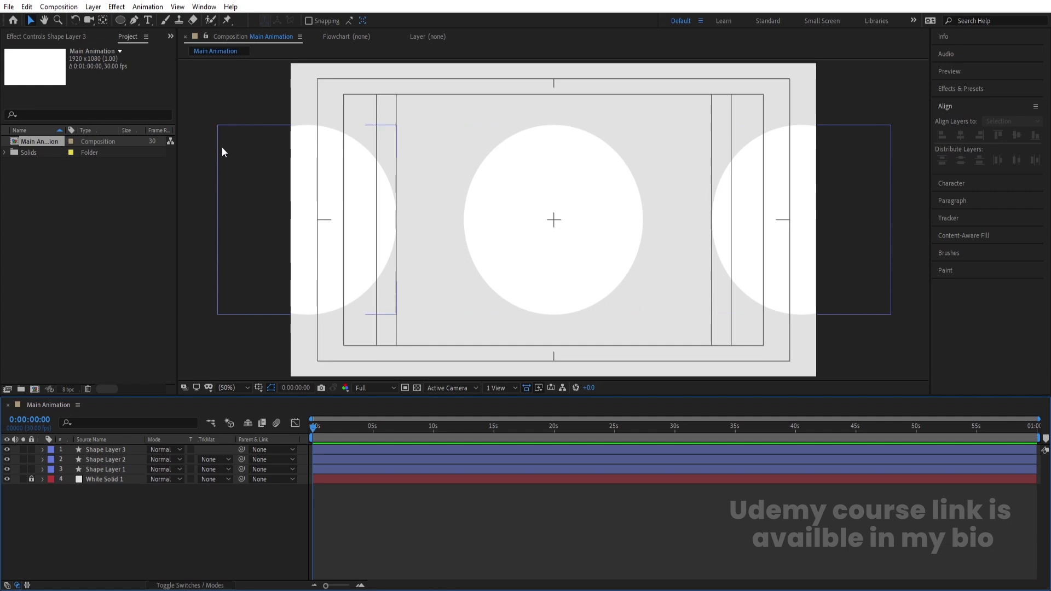
# Rename the central ellipse's layer to main.
pyautogui.click(611, 247)
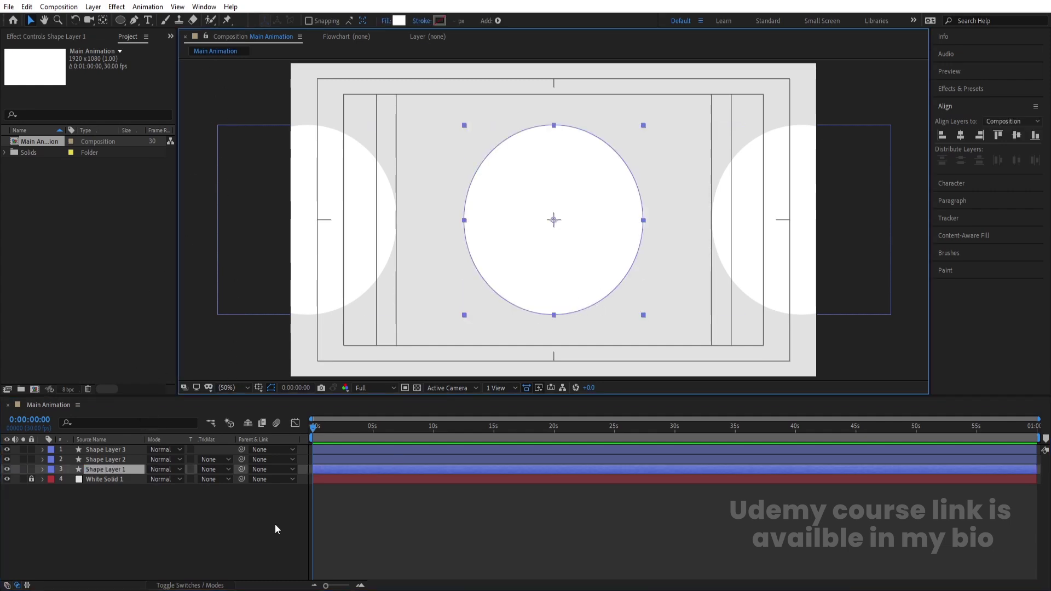
pyautogui.press('Return')
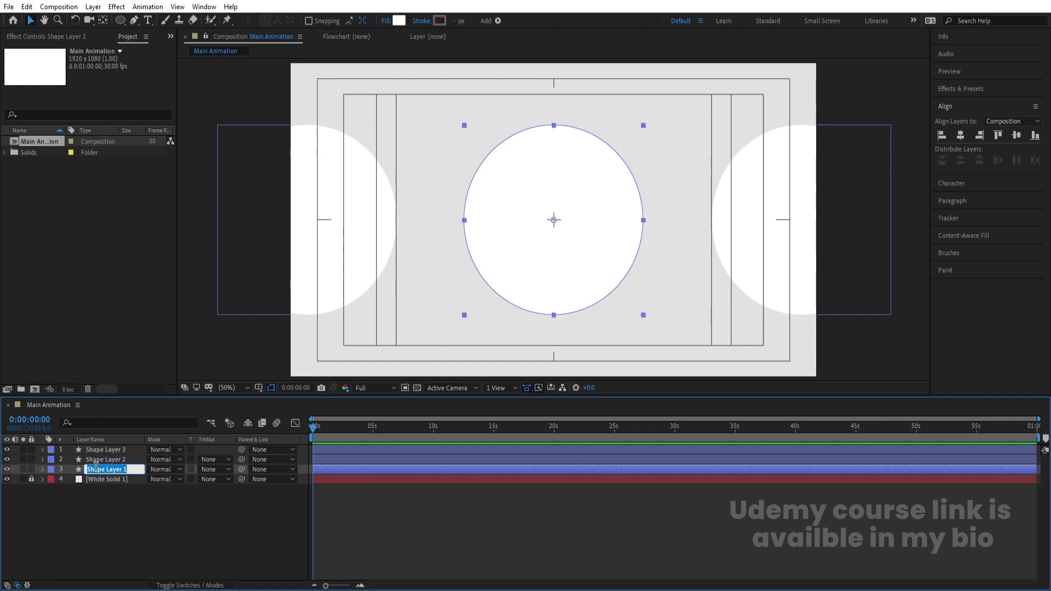
pyautogui.write('main')
pyautogui.press('Return')
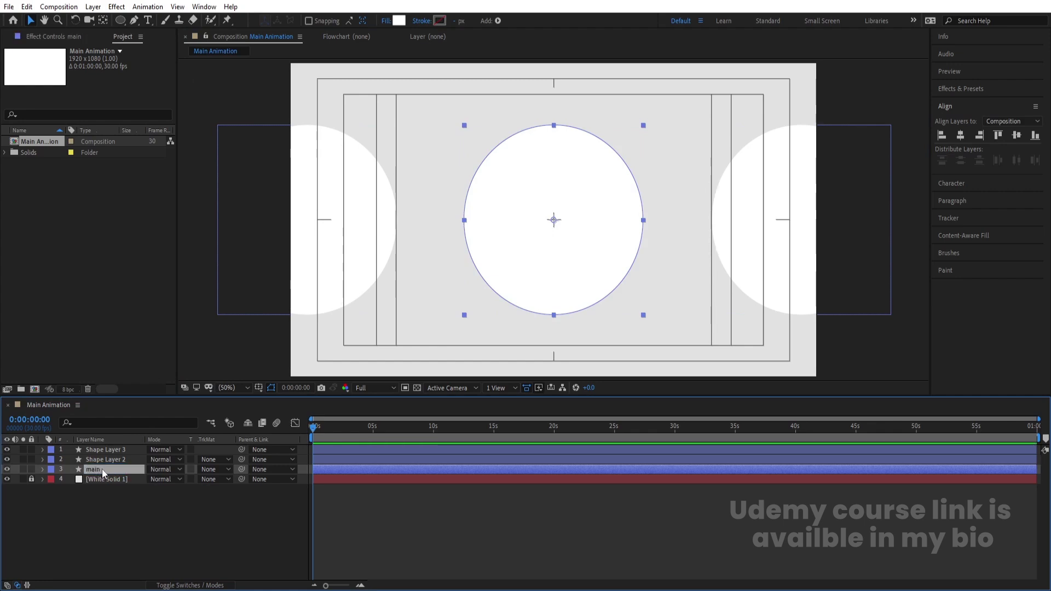
pyautogui.click(116, 517)
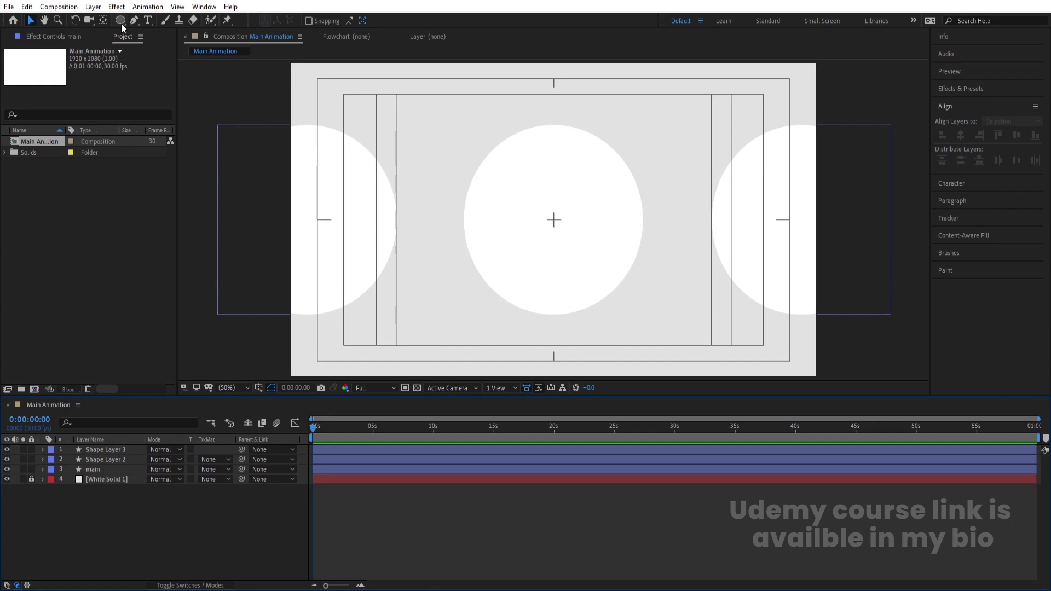
# Draw a large amber-yellow rectangle without stroke covering the central ellipse, and center its anchor point.
pyautogui.moveTo(120, 23); pyautogui.dragTo(153, 21)
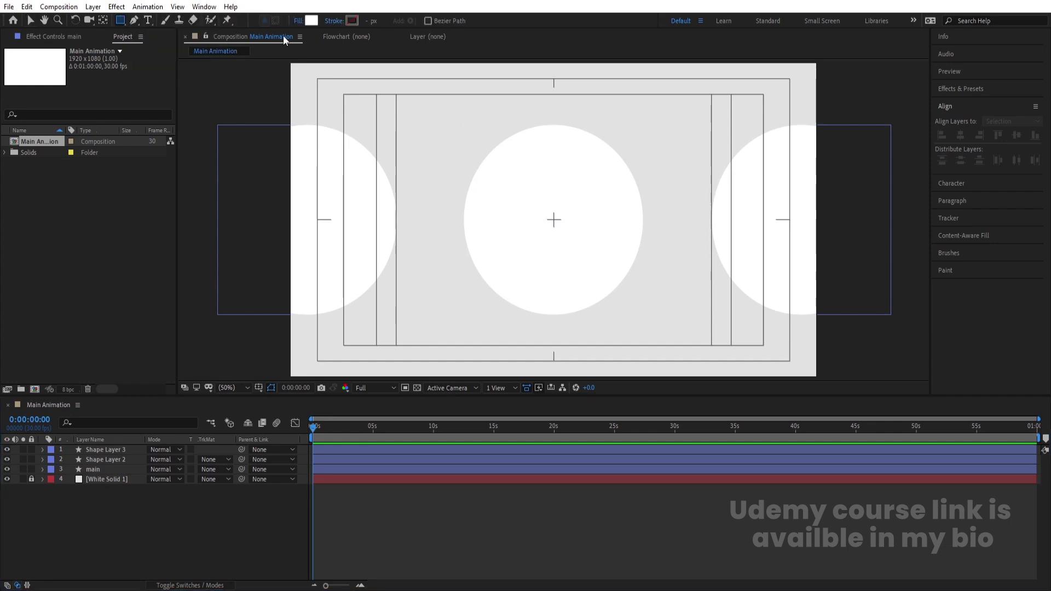
pyautogui.click(311, 21)
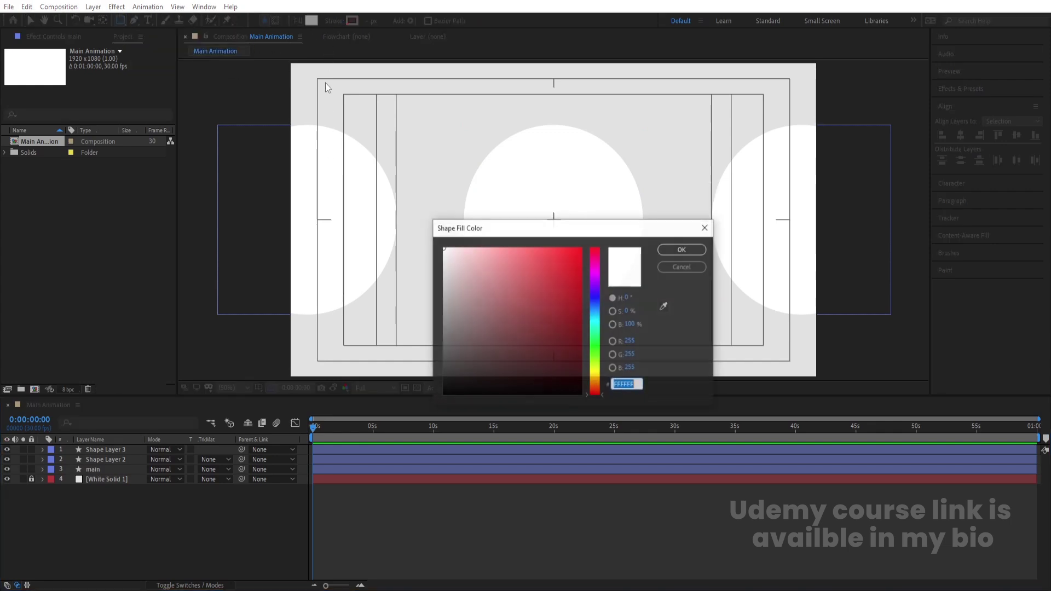
pyautogui.write('FFC000')
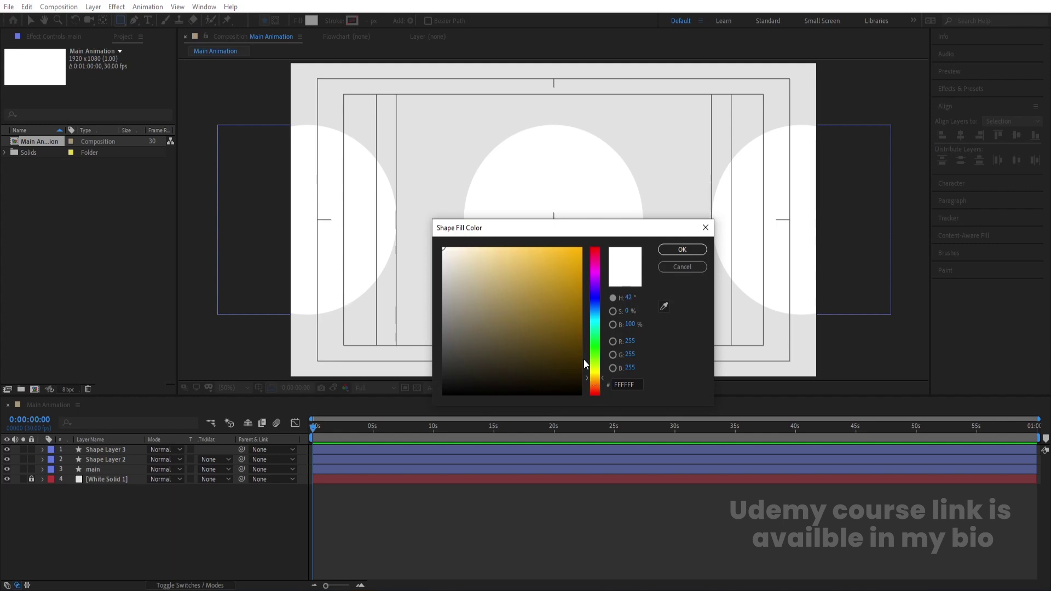
pyautogui.press('Return')
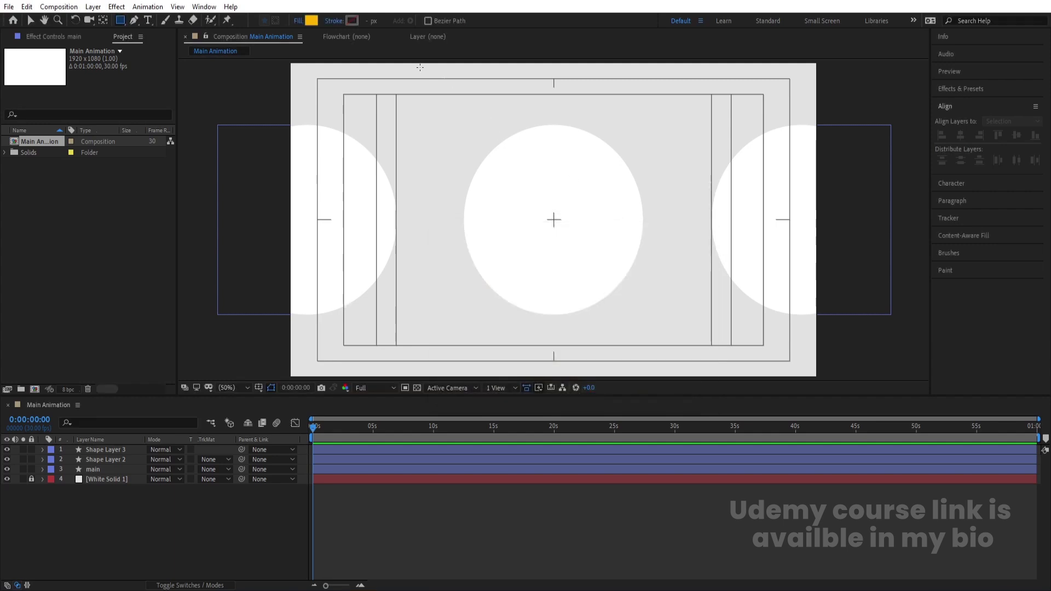
pyautogui.moveTo(420, 68)
pyautogui.mouseDown()
pyautogui.moveTo(554, 203)
pyautogui.moveTo(731, 347)
pyautogui.mouseUp()
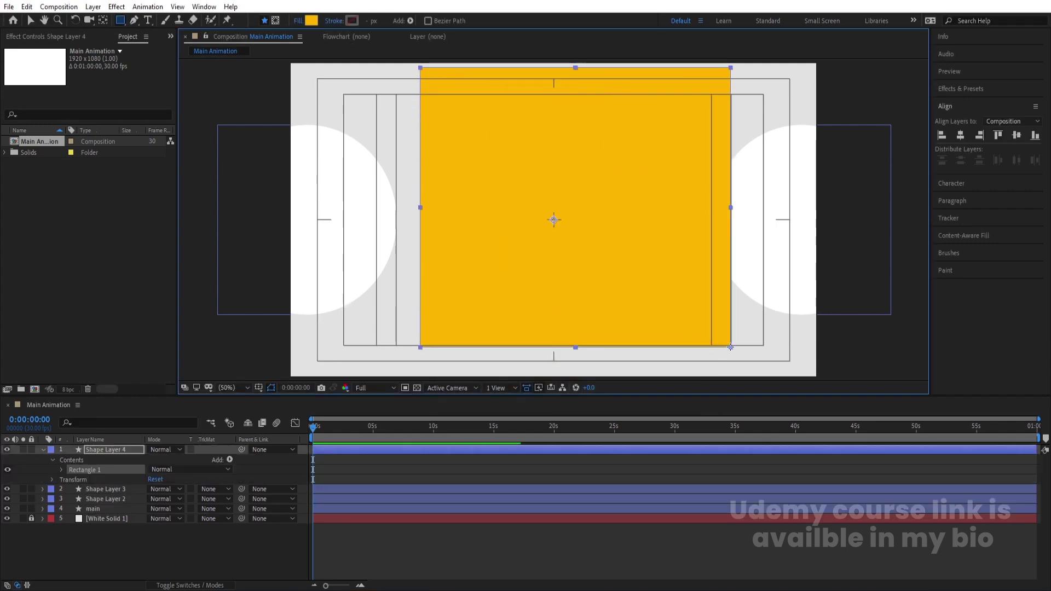
pyautogui.hotkey('ctrl', 'alt', 'Home')
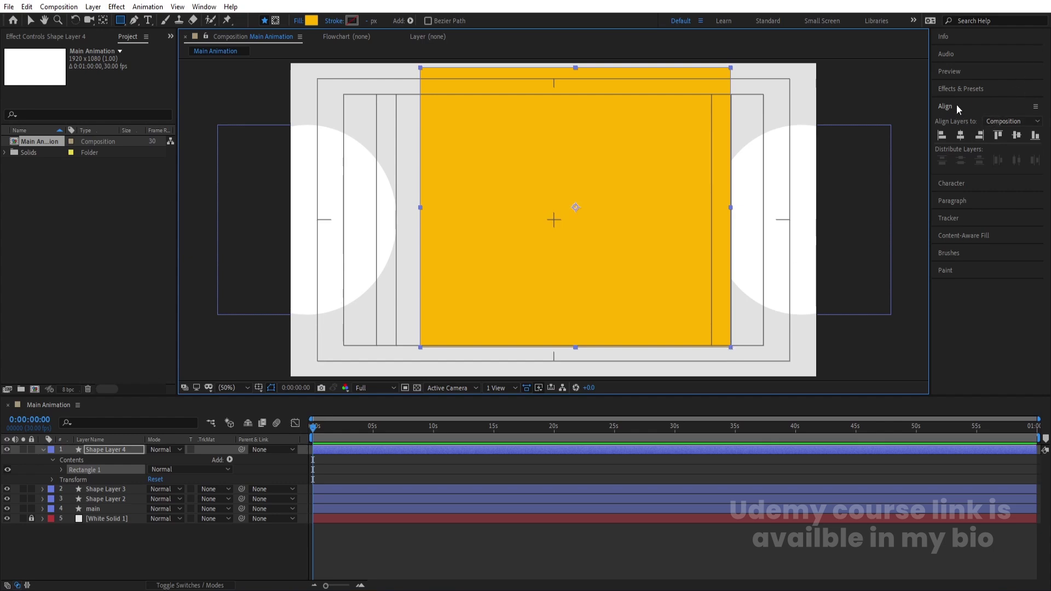
# Center the yellow rectangle horizontally and vertically in the composition and apply the Wave Warp effect to it.
pyautogui.click(960, 135)
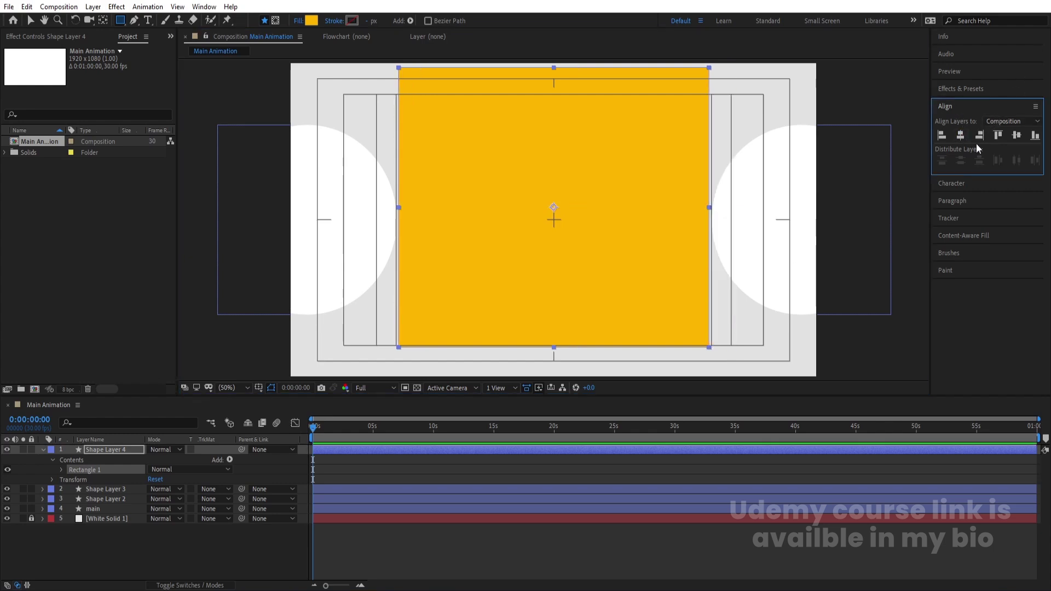
pyautogui.click(1016, 135)
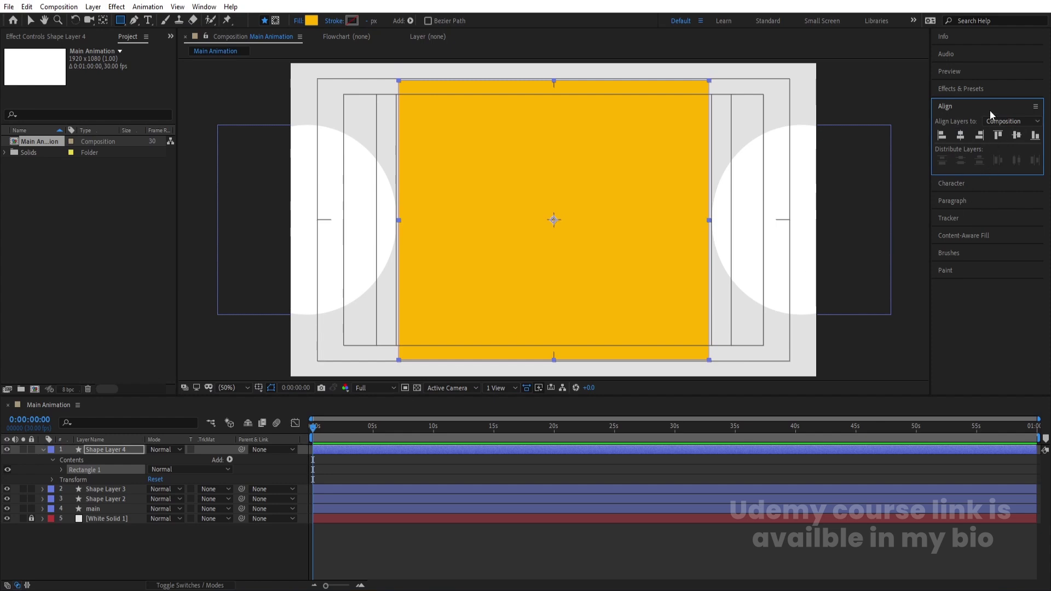
pyautogui.click(969, 88)
pyautogui.click(969, 102)
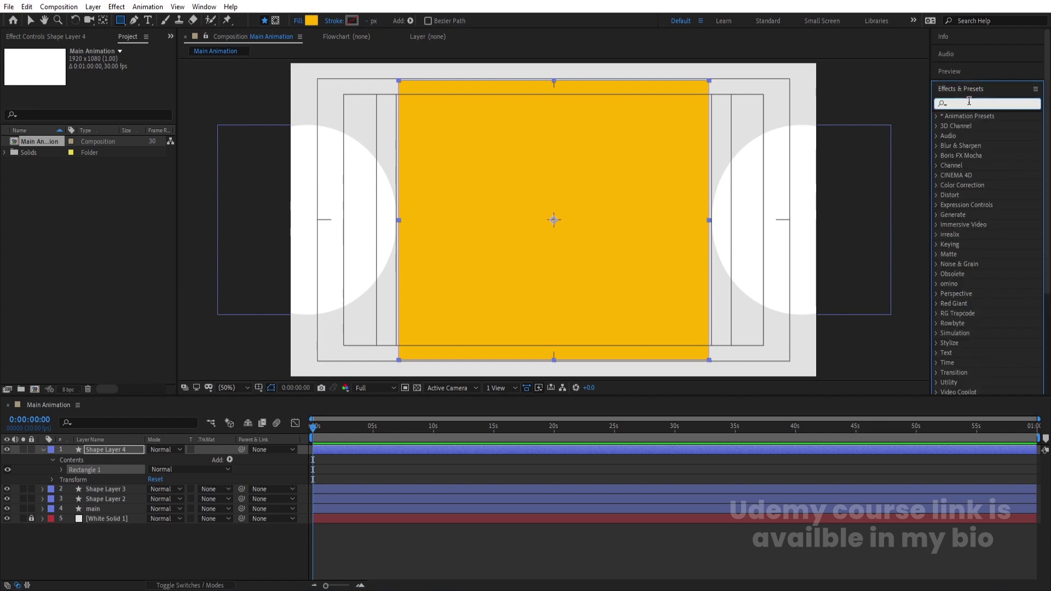
pyautogui.write('wav')
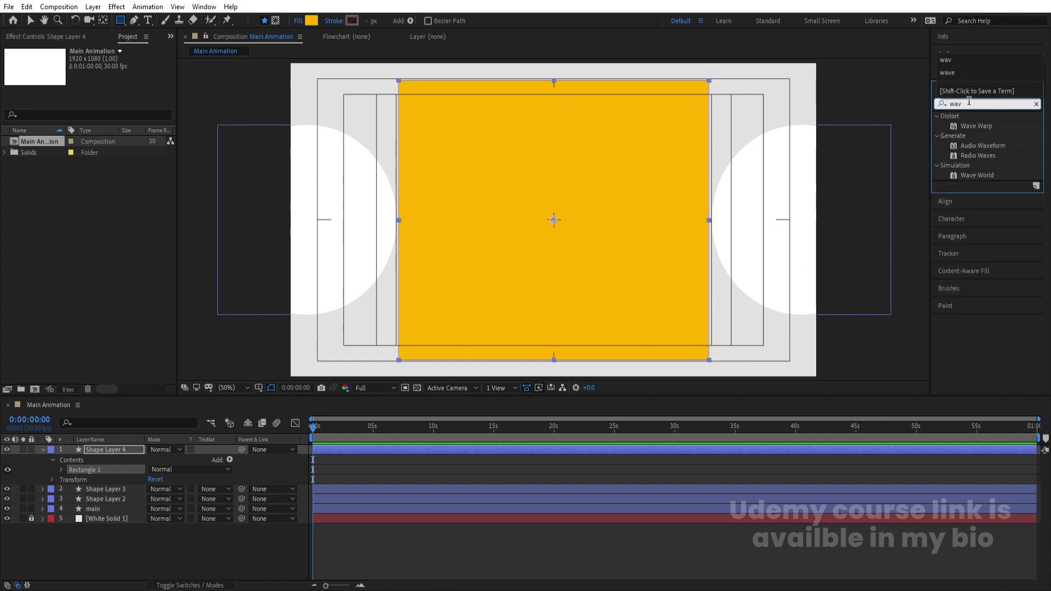
pyautogui.doubleClick(972, 125)
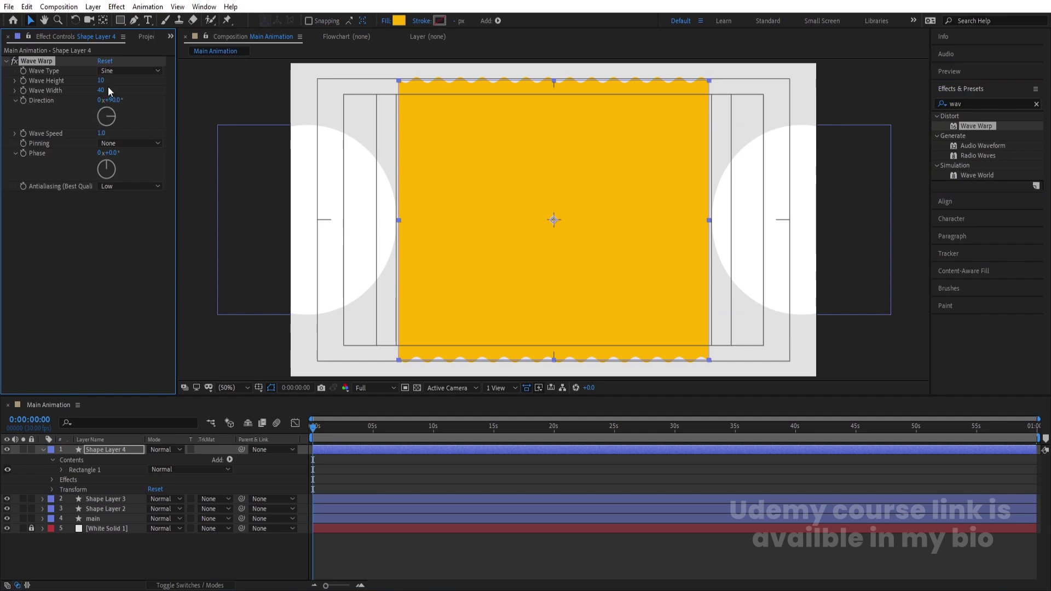
# Set the rectangle's Wave Warp to a wave width of 186 and a wave height of 20.
pyautogui.moveTo(103, 91); pyautogui.dragTo(871, 58)
pyautogui.click(101, 81)
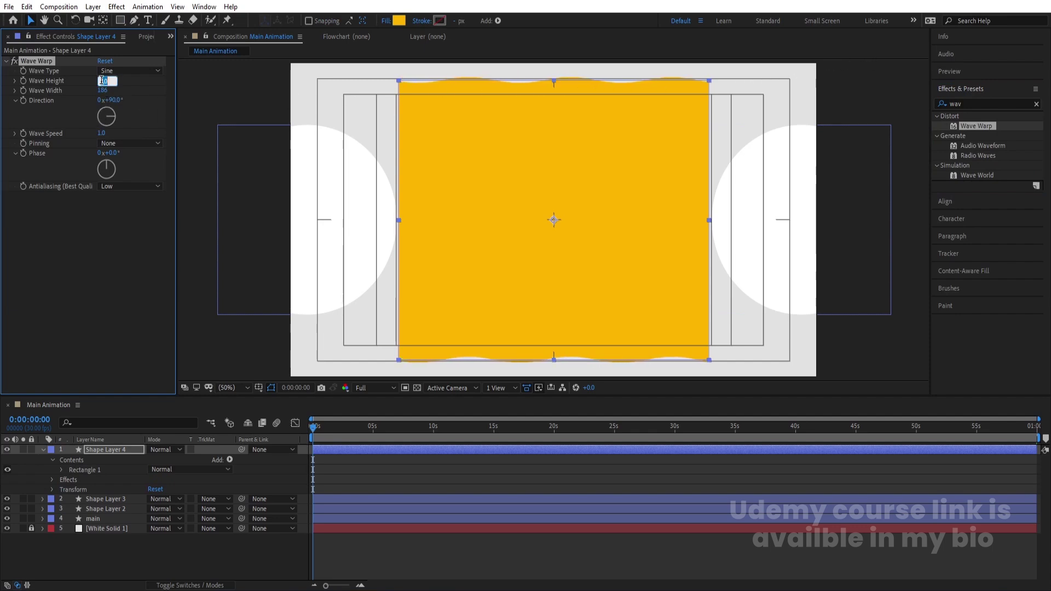
pyautogui.write('20')
pyautogui.press('Return')
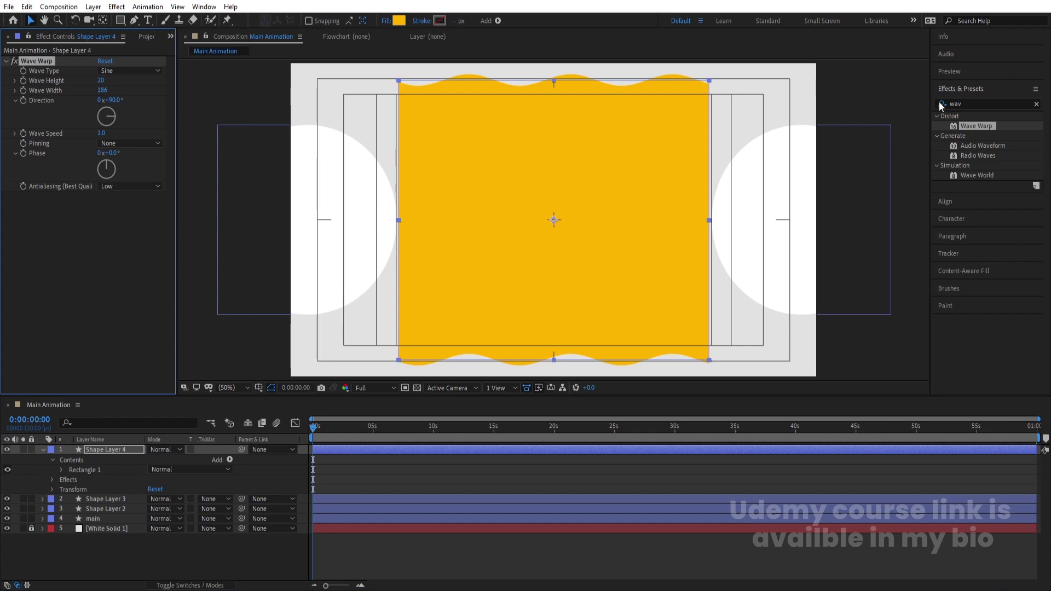
# Add the Turbulent Displace effect to the yellow rectangle with an amount of 70.
pyautogui.click(969, 103)
pyautogui.write('t')
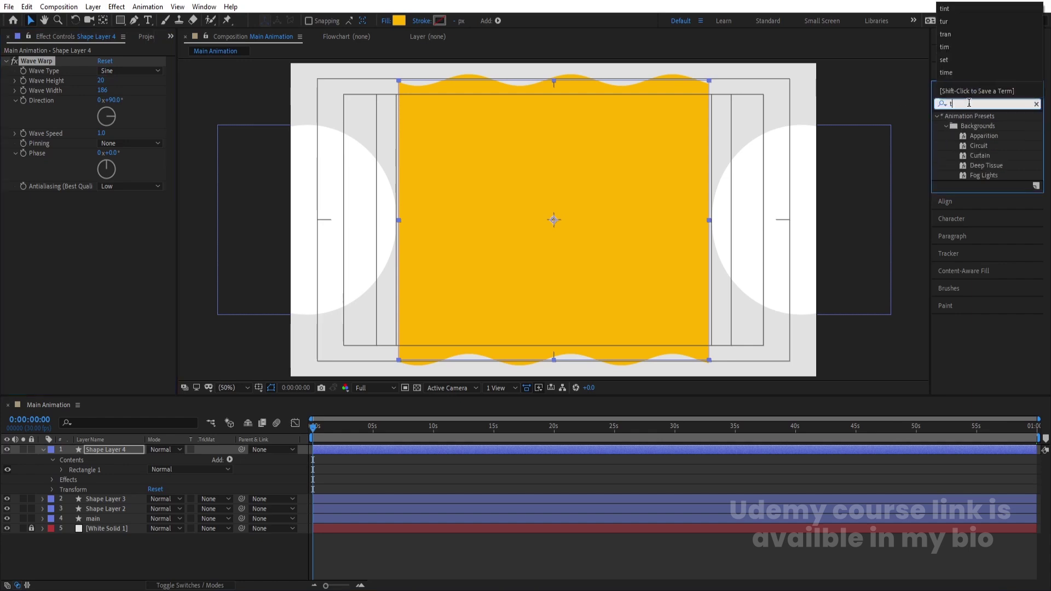
pyautogui.write('ur')
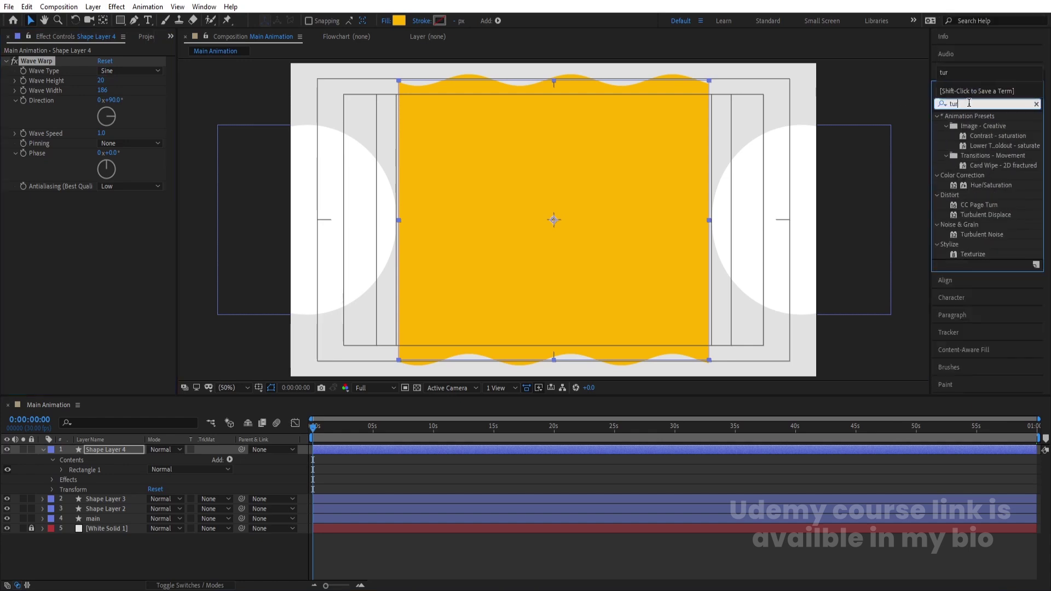
pyautogui.doubleClick(985, 215)
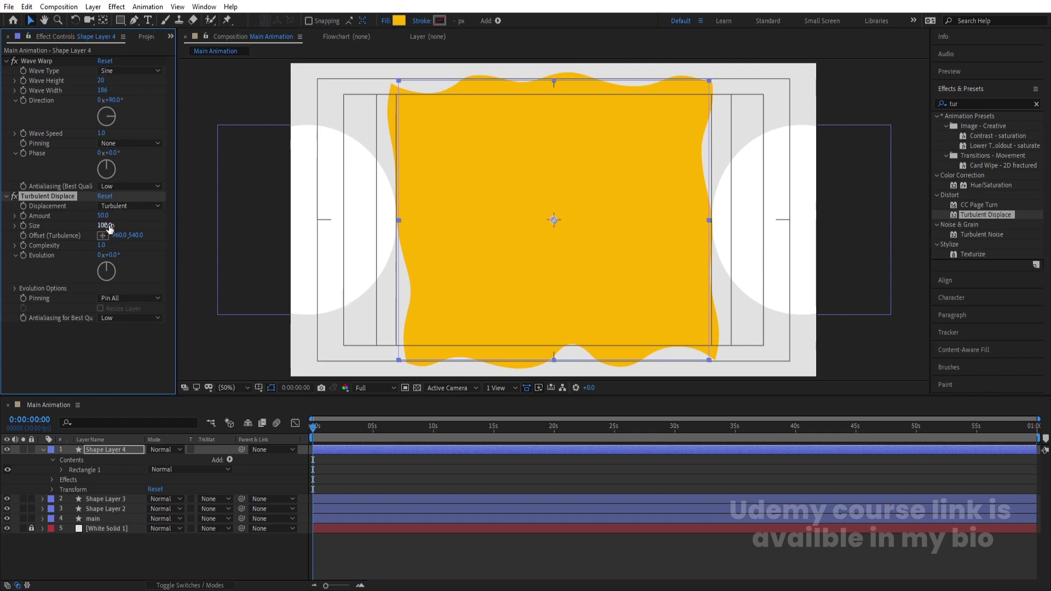
pyautogui.moveTo(106, 217); pyautogui.dragTo(115, 216)
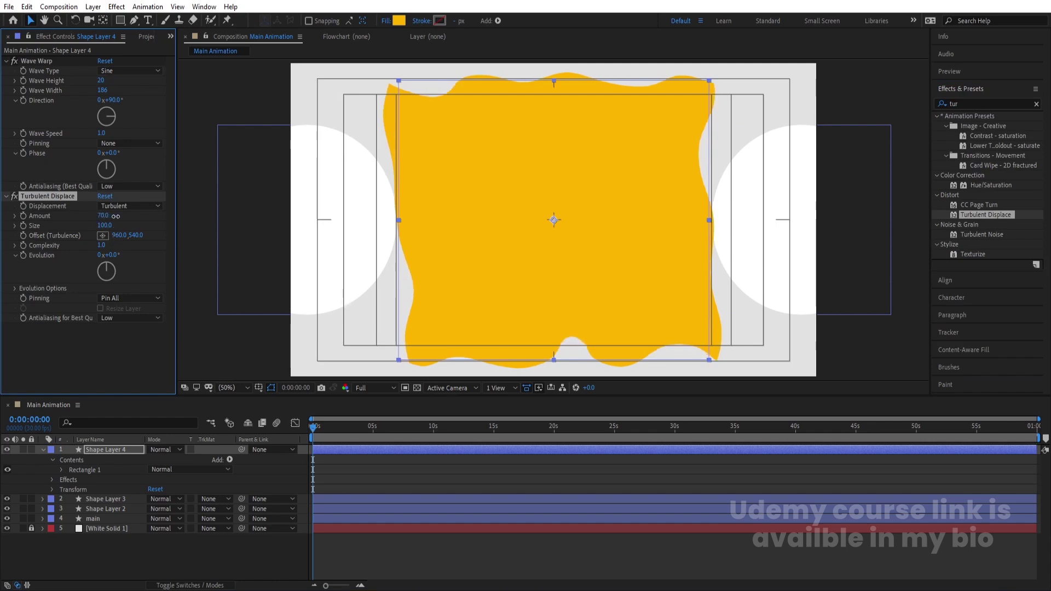
# Keyframe the rectangle's position so it rises from 960, 1474 at 0 seconds to 960, 560 at 3 seconds.
pyautogui.moveTo(513, 145); pyautogui.dragTo(514, 400)
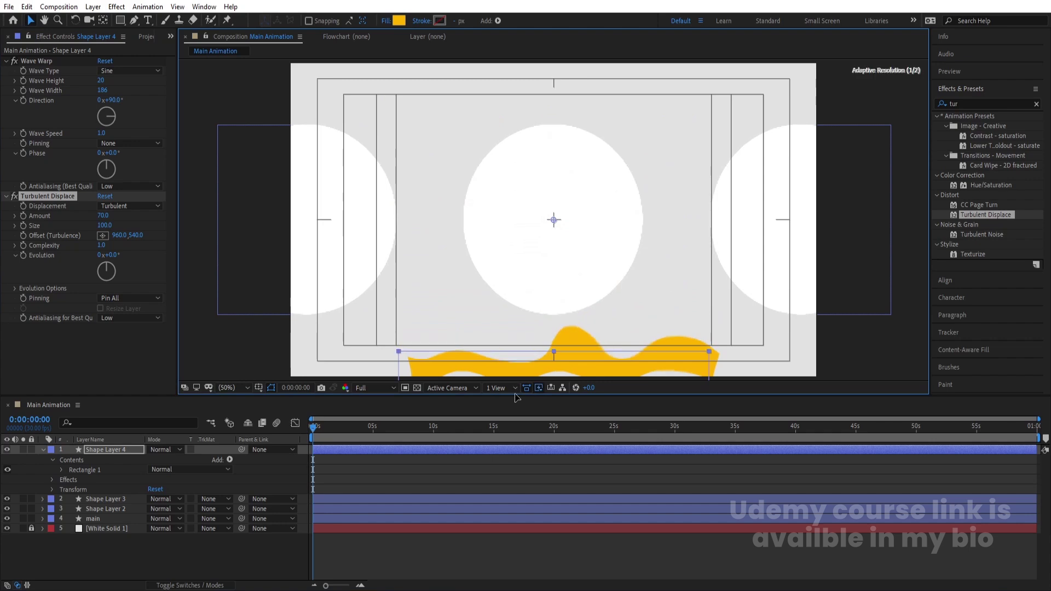
pyautogui.click(92, 453)
pyautogui.press('p')
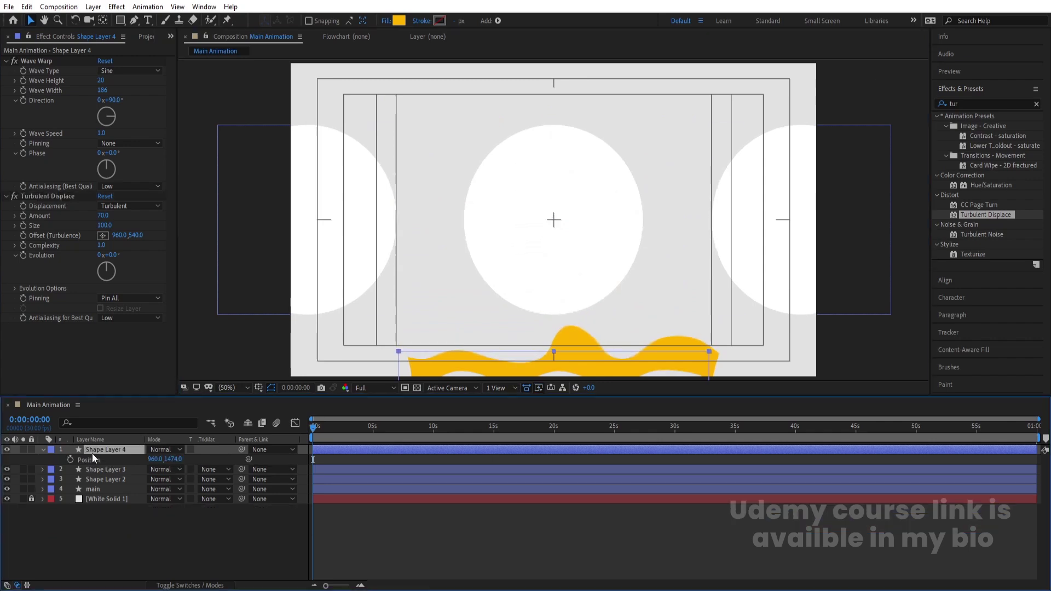
pyautogui.click(69, 460)
pyautogui.press('=')
pyautogui.press('=')
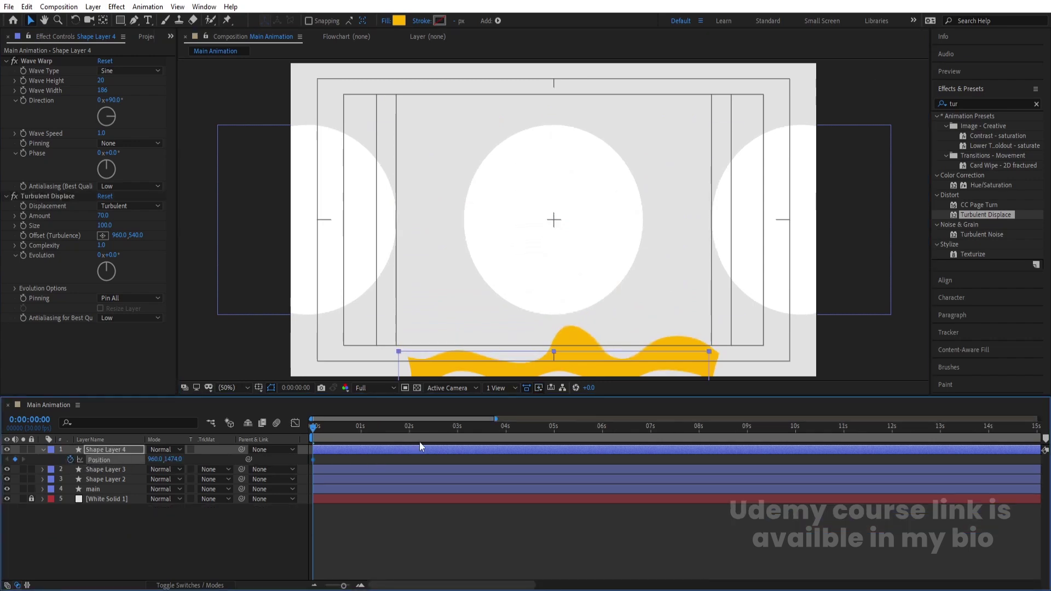
pyautogui.click(458, 432)
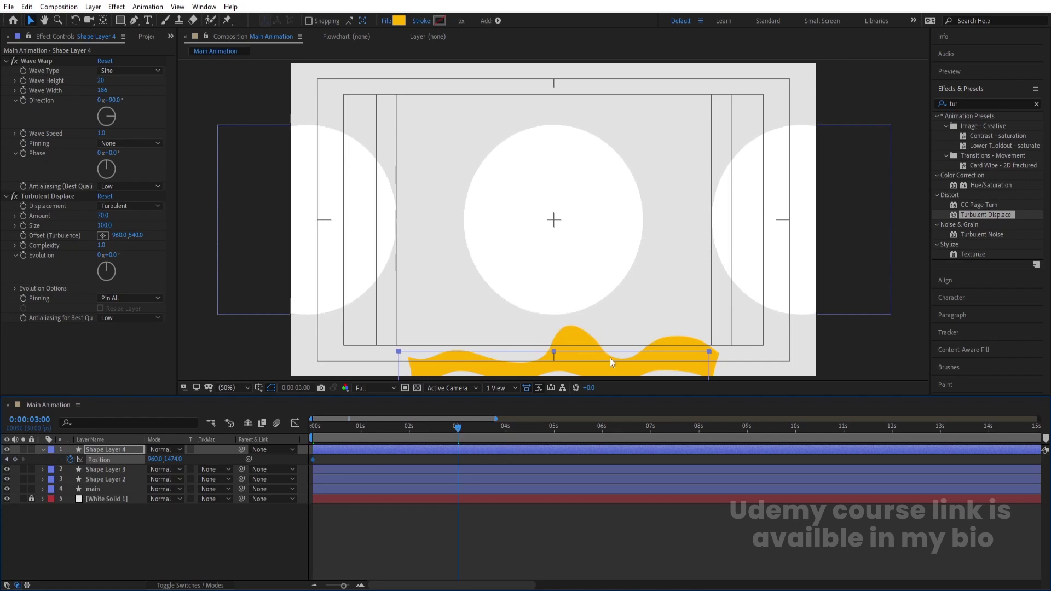
pyautogui.moveTo(610, 357); pyautogui.dragTo(638, 96)
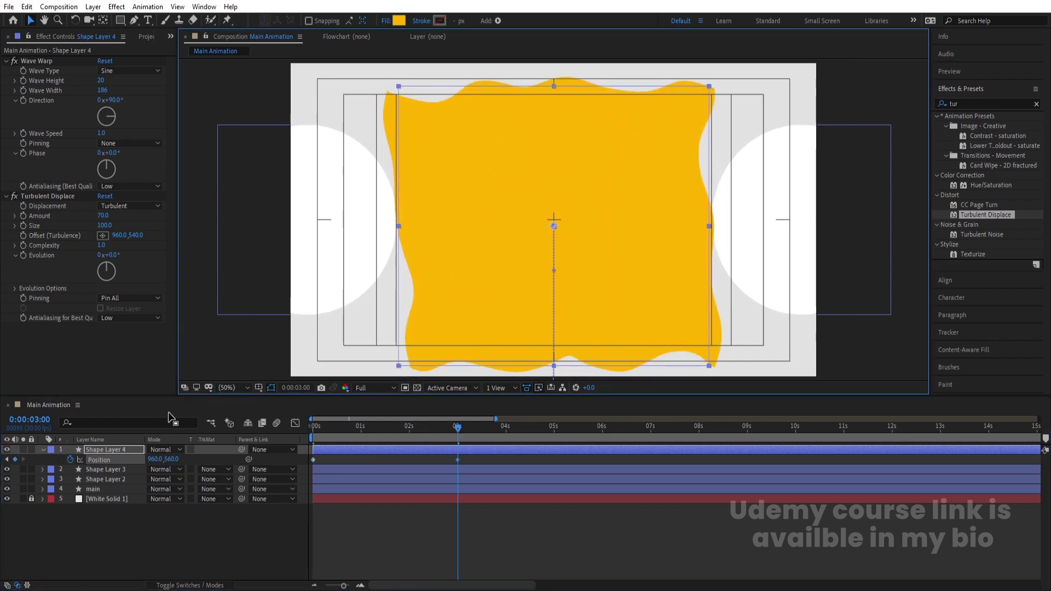
# Move Shape Layer 4 directly above main, duplicate main, and place the copy directly above Shape Layer 4.
pyautogui.moveTo(111, 455); pyautogui.dragTo(116, 483)
pyautogui.click(110, 488)
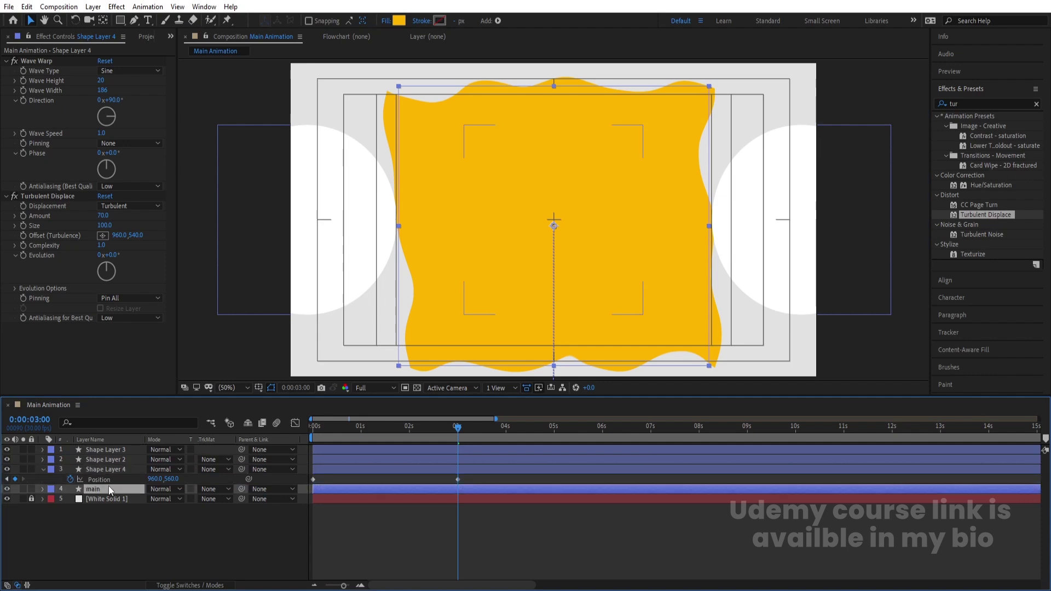
pyautogui.hotkey('ctrl', 'd')
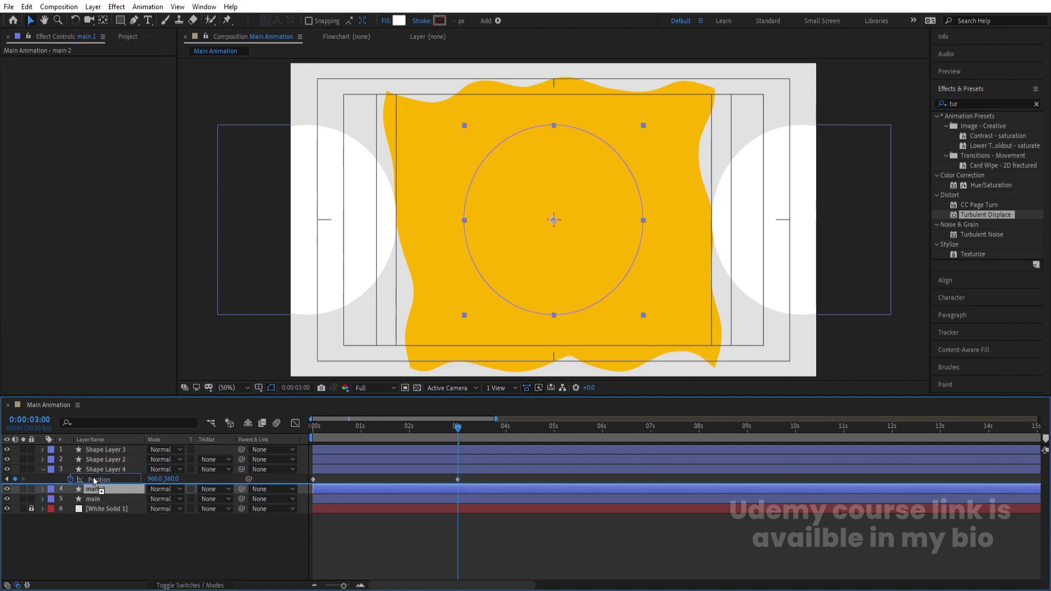
pyautogui.hotkey('ctrl', ']')
# Set Shape Layer 4's track matte to Alpha so that main 2 masks the yellow shape.
pyautogui.click(107, 479)
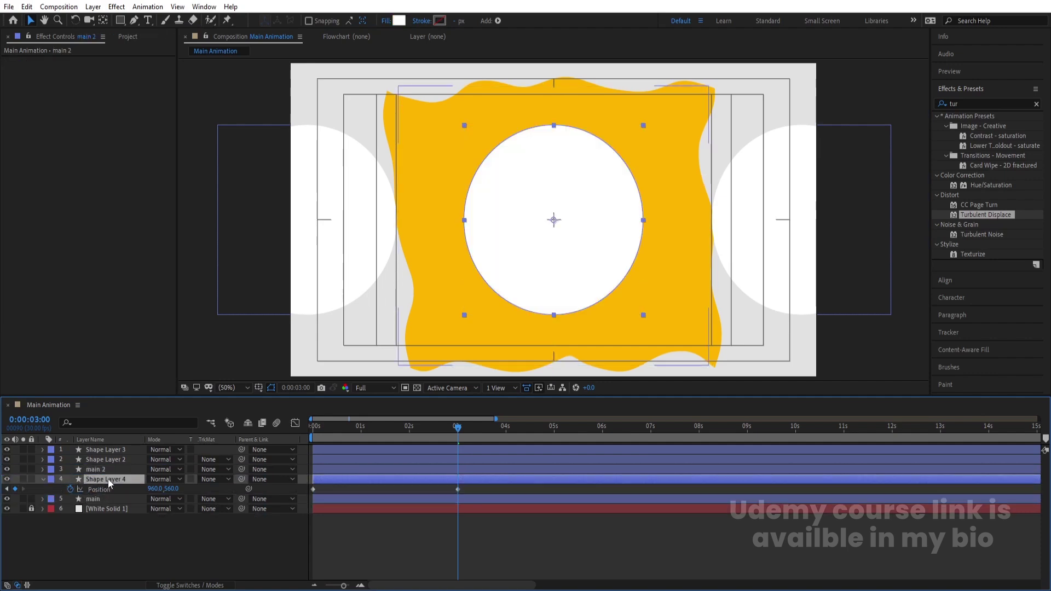
pyautogui.click(203, 480)
pyautogui.click(242, 508)
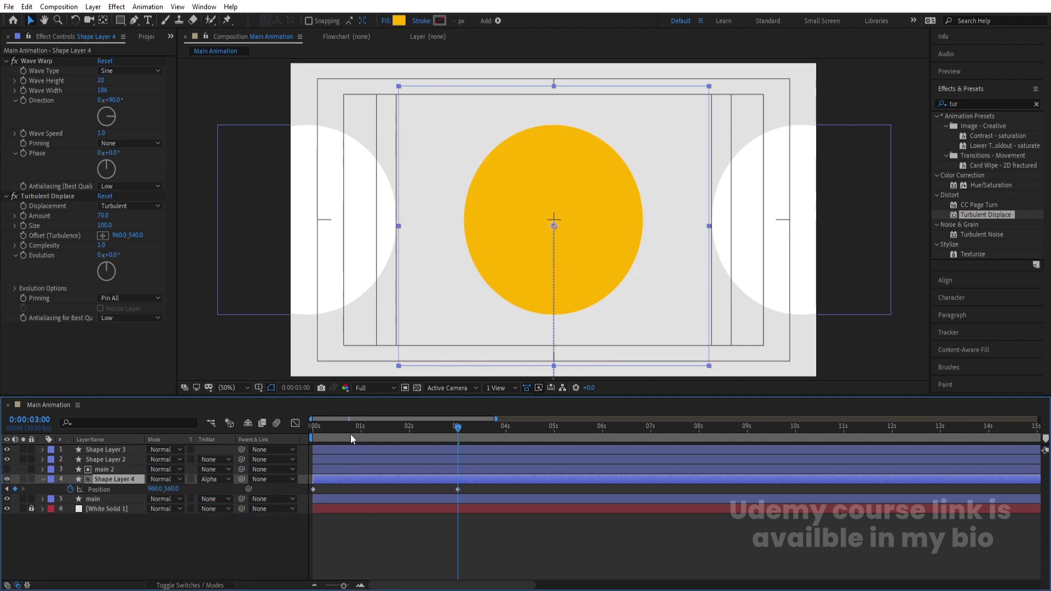
# Preview the animation from the start, reduce the preview resolution to Quarter, and return to the first frame.
pyautogui.moveTo(350, 432); pyautogui.dragTo(314, 432)
pyautogui.press('space')
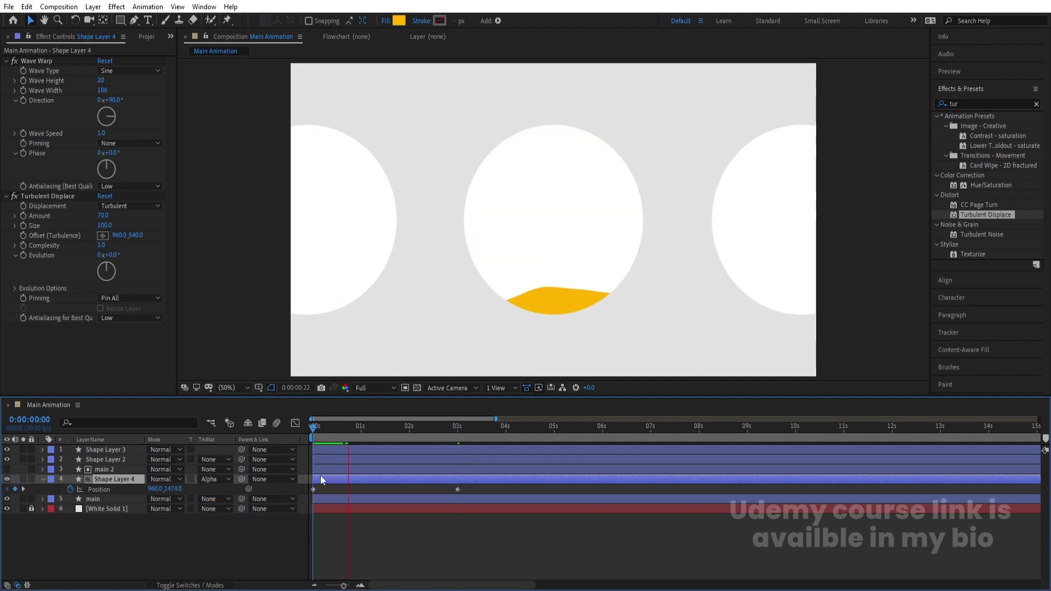
pyautogui.click(363, 389)
pyautogui.click(369, 450)
pyautogui.moveTo(334, 427); pyautogui.dragTo(314, 427)
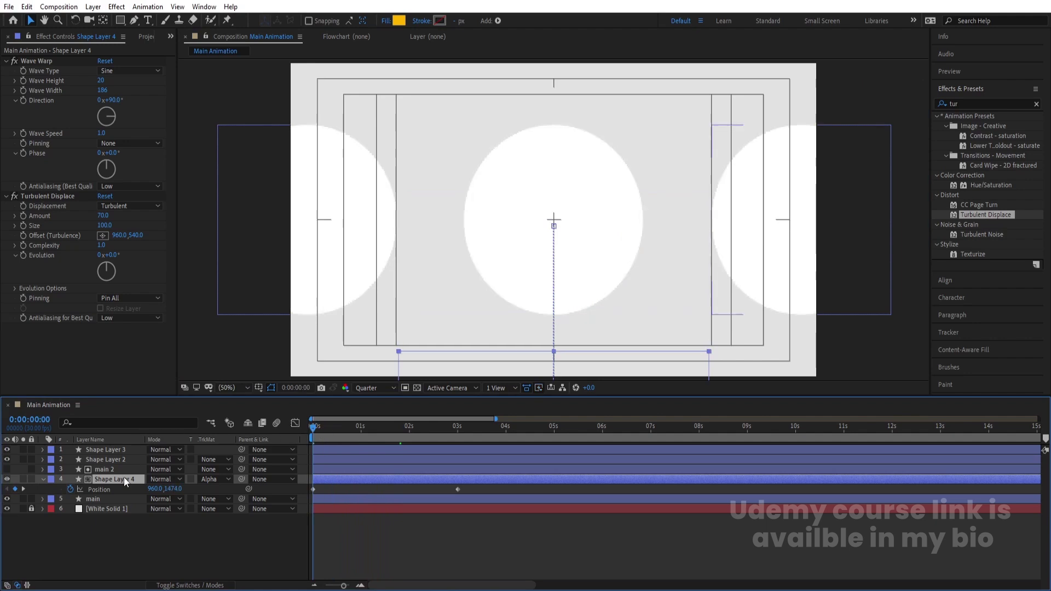
# Duplicate Shape Layer 4 together with its matte main 2, and make both copies start at frame 5.
pyautogui.keyDown('ctrl'); pyautogui.click(108, 472); pyautogui.keyUp('ctrl')
pyautogui.hotkey('ctrl', 'd')
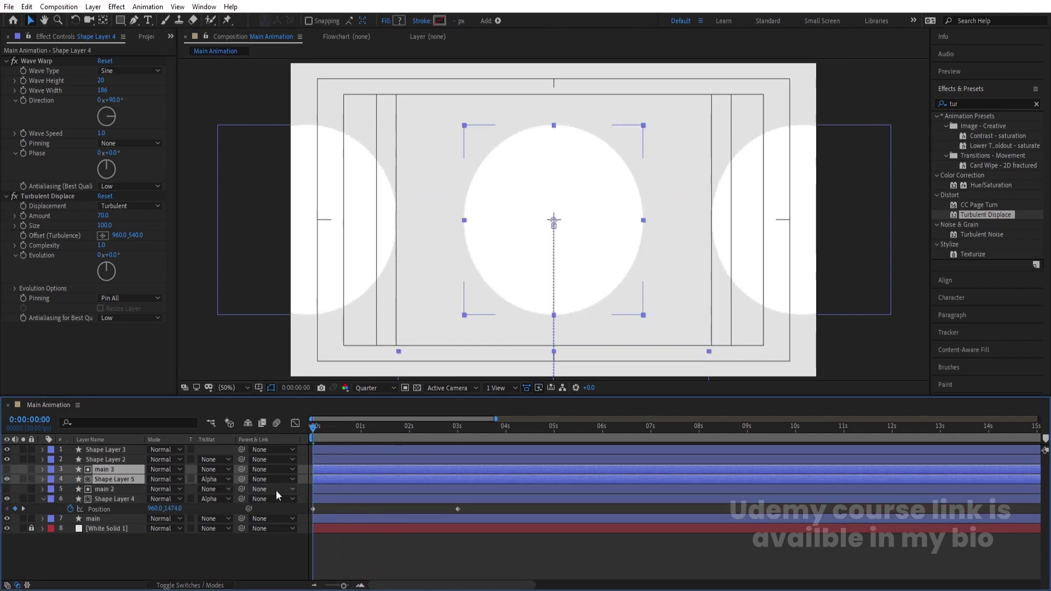
pyautogui.press('=')
pyautogui.press('=')
pyautogui.click(346, 429)
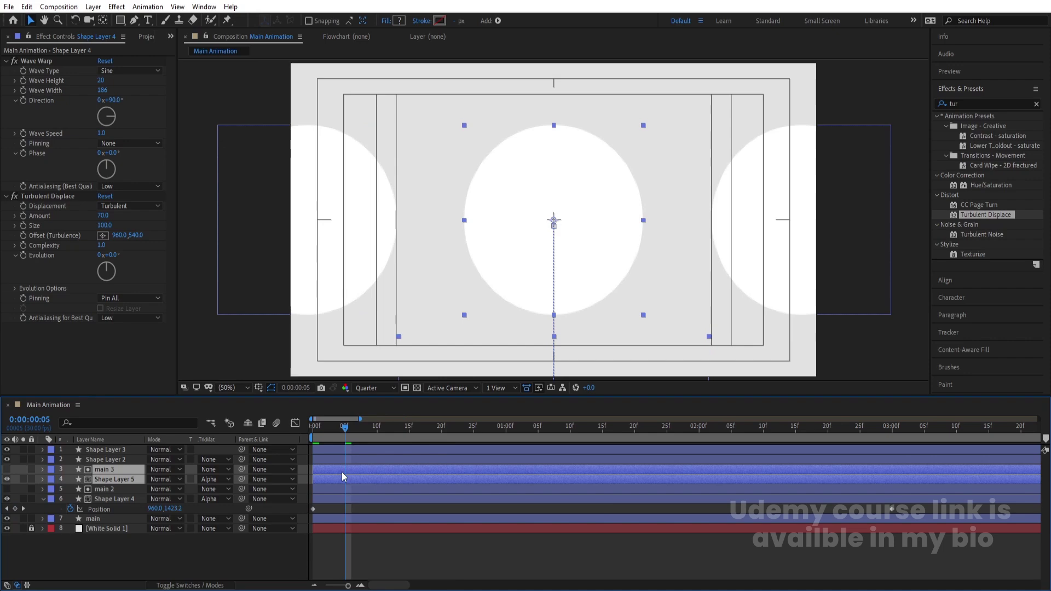
pyautogui.press('[')
pyautogui.press('F2')
pyautogui.press('space')
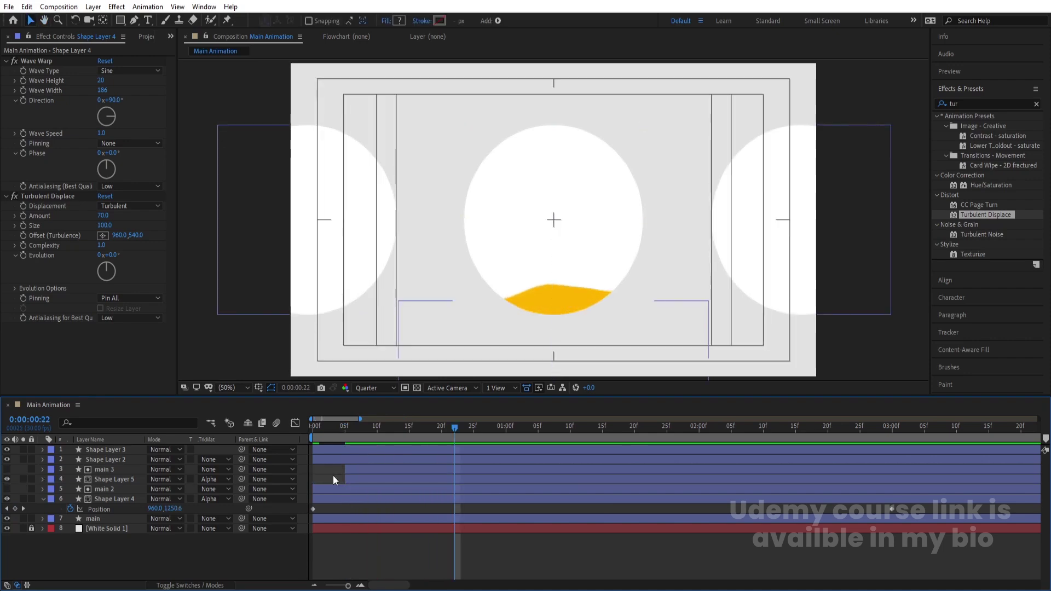
# Recolor Shape Layer 4's fill to dark orange D17B00 and preview the two-tone wave.
pyautogui.click(124, 499)
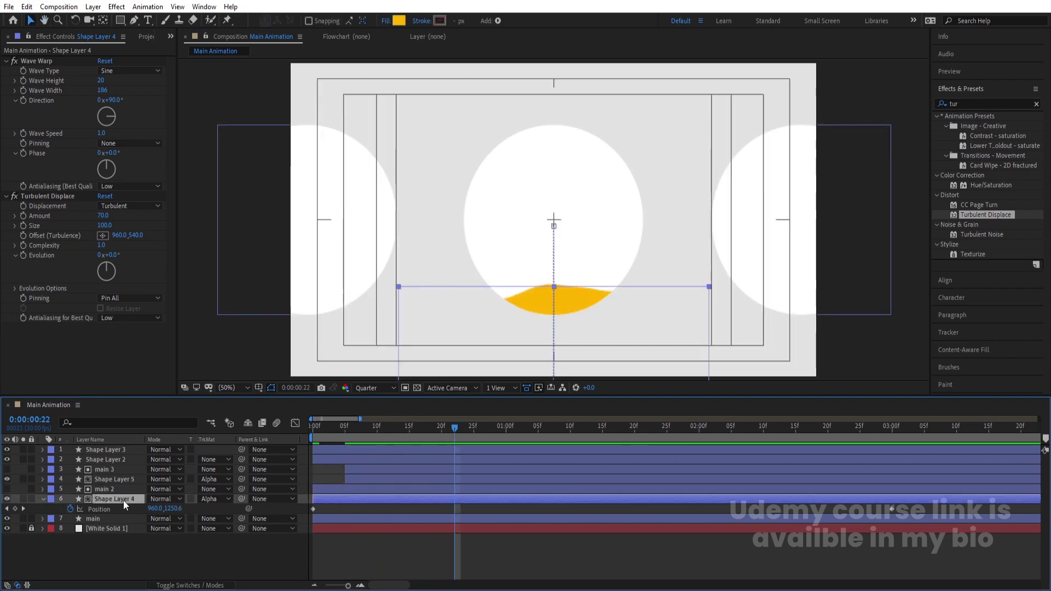
pyautogui.click(402, 22)
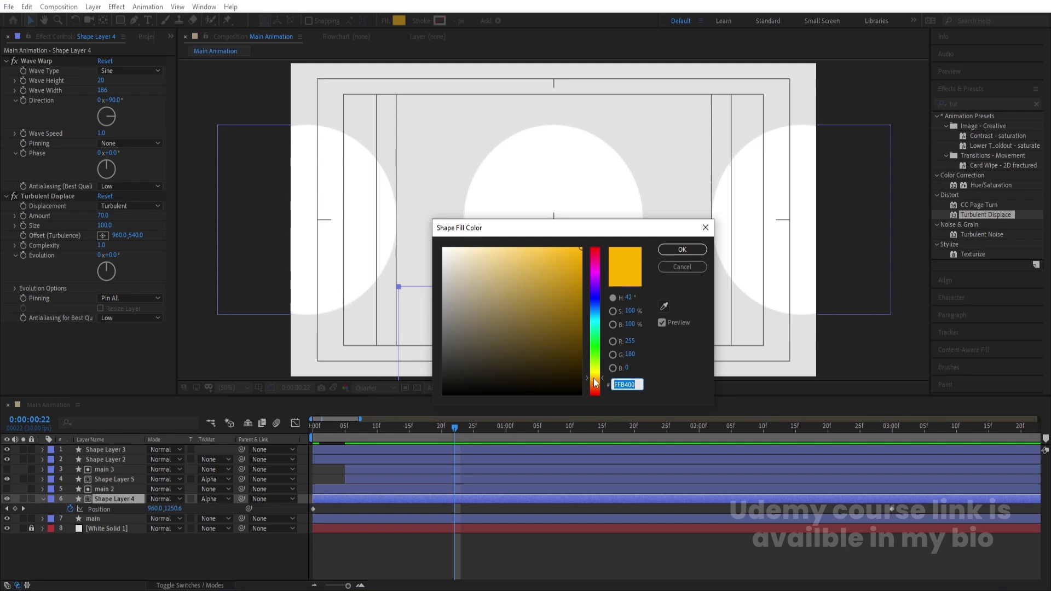
pyautogui.click(595, 382)
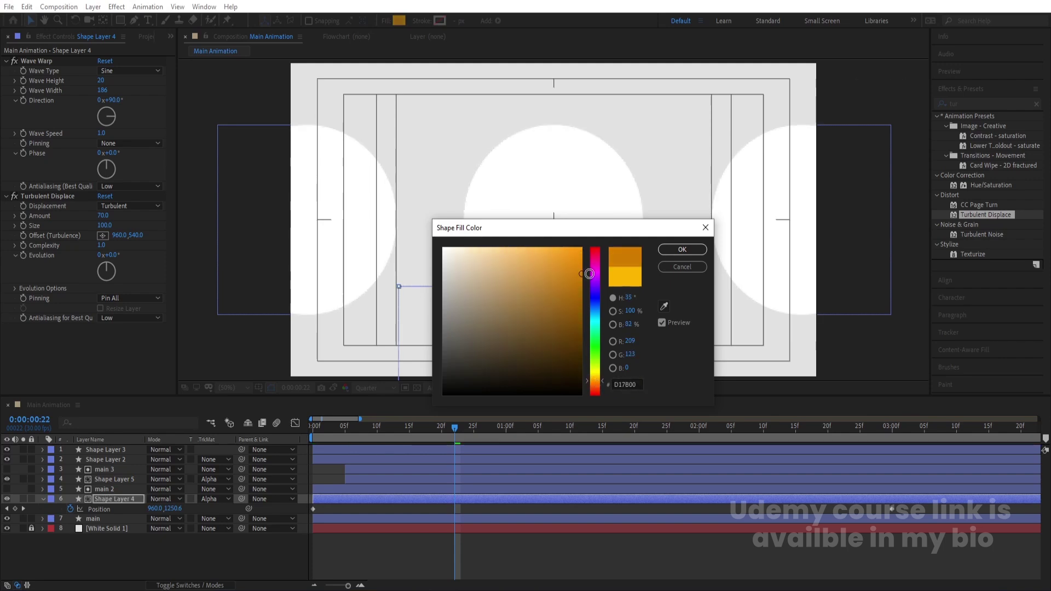
pyautogui.click(683, 250)
pyautogui.press('space')
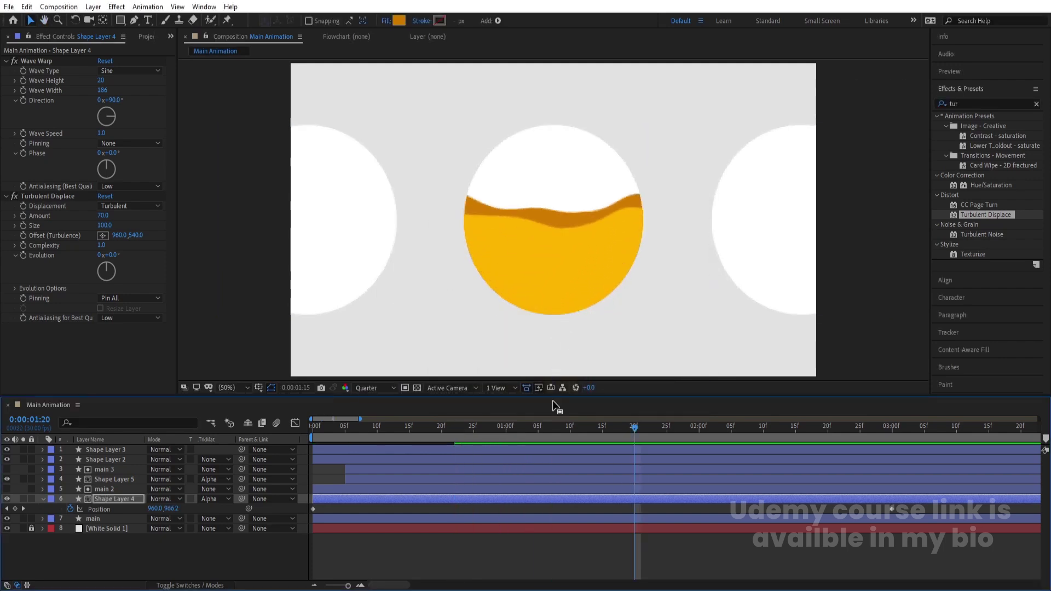
pyautogui.press('space')
pyautogui.click(414, 553)
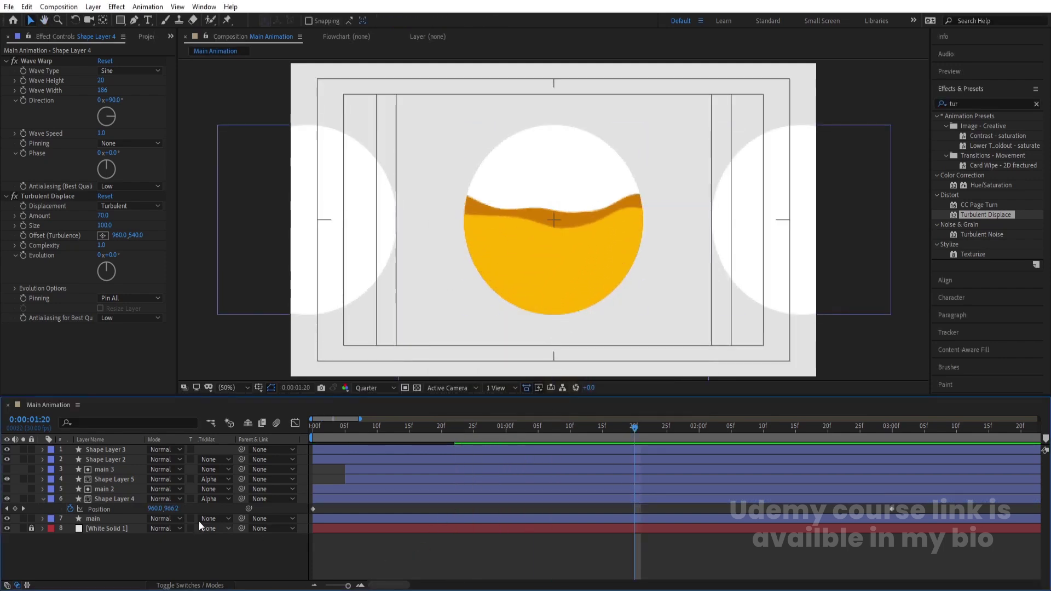
# Set Shape Layer 4's Turbulent Displace complexity to 1.6 and evolution to 99°, and preview the result.
pyautogui.click(111, 500)
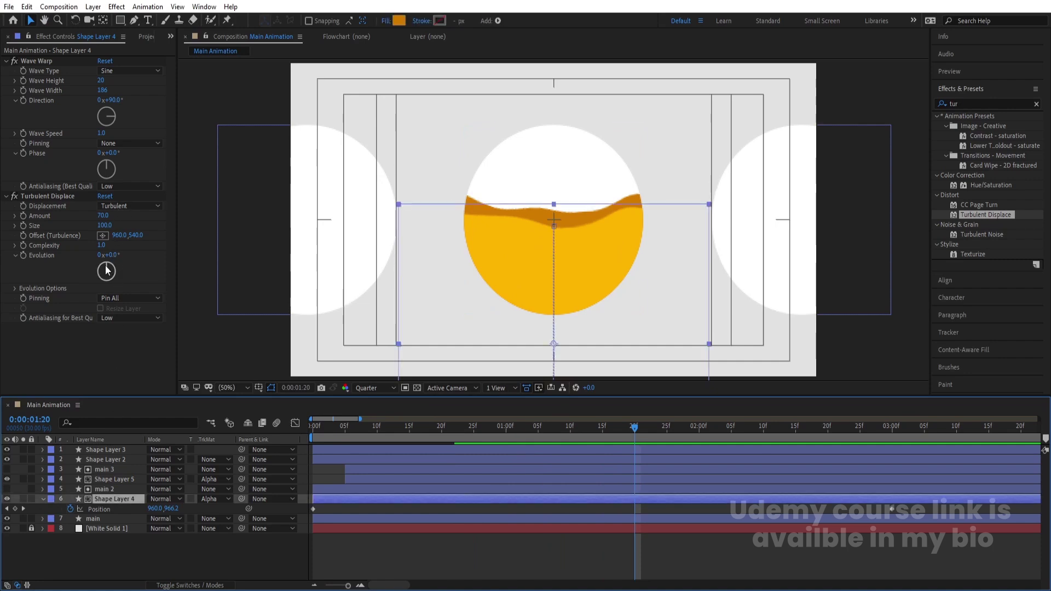
pyautogui.moveTo(108, 270); pyautogui.dragTo(136, 248)
pyautogui.press('space')
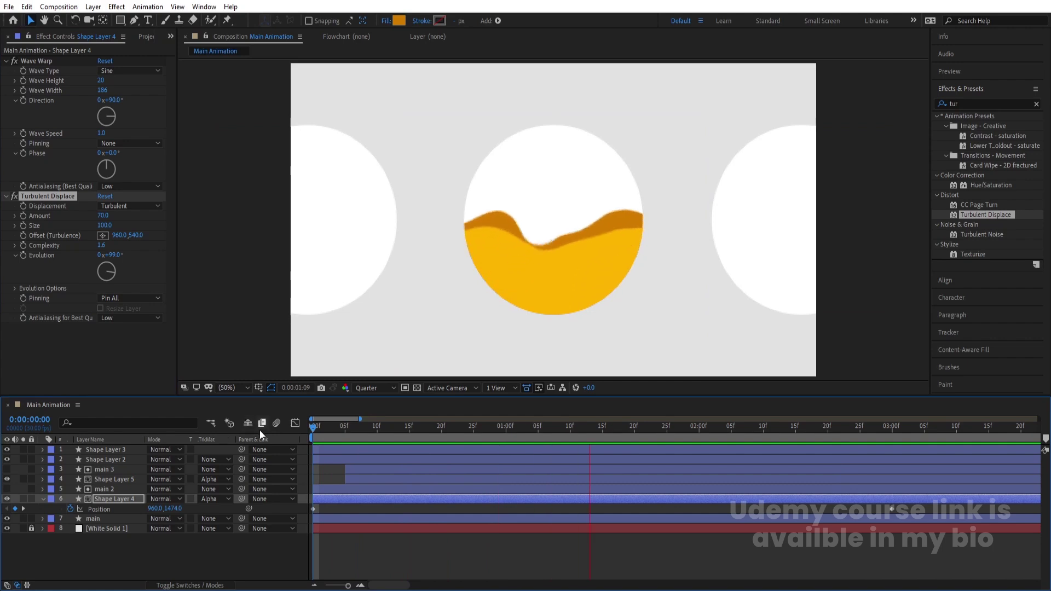
pyautogui.press('space')
pyautogui.click(186, 542)
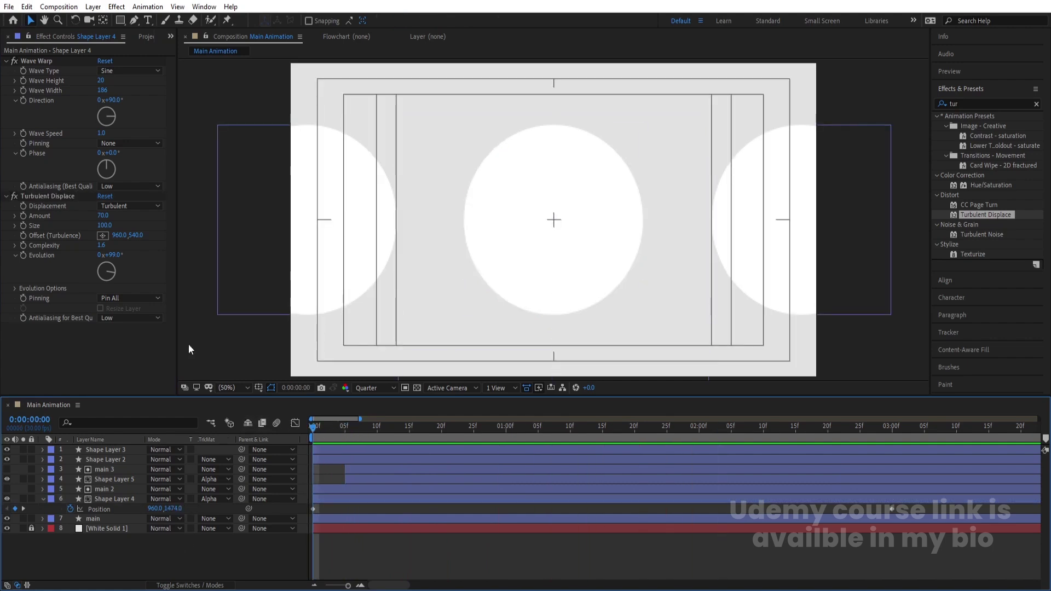
# Activate the Pen tool and set its fill to none.
pyautogui.click(135, 19)
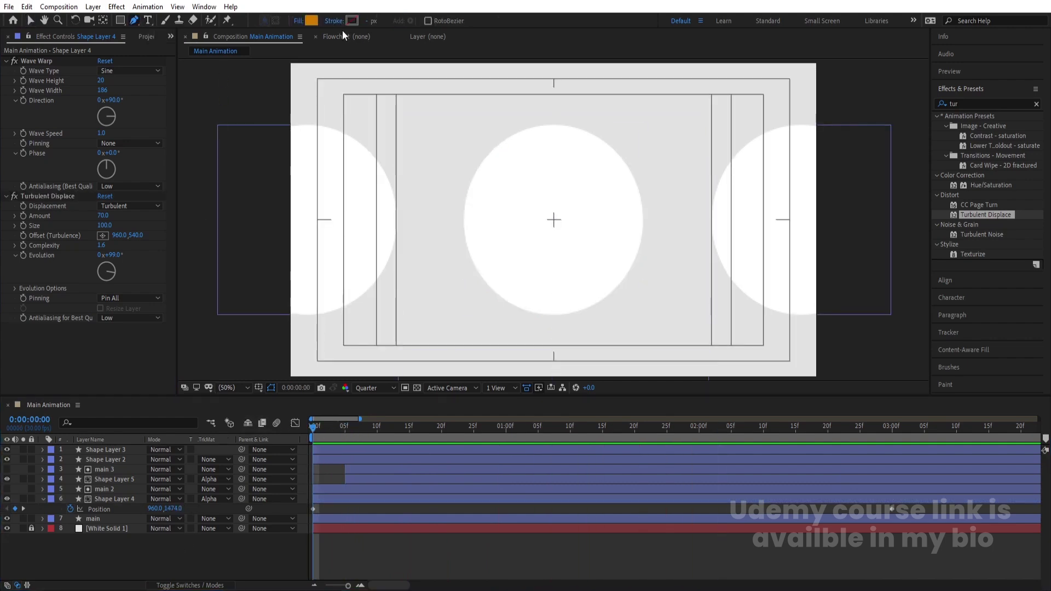
pyautogui.click(298, 24)
pyautogui.click(472, 263)
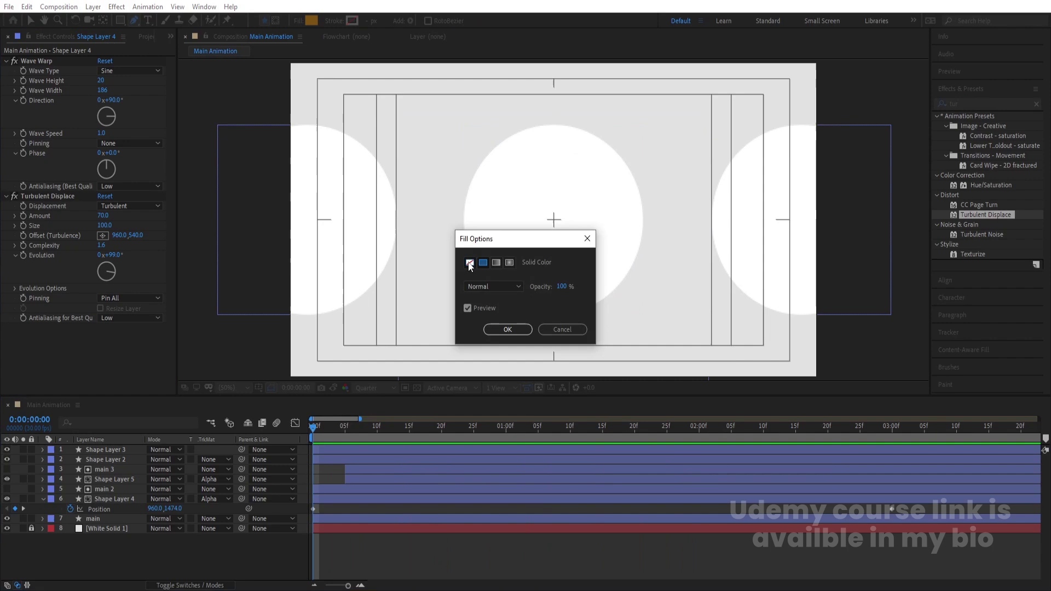
pyautogui.click(504, 327)
# Set the Pen tool's stroke color to yellow FFB400, sampled from the liquid in the central circle.
pyautogui.click(352, 21)
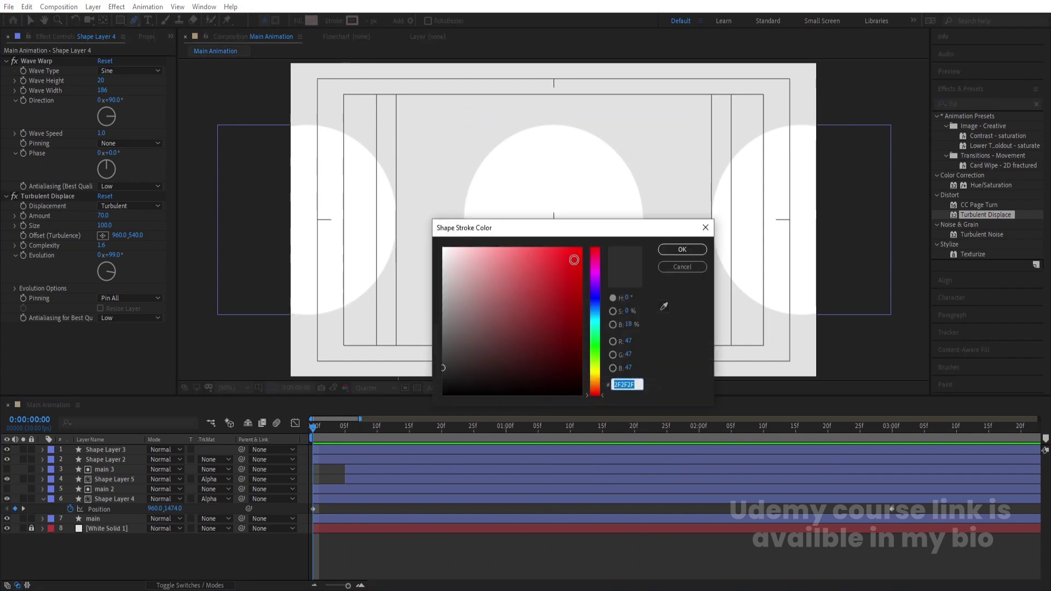
pyautogui.click(682, 249)
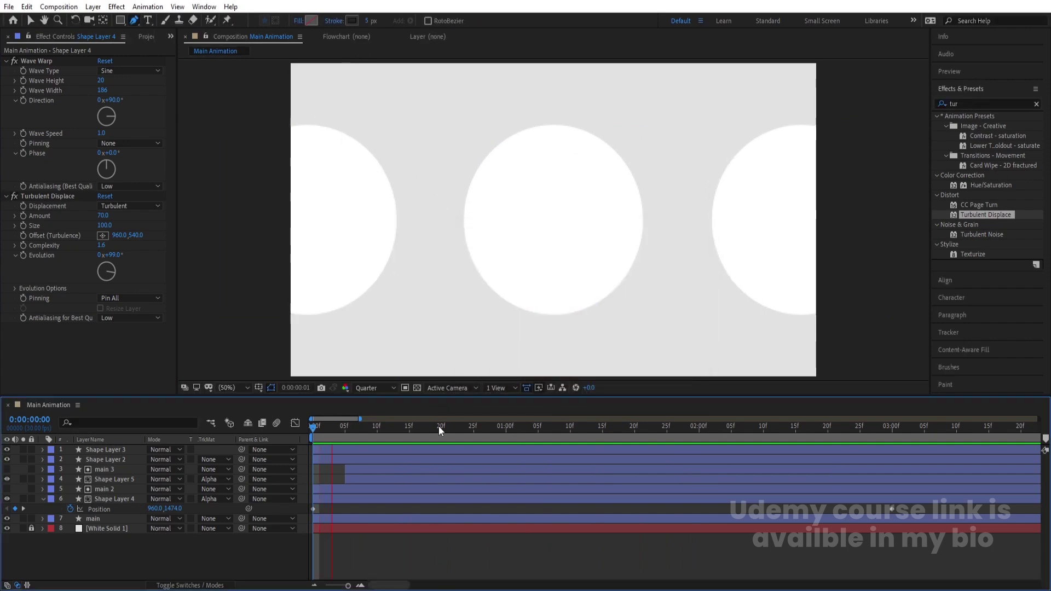
pyautogui.press('space')
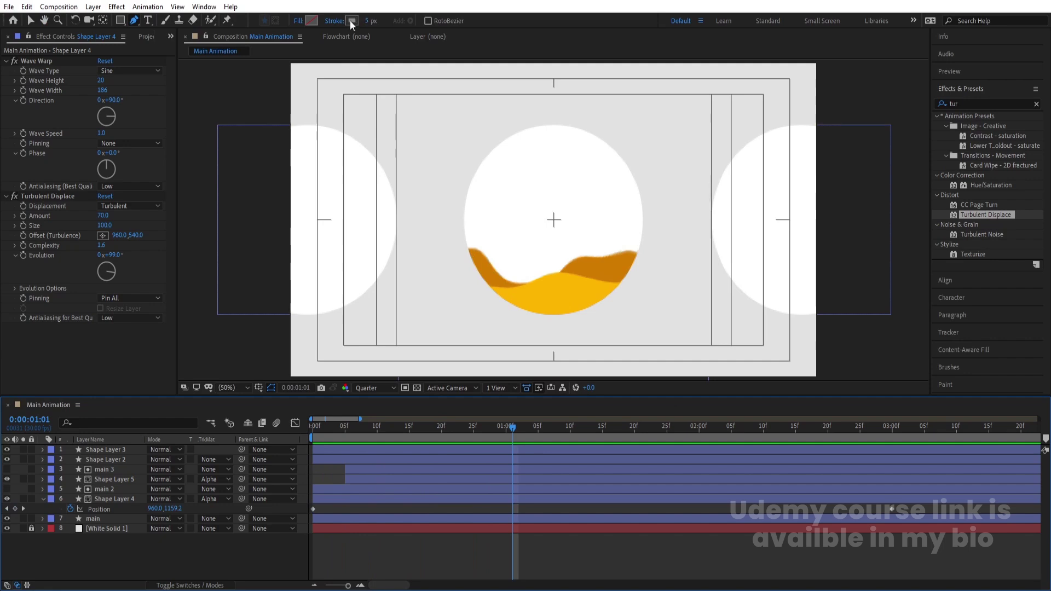
pyautogui.click(351, 21)
pyautogui.moveTo(612, 230); pyautogui.dragTo(333, 198)
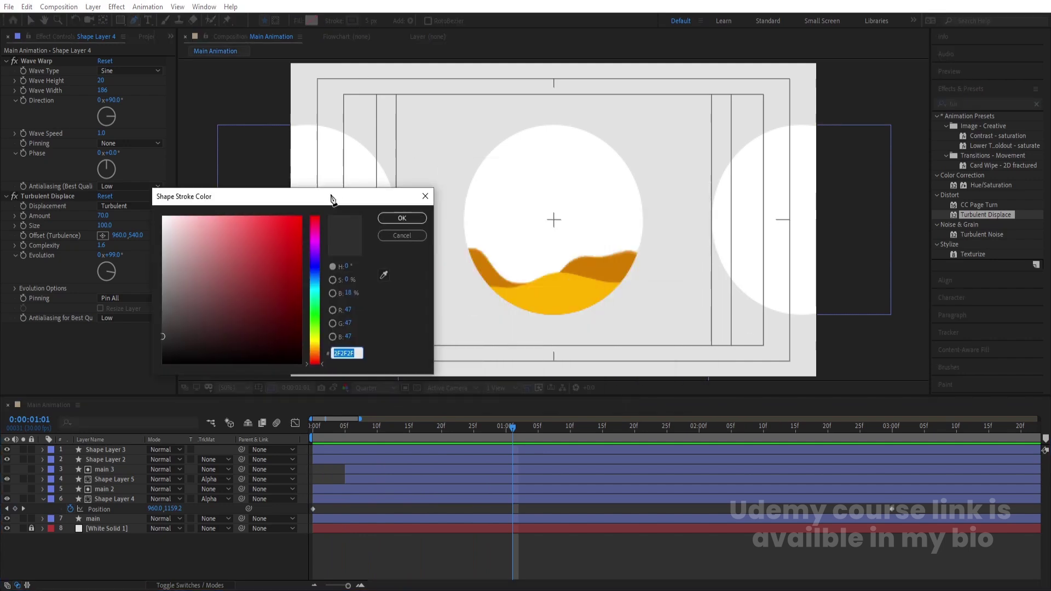
pyautogui.click(382, 272)
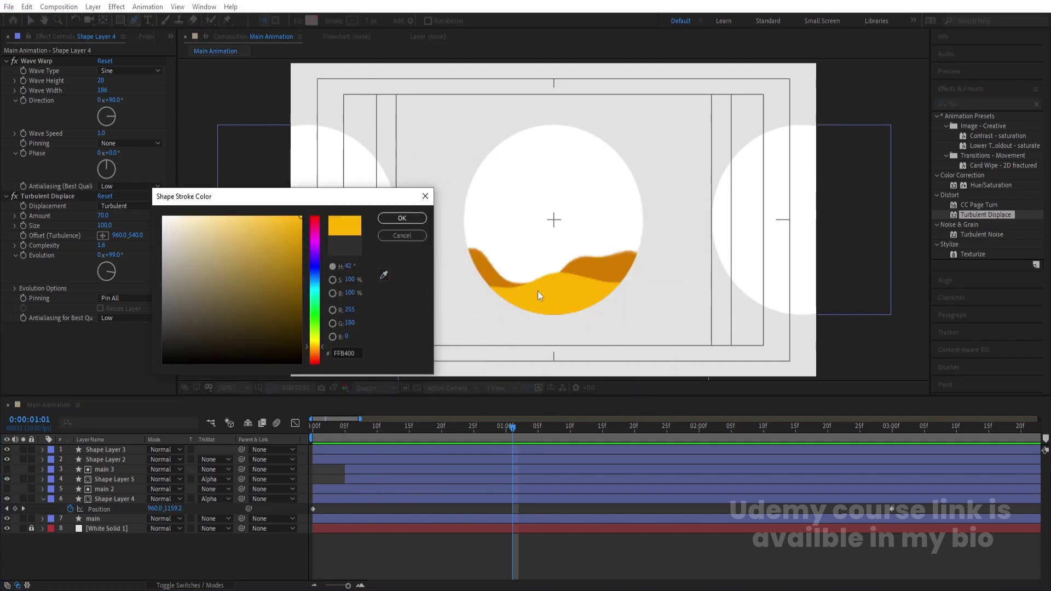
pyautogui.click(401, 218)
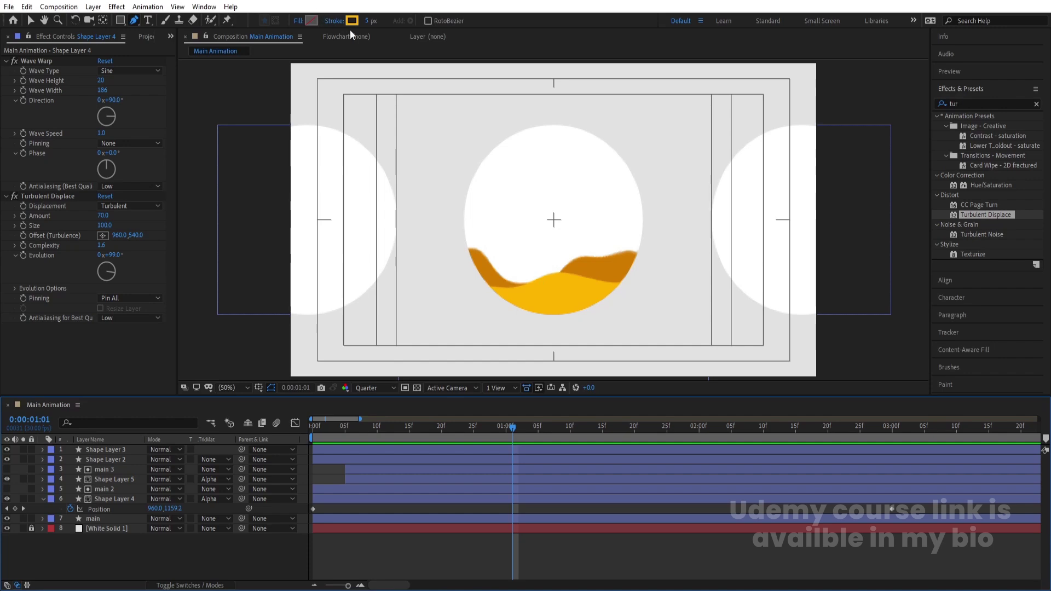
# Draw a vertical line from the frame's top edge down to the bottom of the central circle, with a 20 px stroke.
pyautogui.click(552, 62)
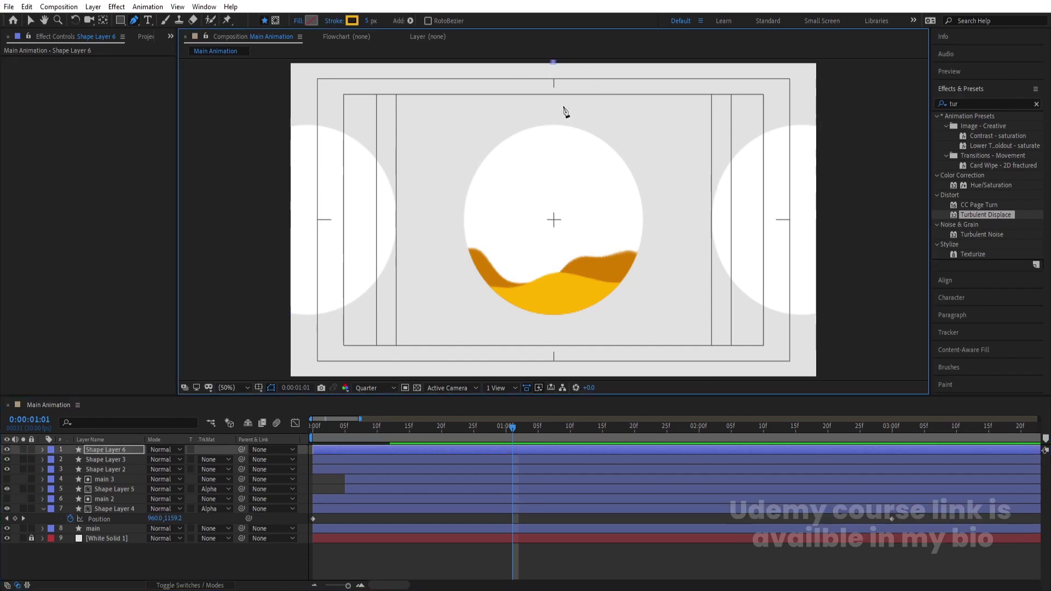
pyautogui.click(553, 315)
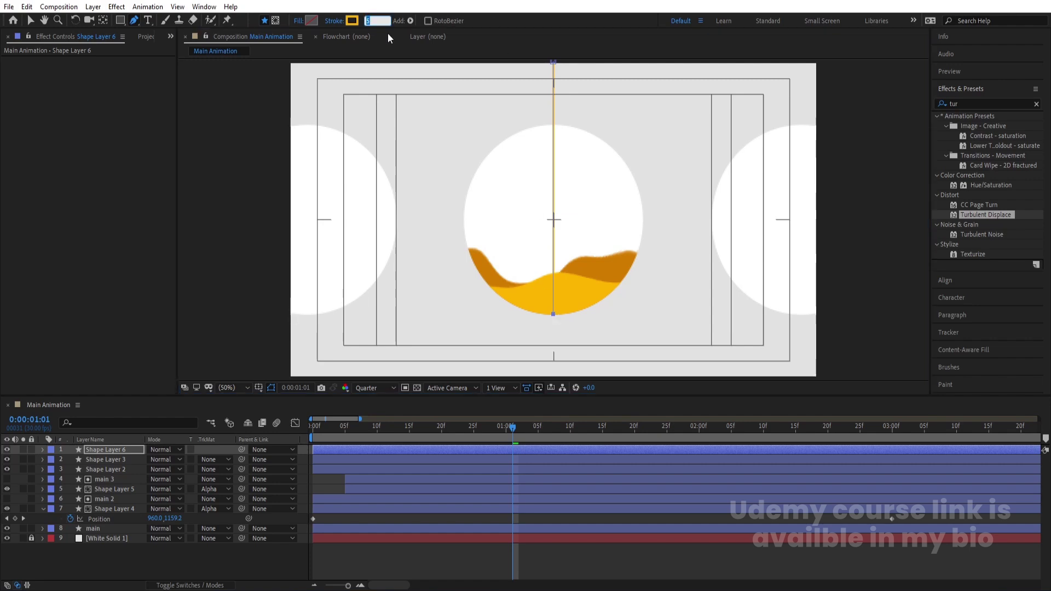
pyautogui.write('20')
pyautogui.press('Return')
pyautogui.click(330, 563)
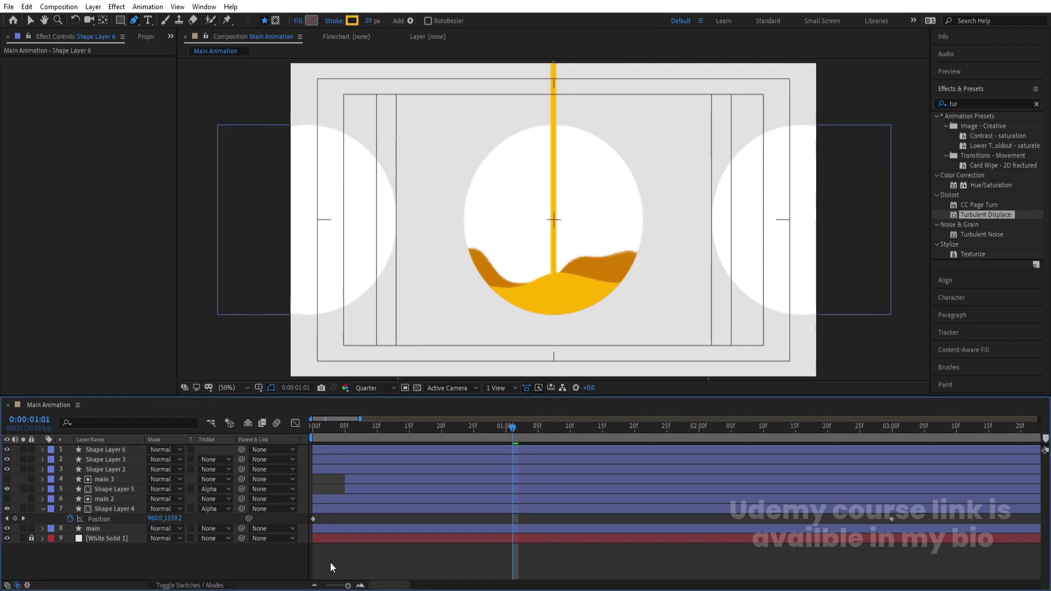
# Return to the first frame and add Trim Paths to Shape Layer 6.
pyautogui.click(87, 453)
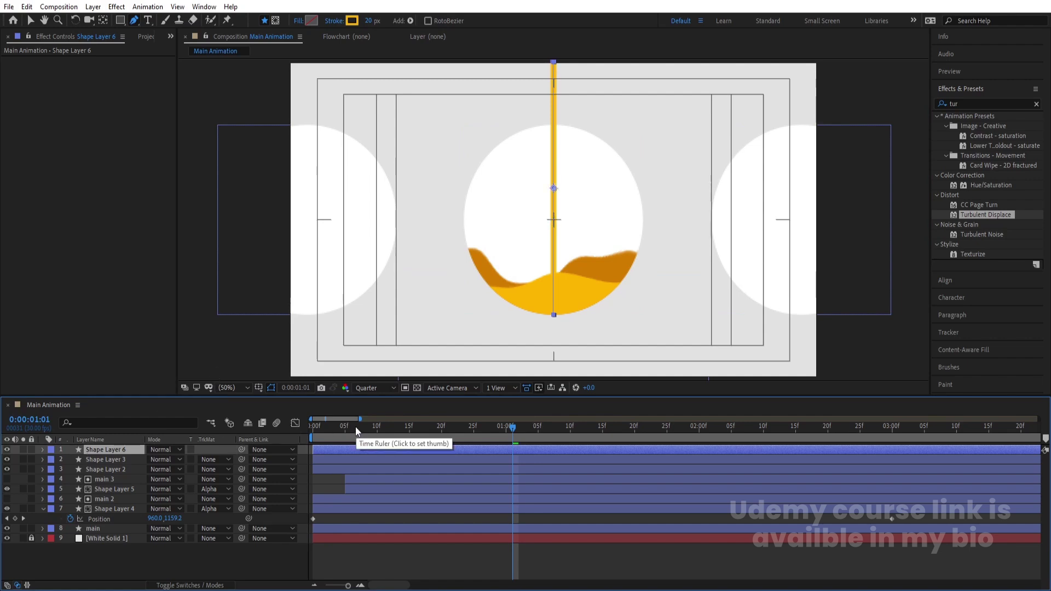
pyautogui.press('Home')
pyautogui.press('Num_Lock')
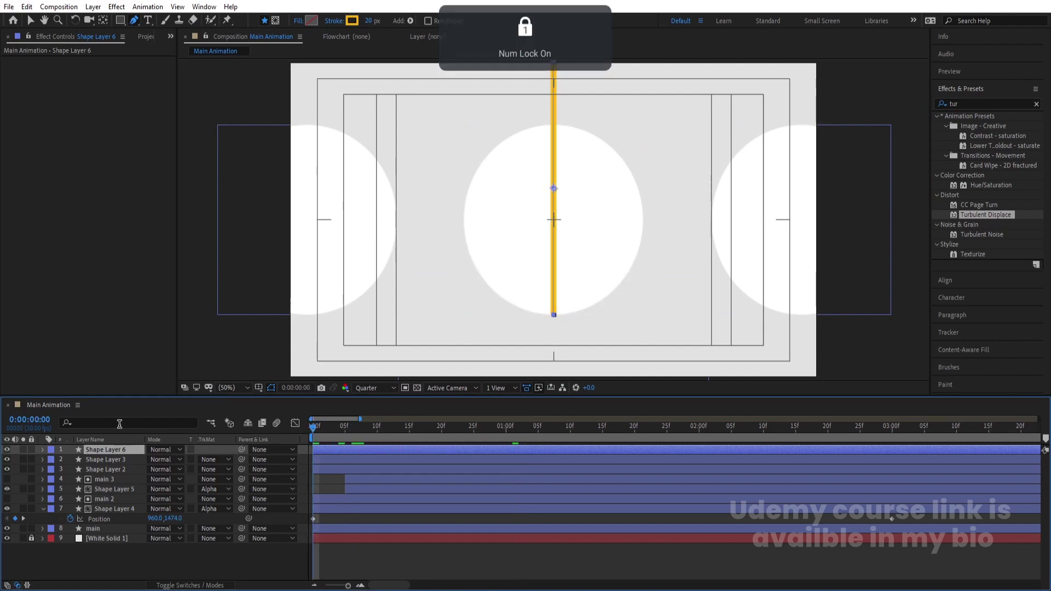
pyautogui.click(41, 449)
pyautogui.click(230, 459)
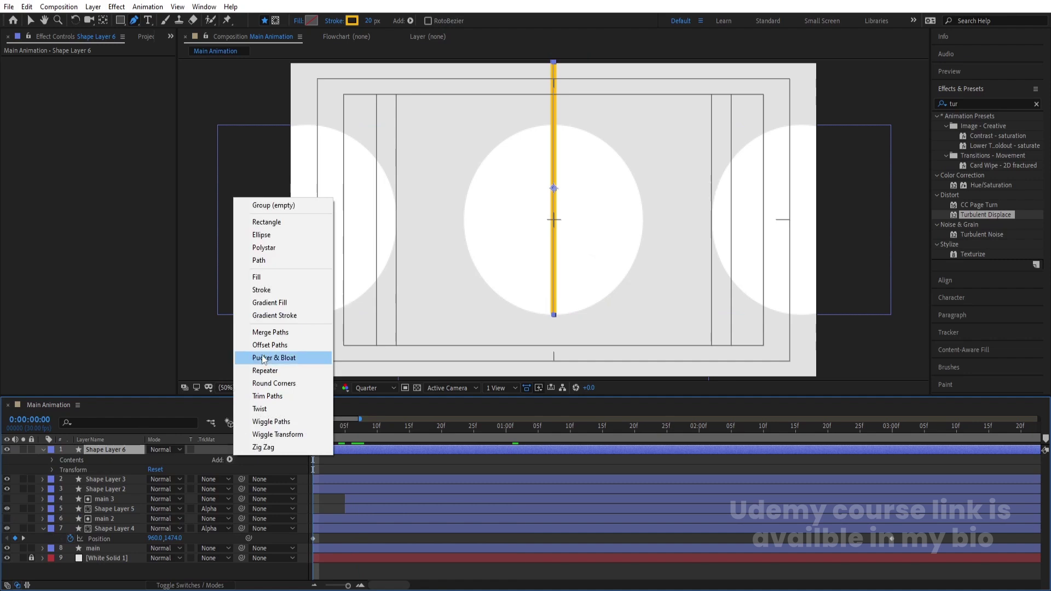
pyautogui.click(263, 396)
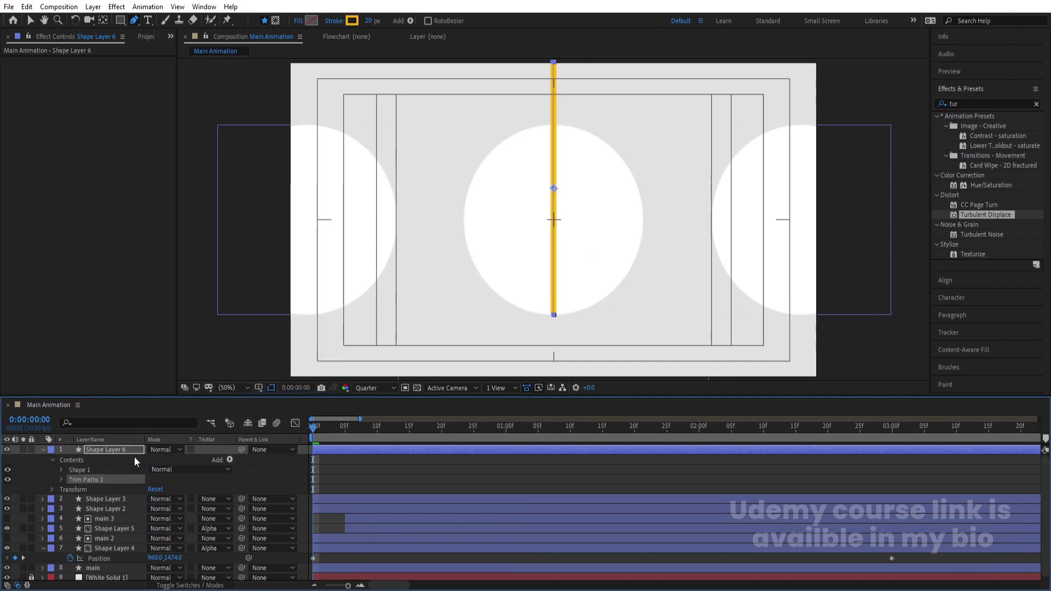
# Keyframe Shape Layer 6's Trim Paths End from 0% at frame 0 to 100% at frame 10, and preview it.
pyautogui.click(61, 479)
pyautogui.moveTo(152, 490)
pyautogui.mouseDown()
pyautogui.moveTo(164, 488)
pyautogui.moveTo(108, 518)
pyautogui.mouseUp()
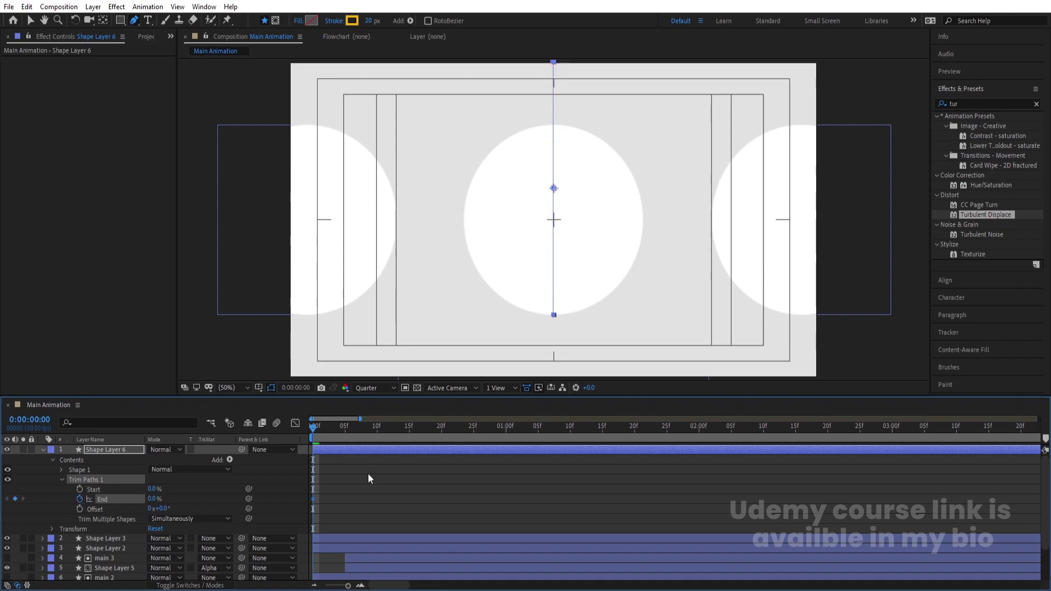
pyautogui.click(378, 426)
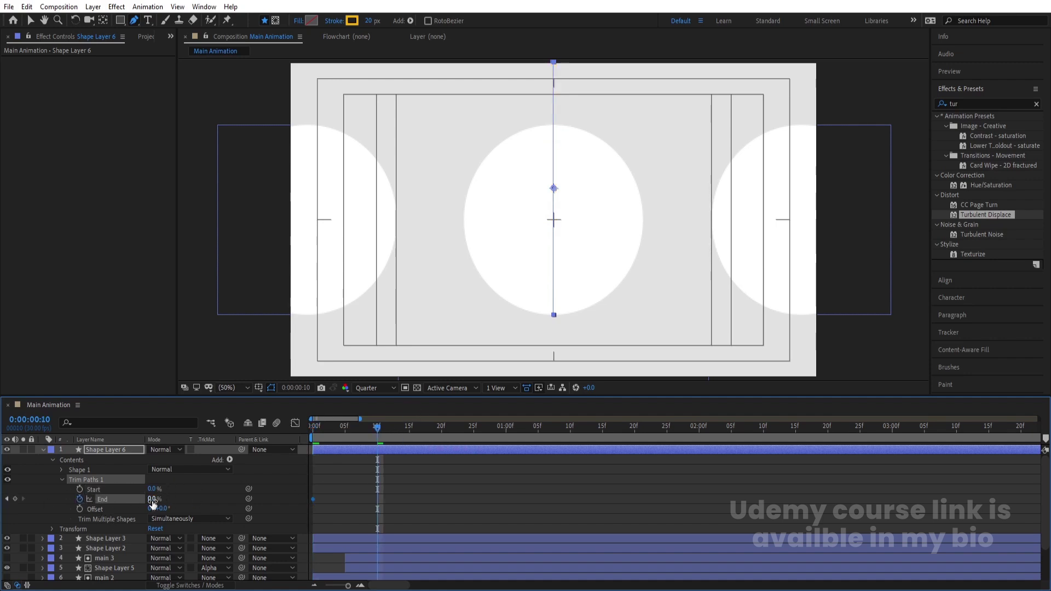
pyautogui.write('100')
pyautogui.press('Return')
pyautogui.moveTo(333, 424); pyautogui.dragTo(288, 431)
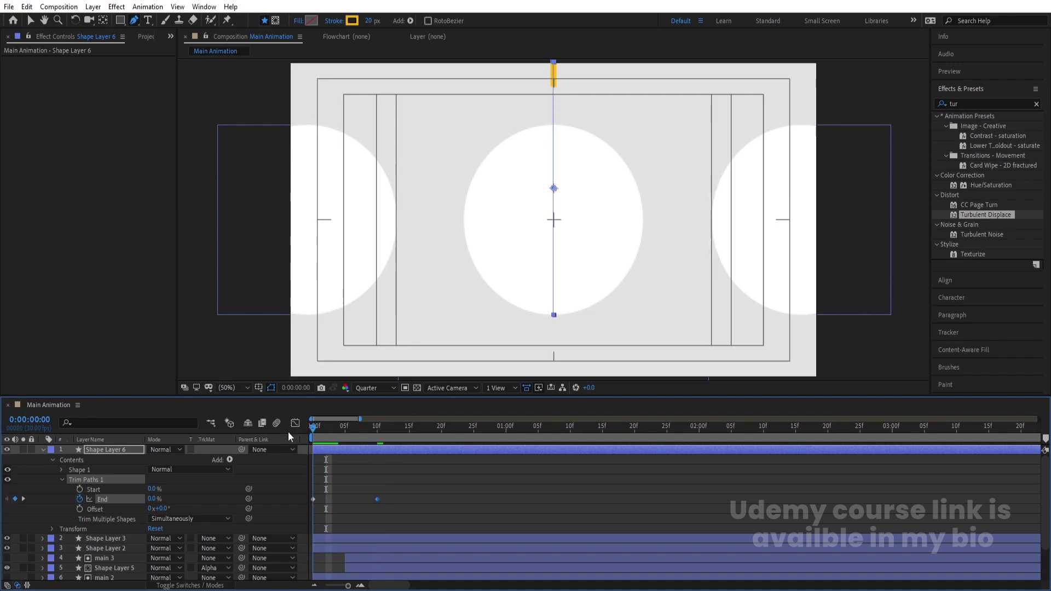
pyautogui.press('space')
pyautogui.press('space')
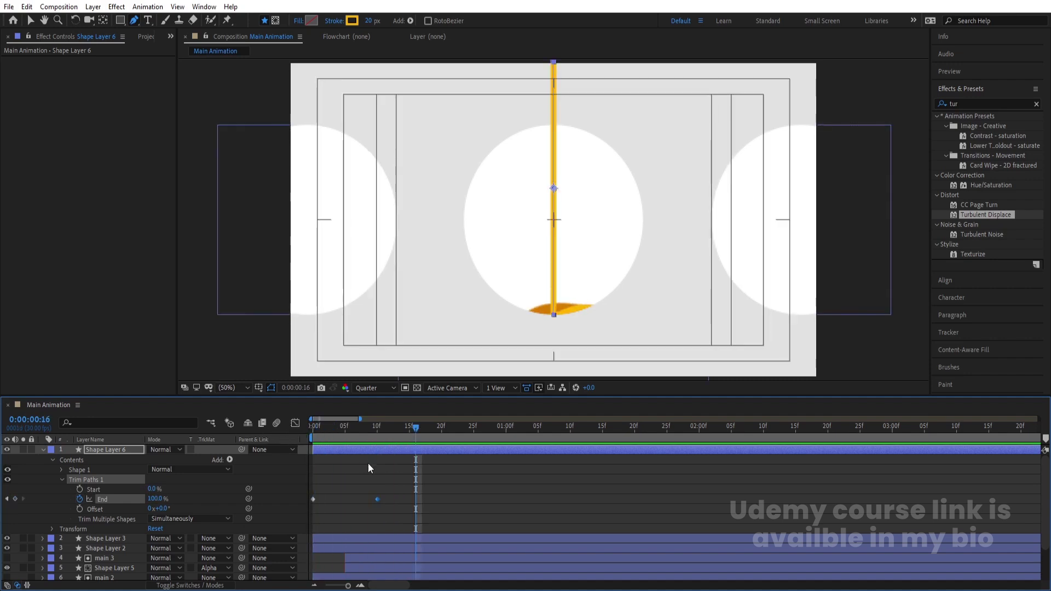
# Check the End keyframes of Shape Layer 6 and replay the pouring line from the first frame.
pyautogui.click(373, 434)
pyautogui.moveTo(394, 485); pyautogui.dragTo(304, 515)
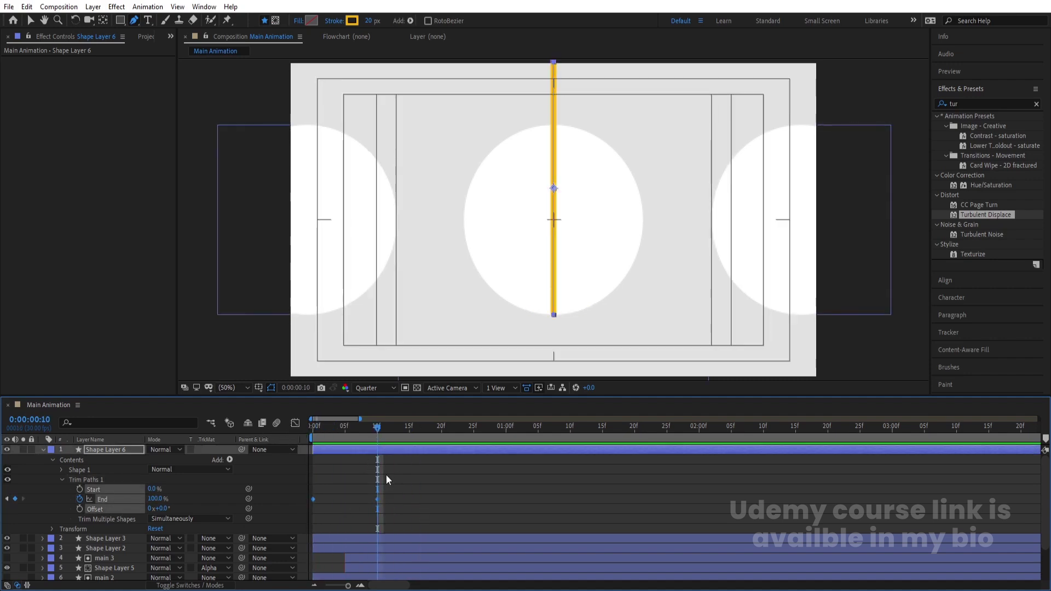
pyautogui.click(386, 475)
pyautogui.moveTo(344, 425); pyautogui.dragTo(311, 427)
pyautogui.press('space')
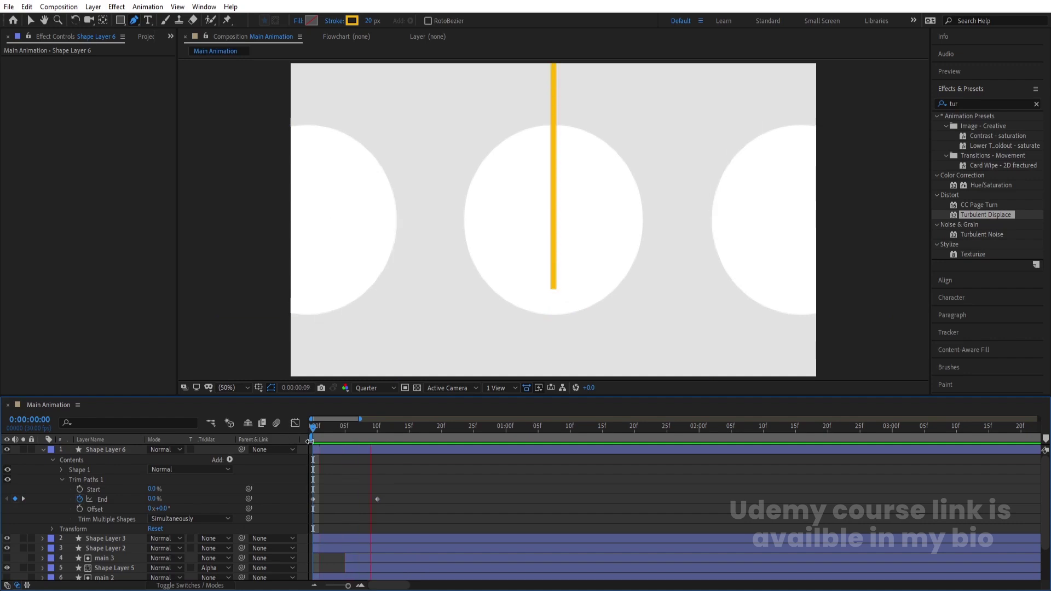
pyautogui.press('space')
# Keyframe Shape Layer 6's Trim Paths Start from 0% at 0:00:02:10 to 100% at 0:00:02:20, when the circle is almost full.
pyautogui.click(374, 432)
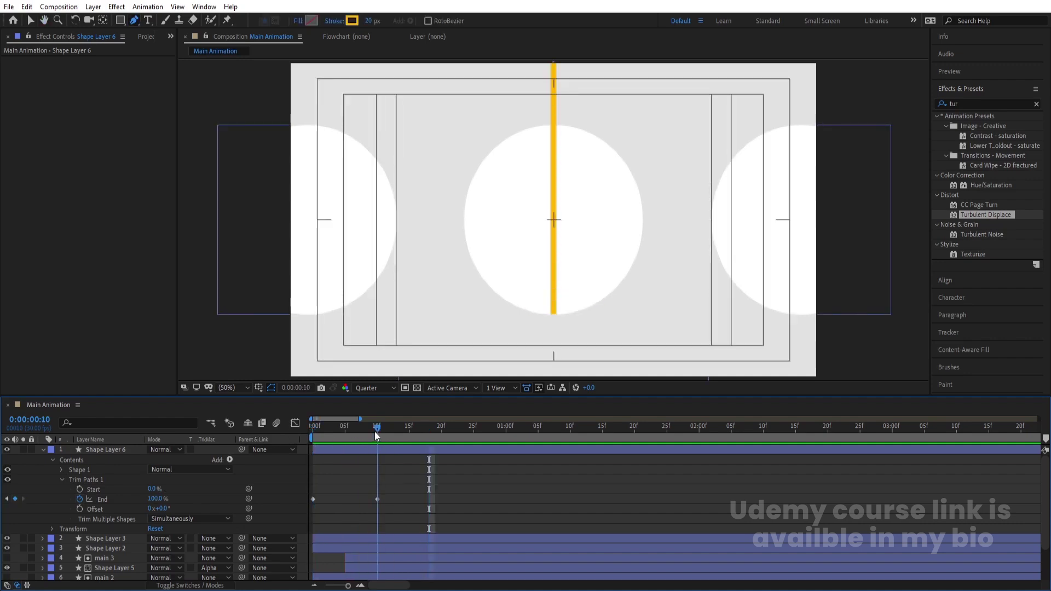
pyautogui.moveTo(375, 431); pyautogui.dragTo(626, 439)
pyautogui.press('-')
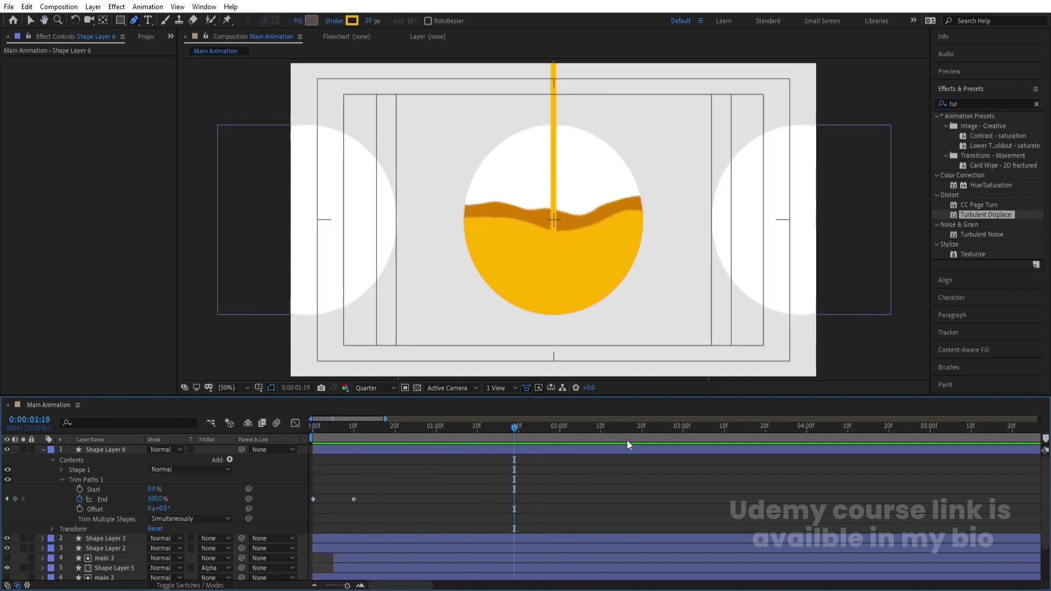
pyautogui.moveTo(538, 428); pyautogui.dragTo(600, 433)
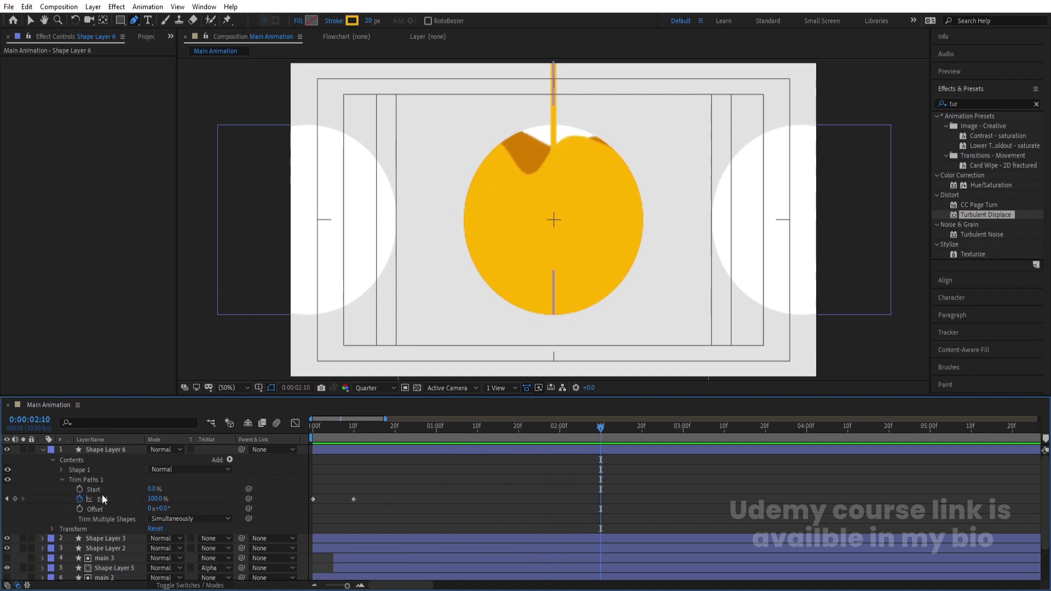
pyautogui.click(641, 431)
pyautogui.click(602, 429)
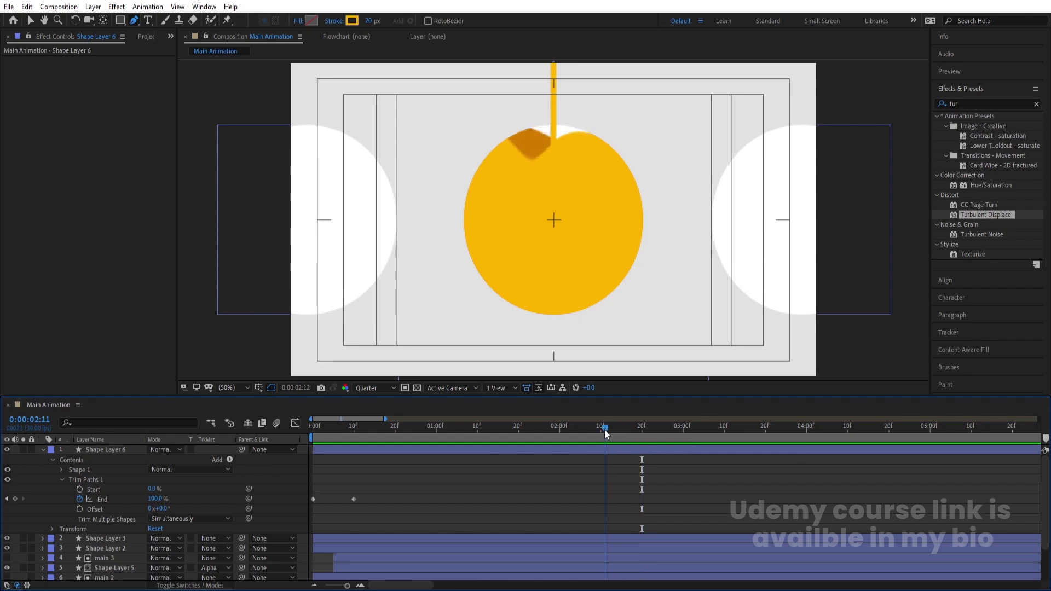
pyautogui.click(80, 489)
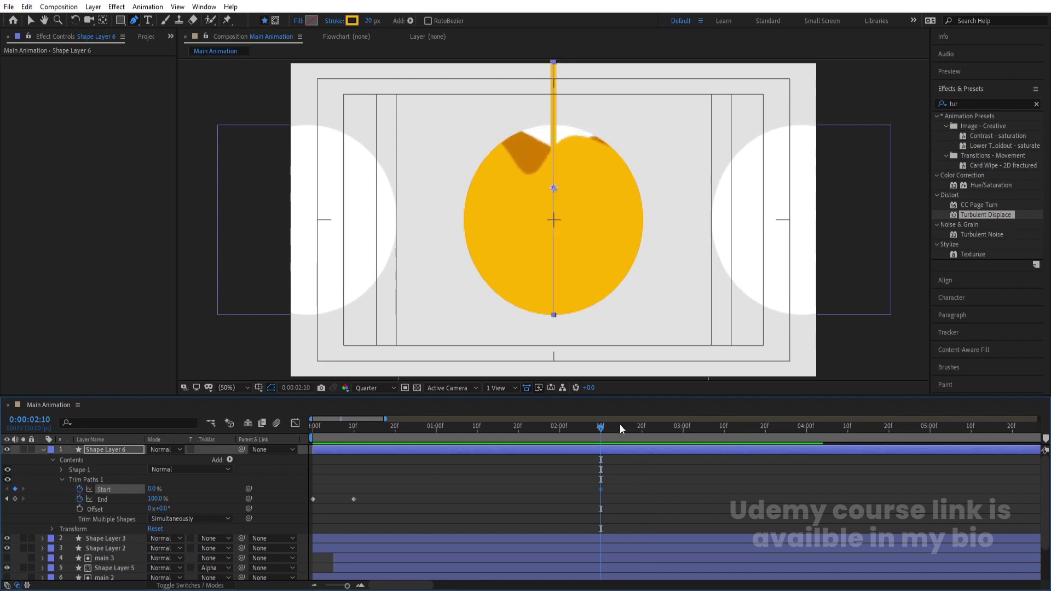
pyautogui.click(641, 429)
pyautogui.click(153, 489)
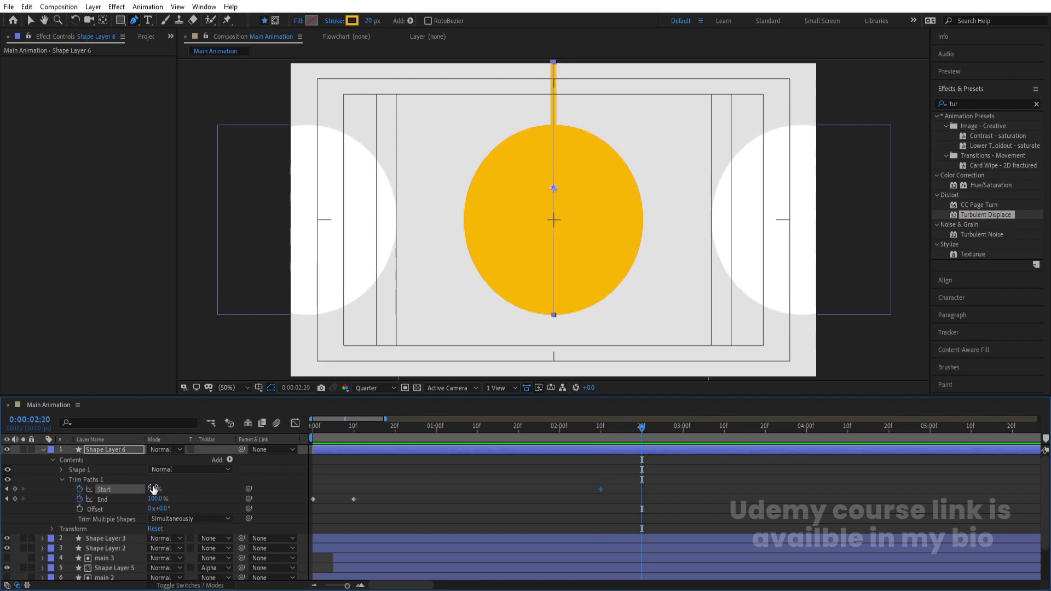
pyautogui.write('100')
pyautogui.press('Return')
# Move the two Trim Paths Start keyframes to 0:00:02:15 and 0:00:02:25, and preview the stream's end.
pyautogui.press('space')
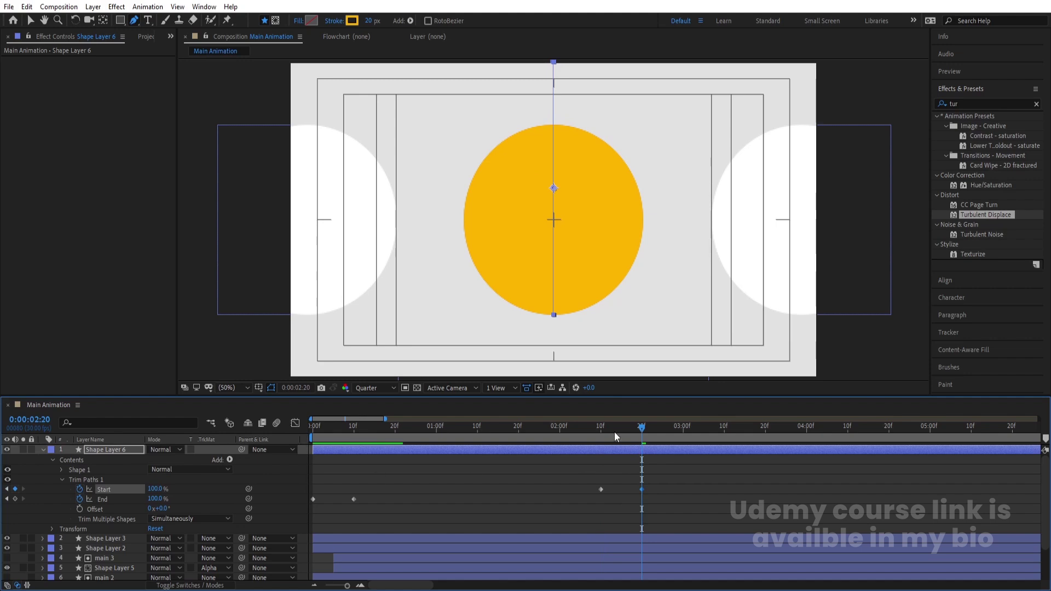
pyautogui.click(576, 432)
pyautogui.click(622, 432)
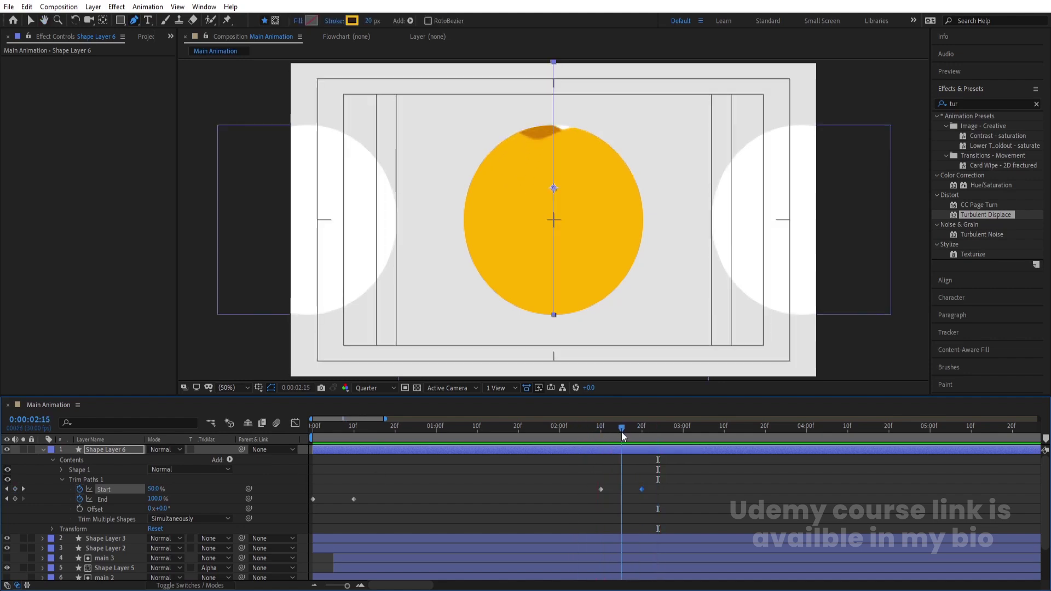
pyautogui.moveTo(591, 480); pyautogui.dragTo(661, 488)
pyautogui.press('space')
pyautogui.press('space')
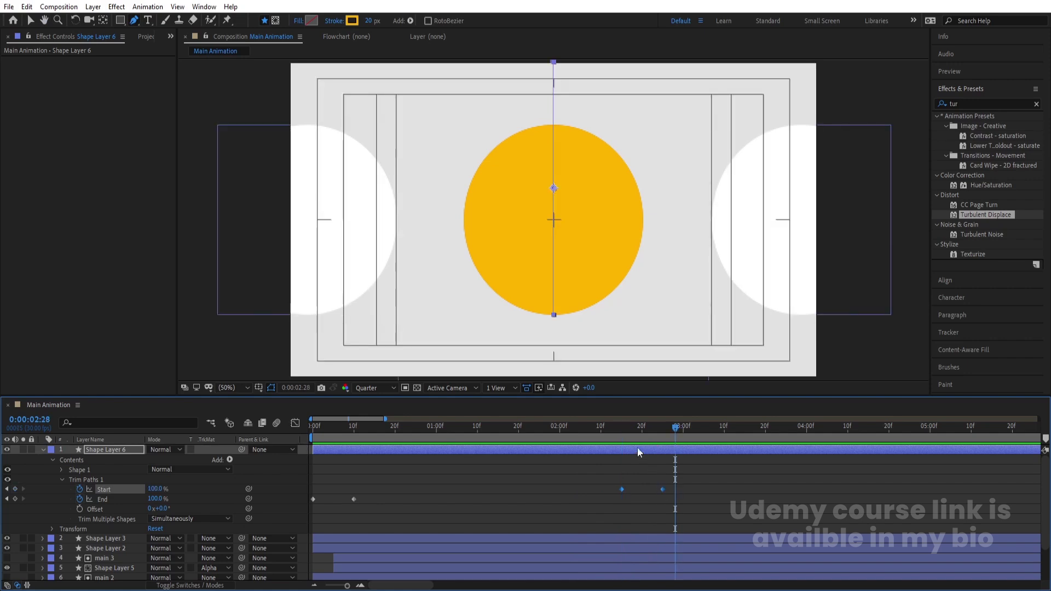
# Preview the whole pouring and filling animation from the first frame.
pyautogui.moveTo(637, 443); pyautogui.dragTo(313, 441)
pyautogui.press('space')
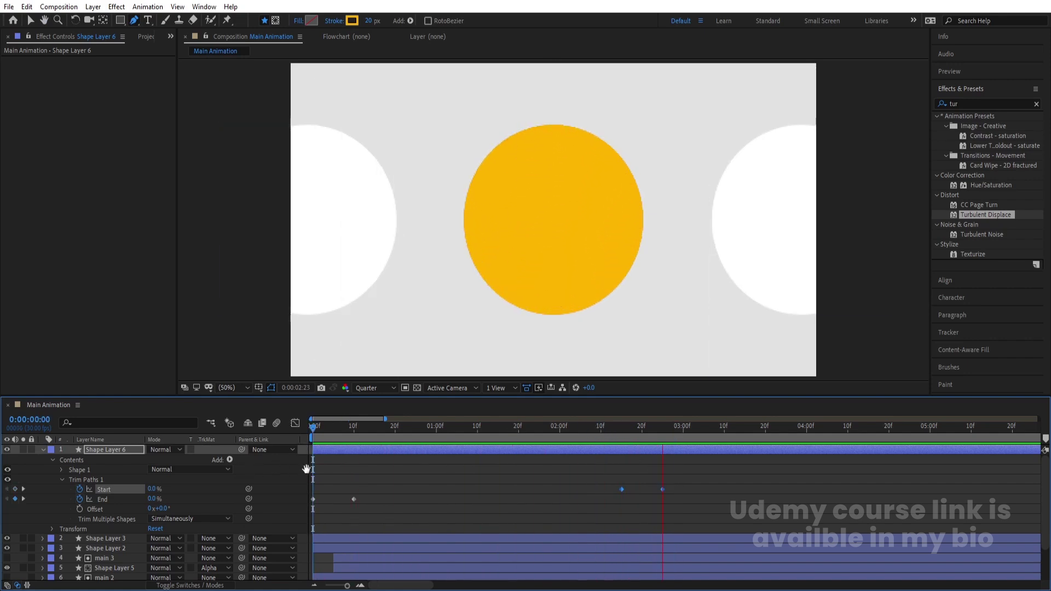
pyautogui.press('space')
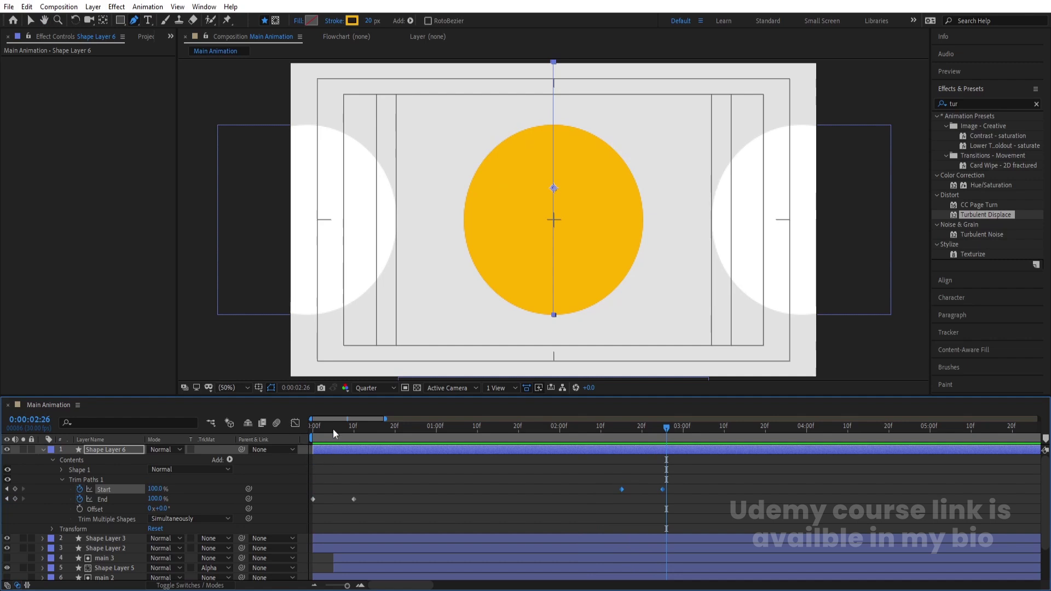
# Duplicate Shape Layer 6 and preview from the first frame until the stream shows at frame 20.
pyautogui.press('Home')
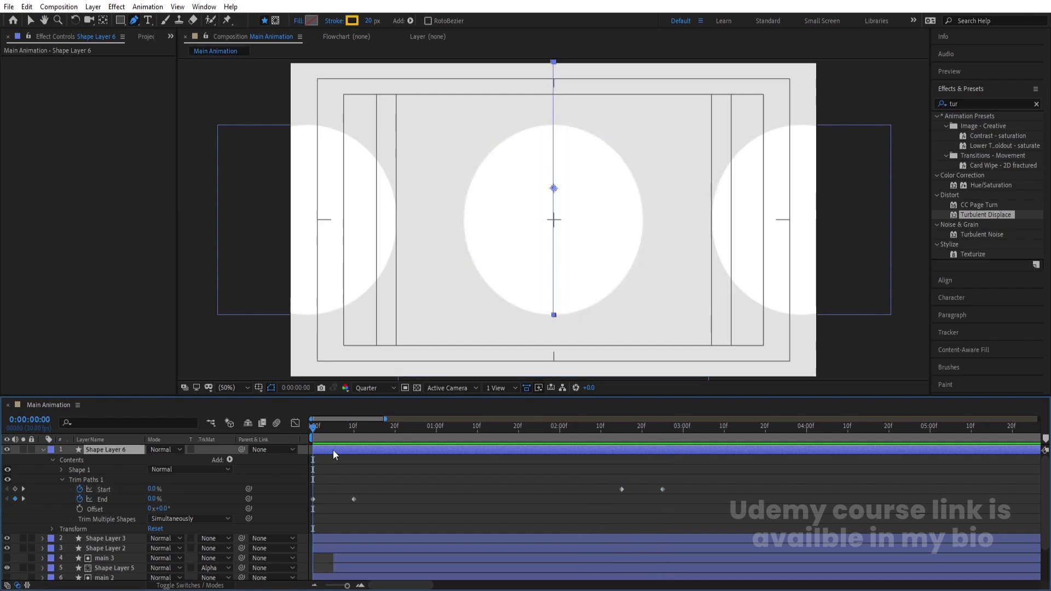
pyautogui.hotkey('ctrl', 'd')
pyautogui.press('space')
pyautogui.press('space')
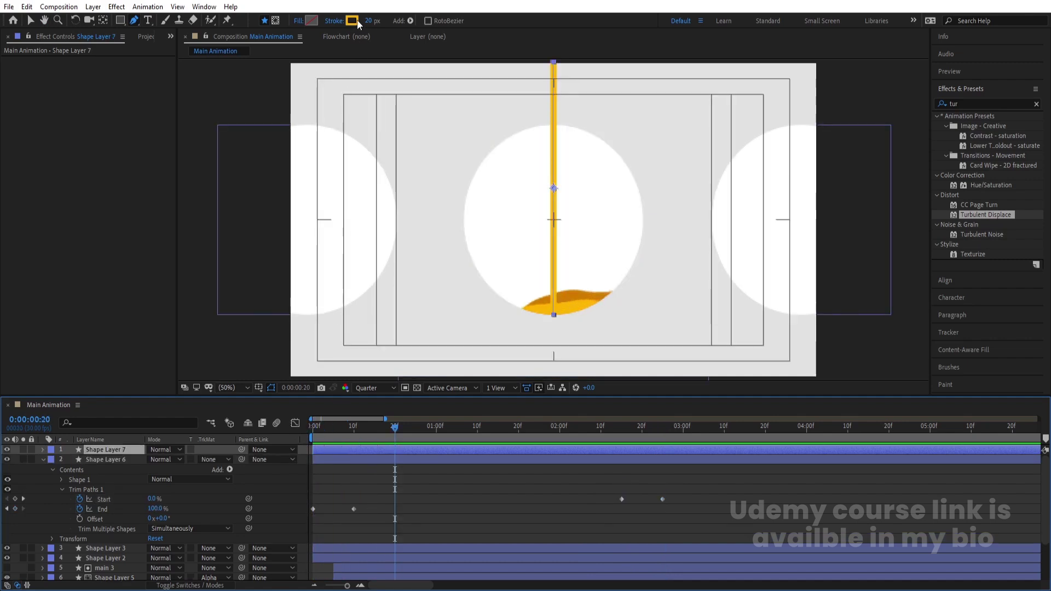
# Give Shape Layer 7 the wave's darker orange stroke colour, D17B00, and set its stroke width to 10 px.
pyautogui.click(356, 20)
pyautogui.click(383, 275)
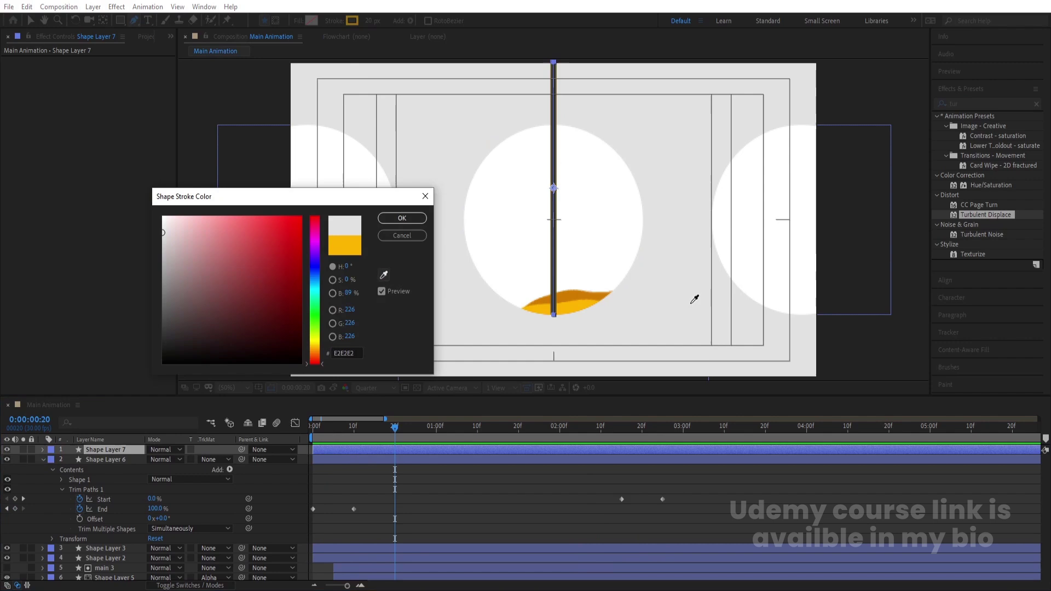
pyautogui.click(571, 294)
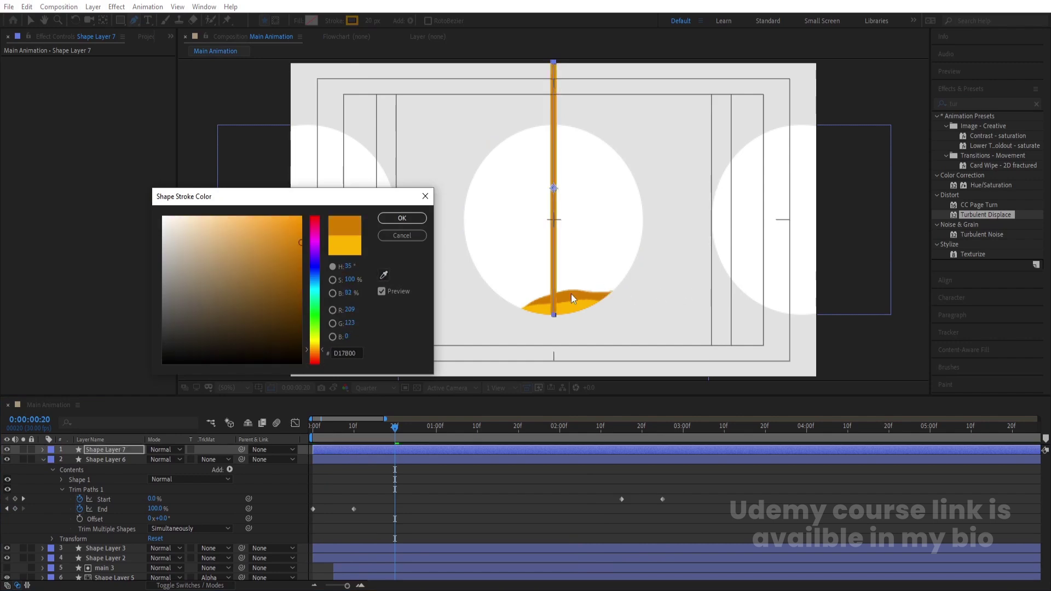
pyautogui.click(388, 222)
pyautogui.click(374, 21)
pyautogui.write('10')
pyautogui.press('Return')
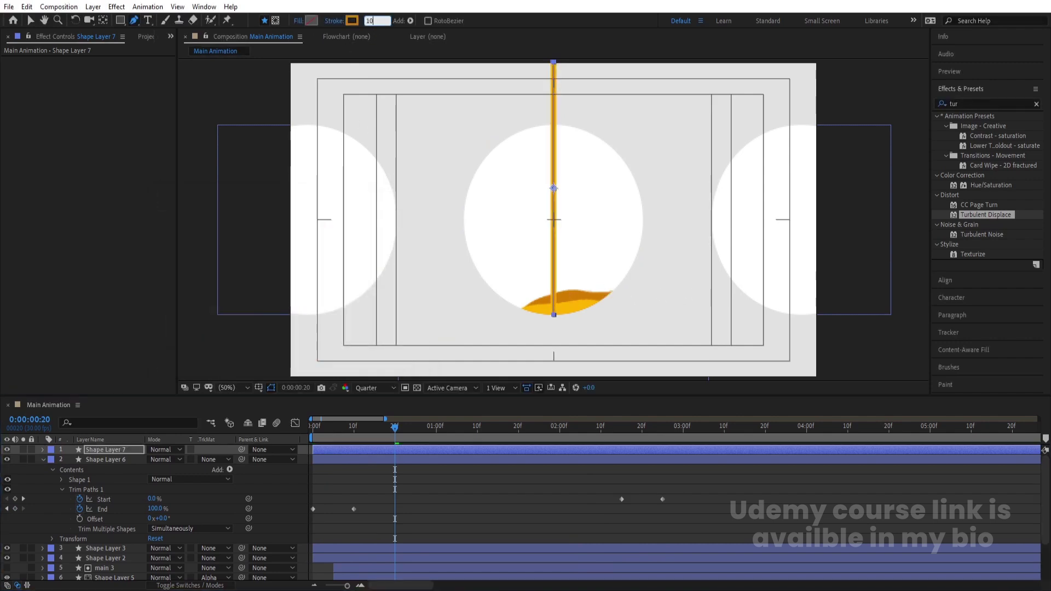
pyautogui.click(425, 502)
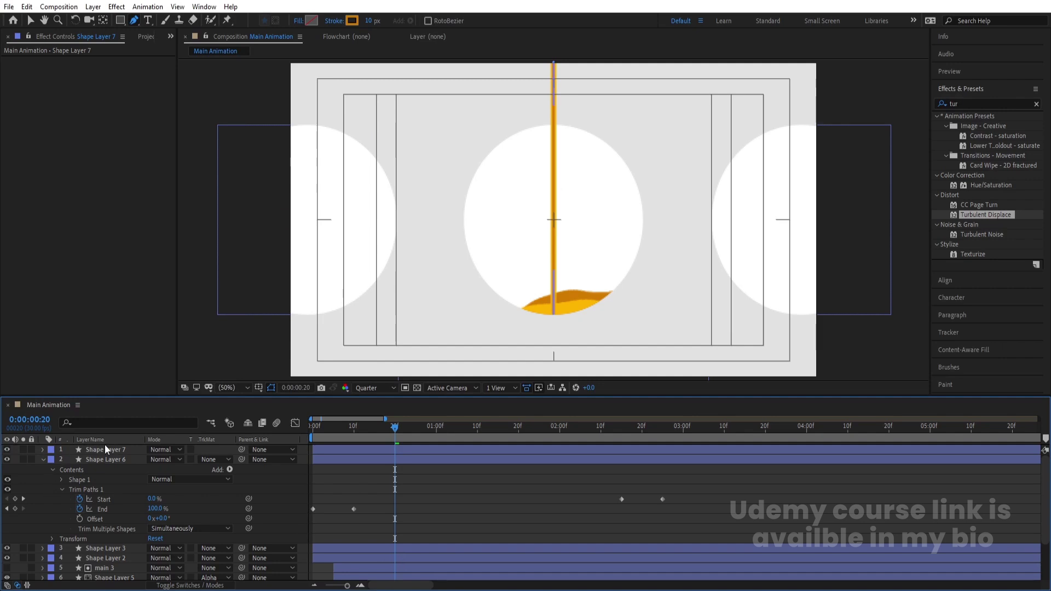
# Nudge Shape Layer 6 to the left and Shape Layer 7 to the right so the two streams stand apart.
pyautogui.click(105, 459)
pyautogui.hotkey('shift', 'Left')
pyautogui.hotkey('shift', 'Left')
pyautogui.hotkey('shift', 'Left')
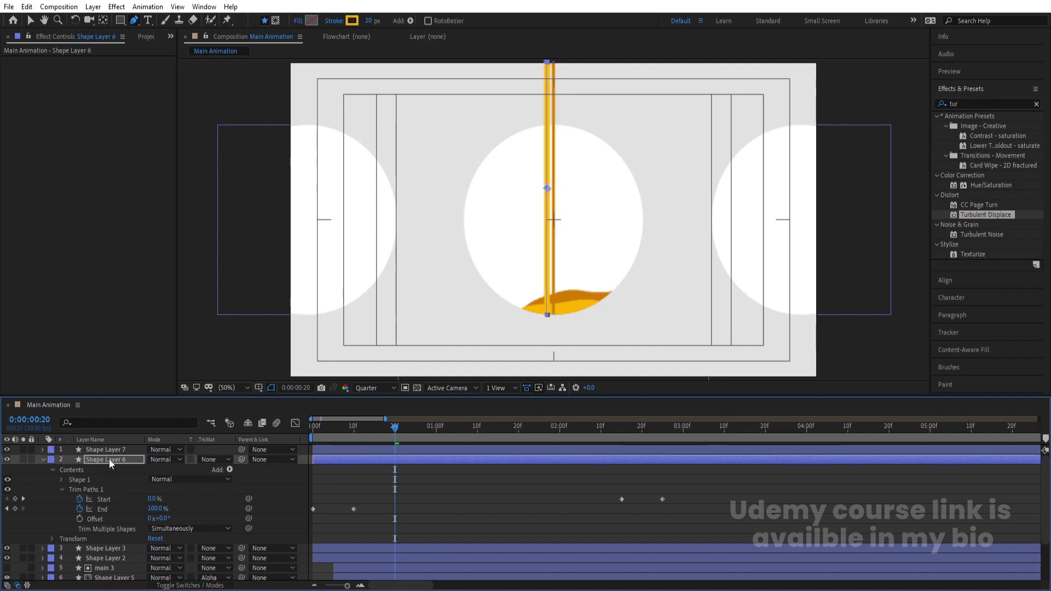
pyautogui.click(102, 452)
pyautogui.press('Right')
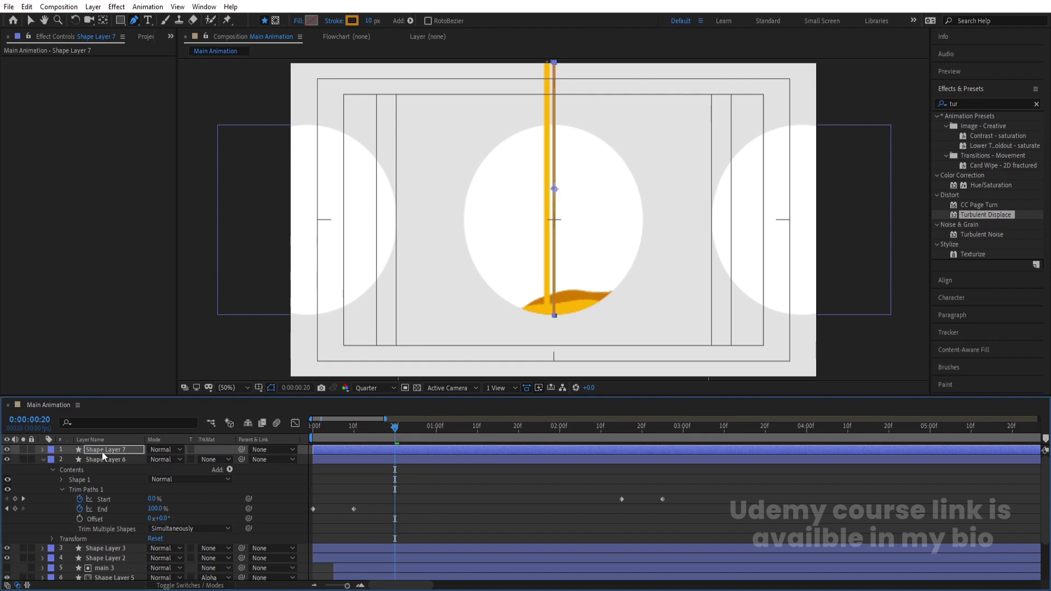
pyautogui.hotkey('shift', 'Right')
pyautogui.hotkey('shift', 'Right')
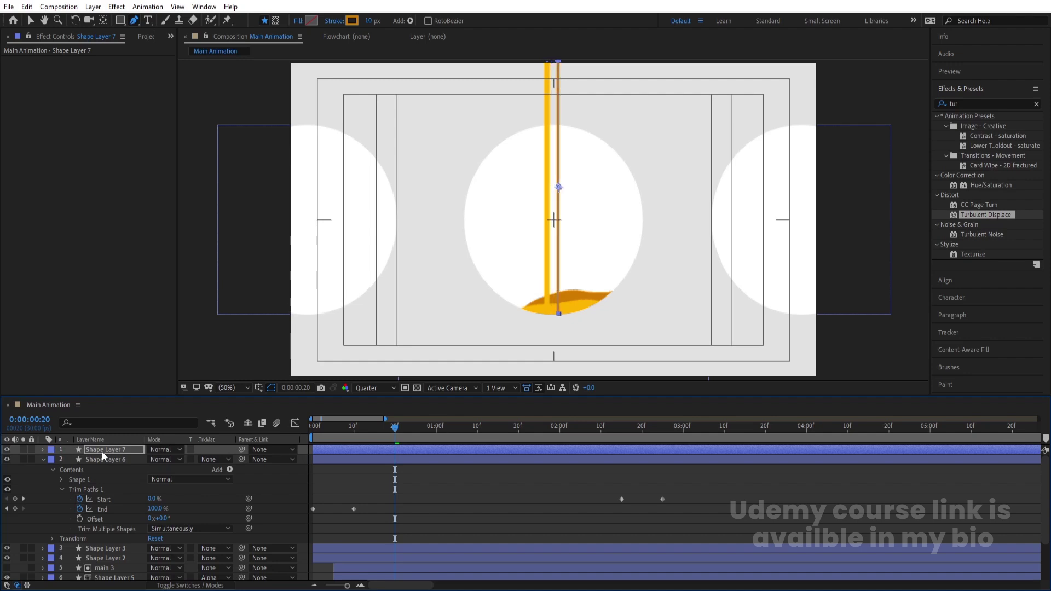
pyautogui.click(367, 487)
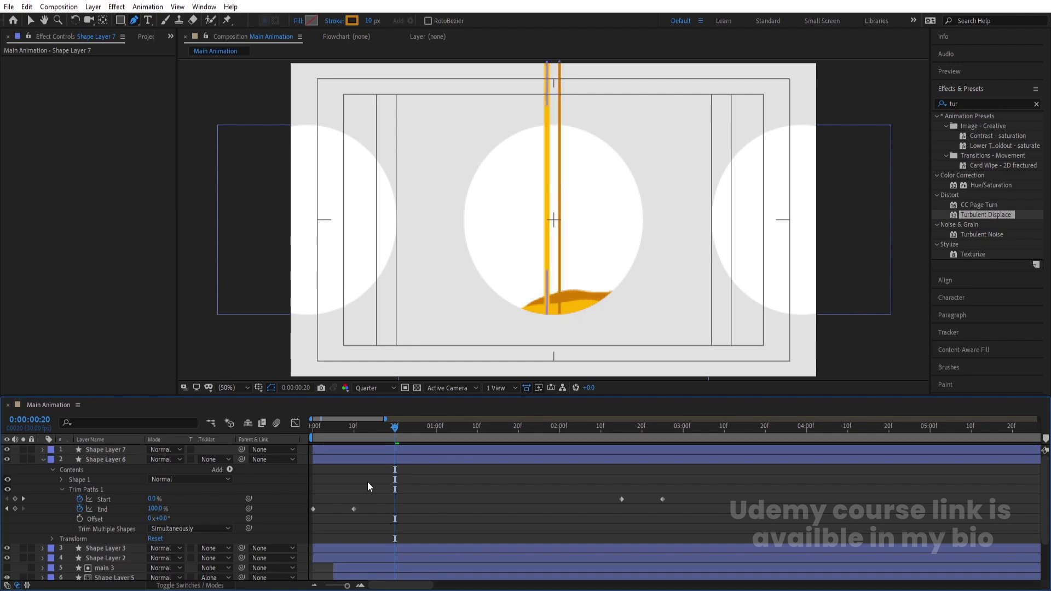
# Label Shape Layers 6 and 7 Yellow and move them below Shape Layer 5 in the layer stack.
pyautogui.press('u')
pyautogui.press('u')
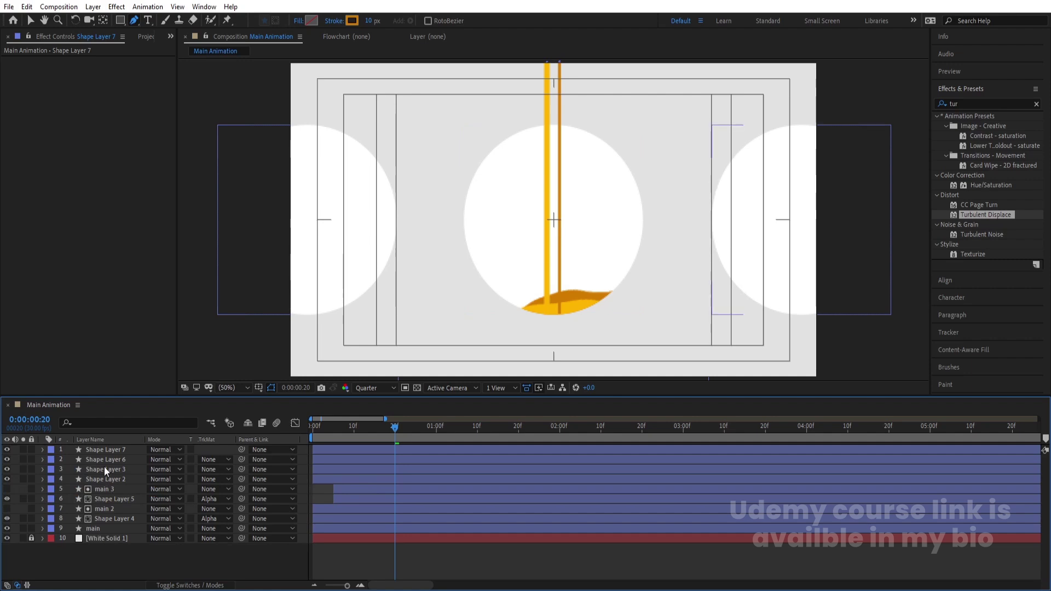
pyautogui.click(101, 459)
pyautogui.keyDown('shift'); pyautogui.click(96, 449); pyautogui.keyUp('shift')
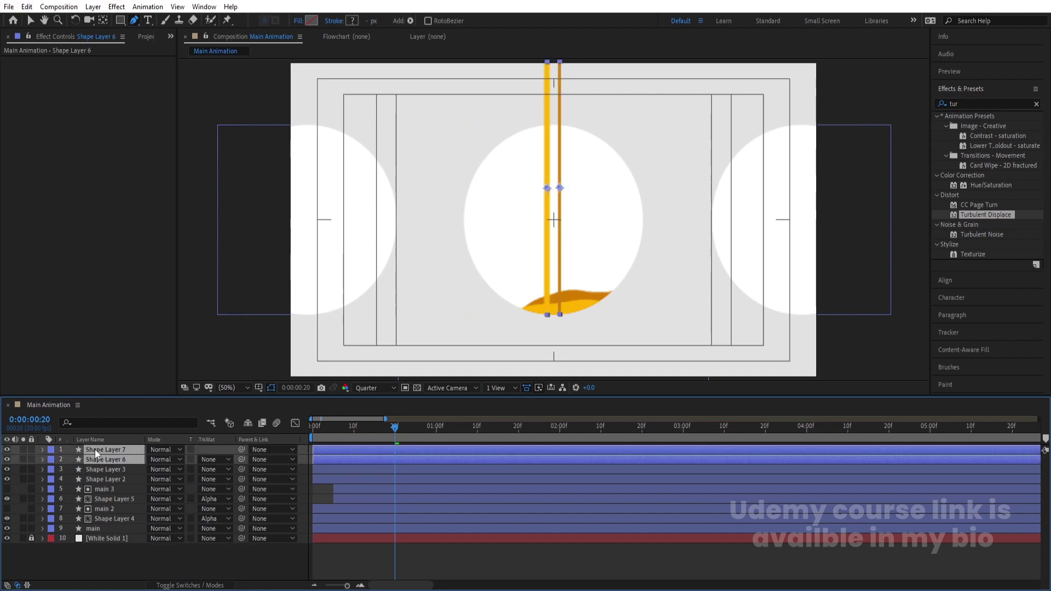
pyautogui.click(47, 460)
pyautogui.click(82, 268)
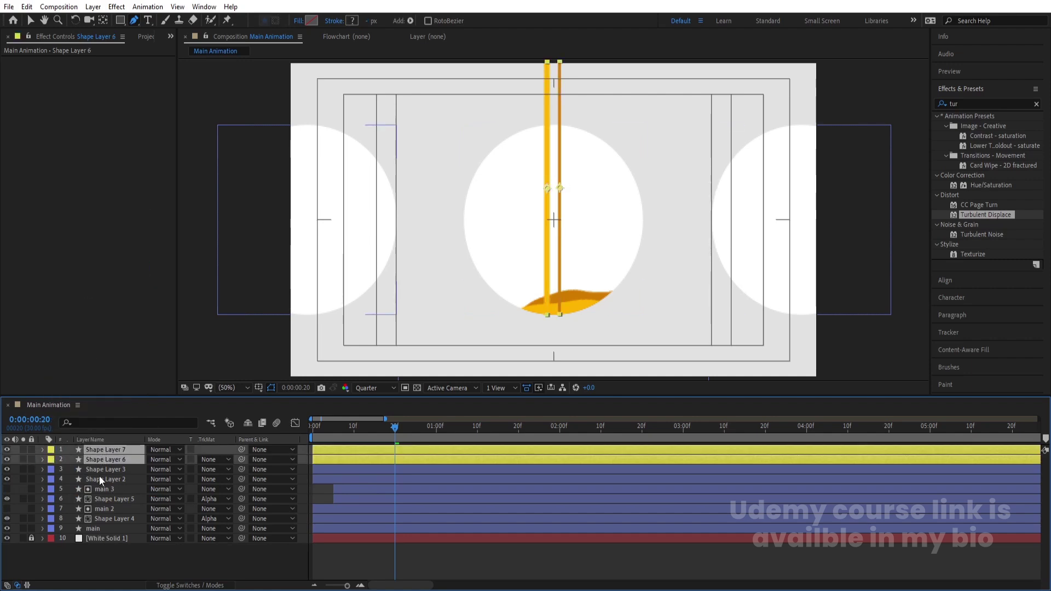
pyautogui.moveTo(96, 461); pyautogui.dragTo(122, 505)
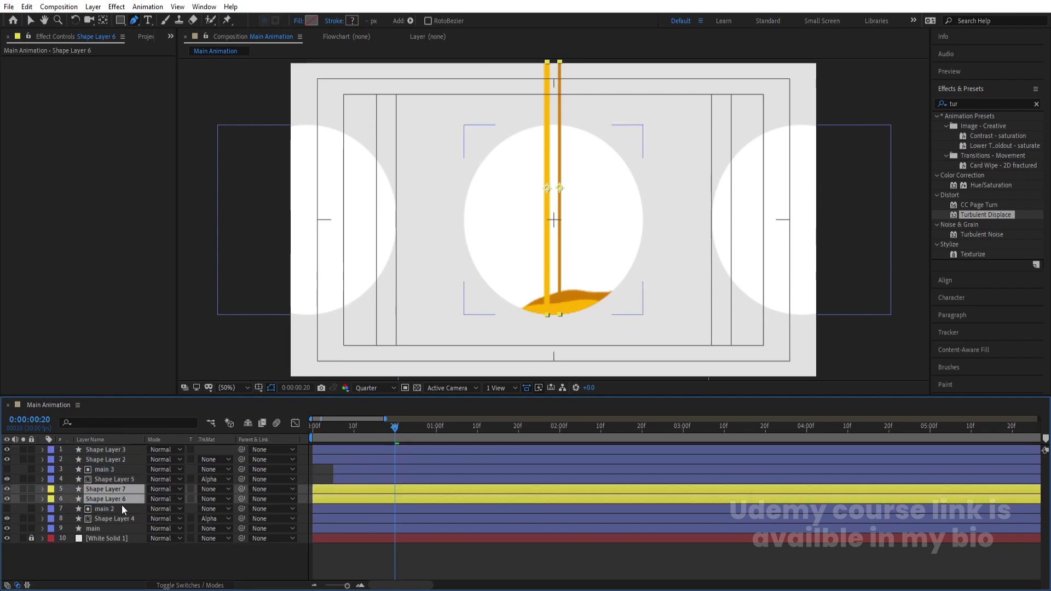
# Preview the pour from frame 20 and again from frame 11 to check both streams against the waves.
pyautogui.press('space')
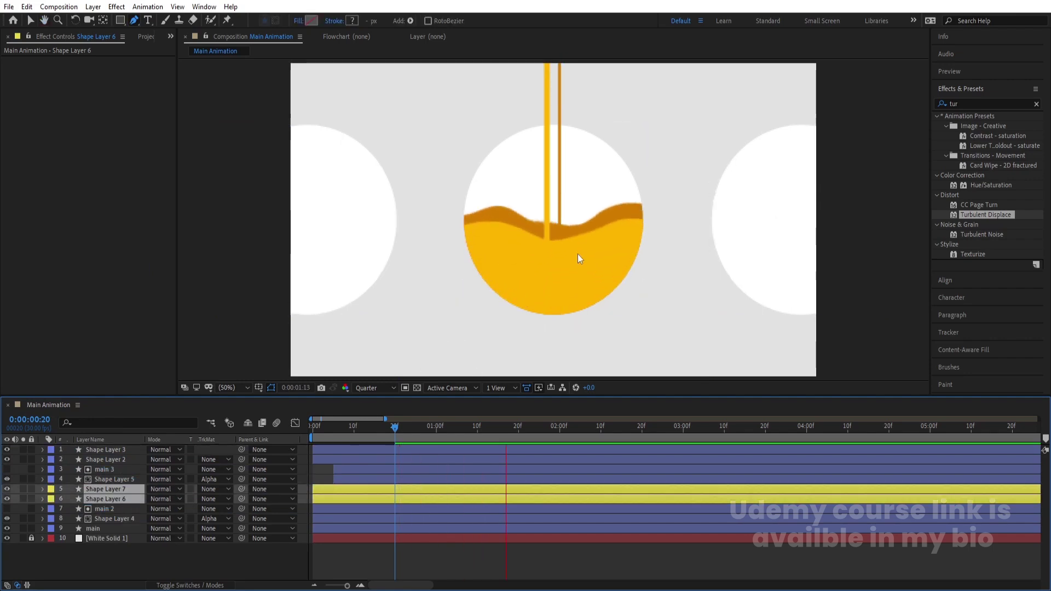
pyautogui.press('space')
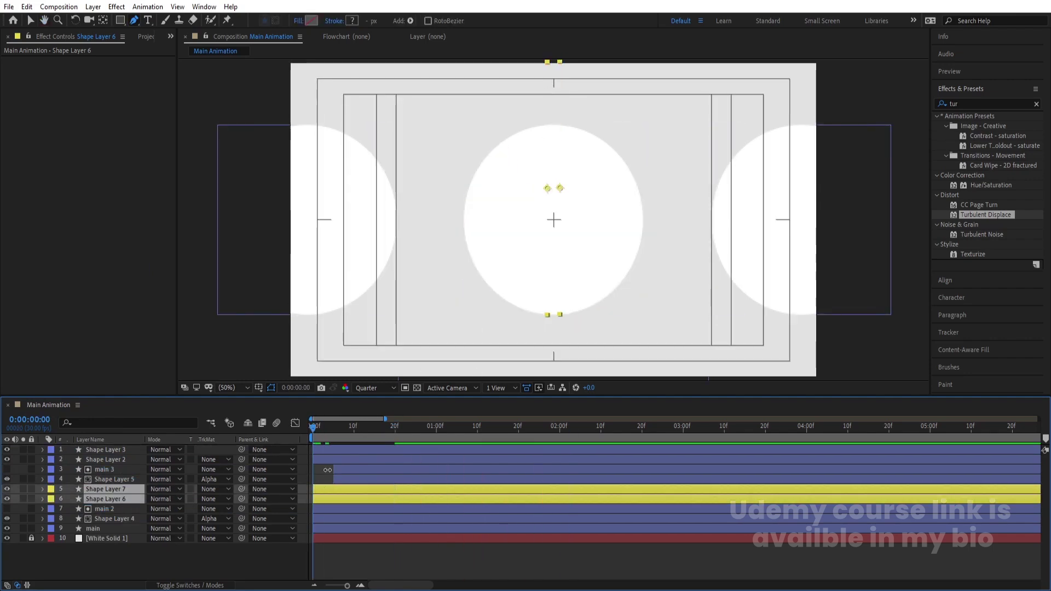
pyautogui.click(317, 489)
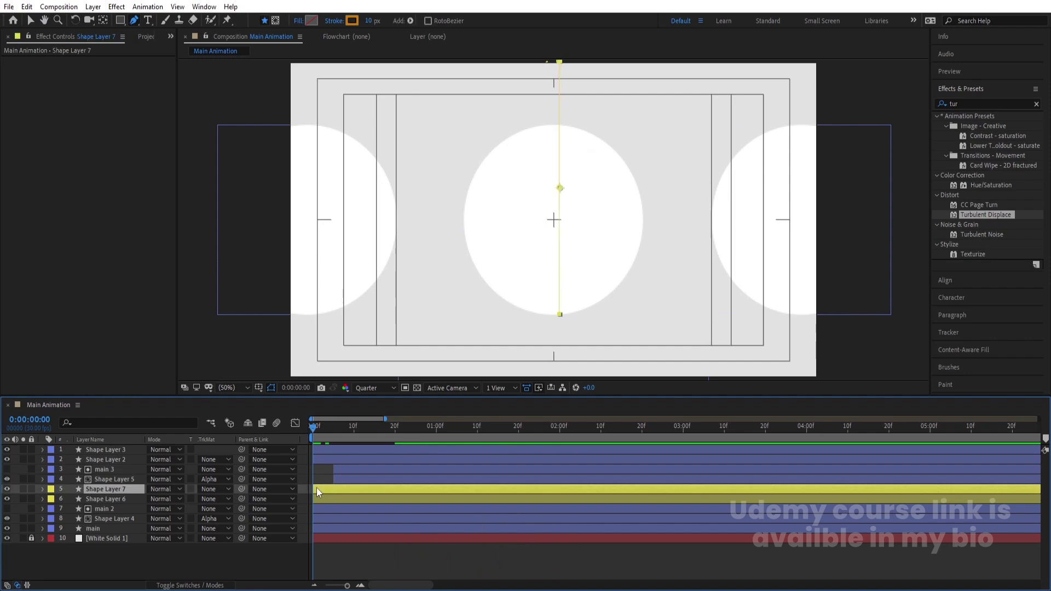
pyautogui.press('space')
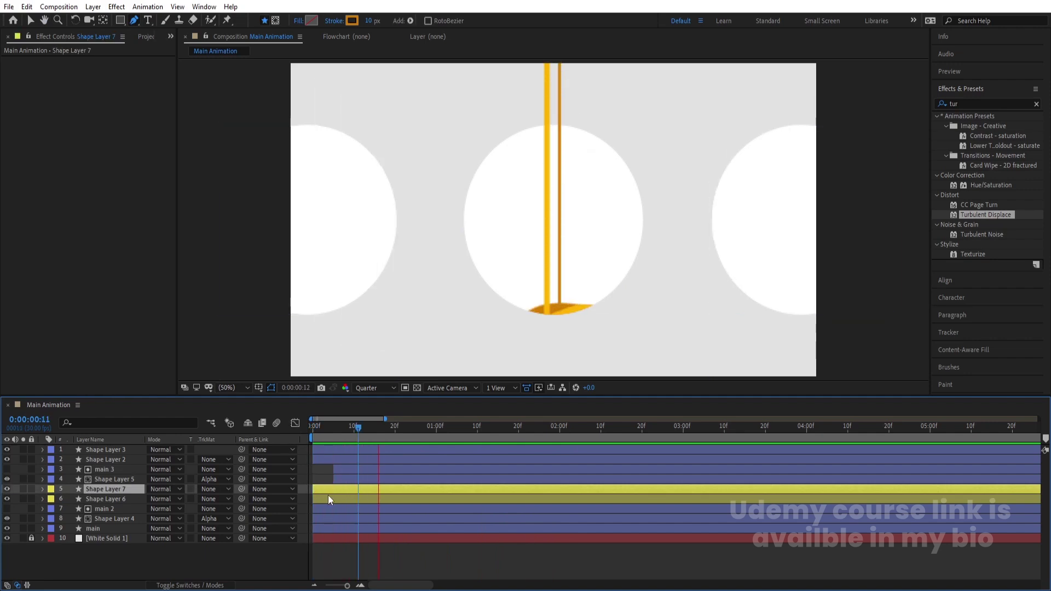
pyautogui.press('space')
# Trim the start of Shape Layer 6 to 0:00:00:05 and preview the staggered streams.
pyautogui.click(320, 498)
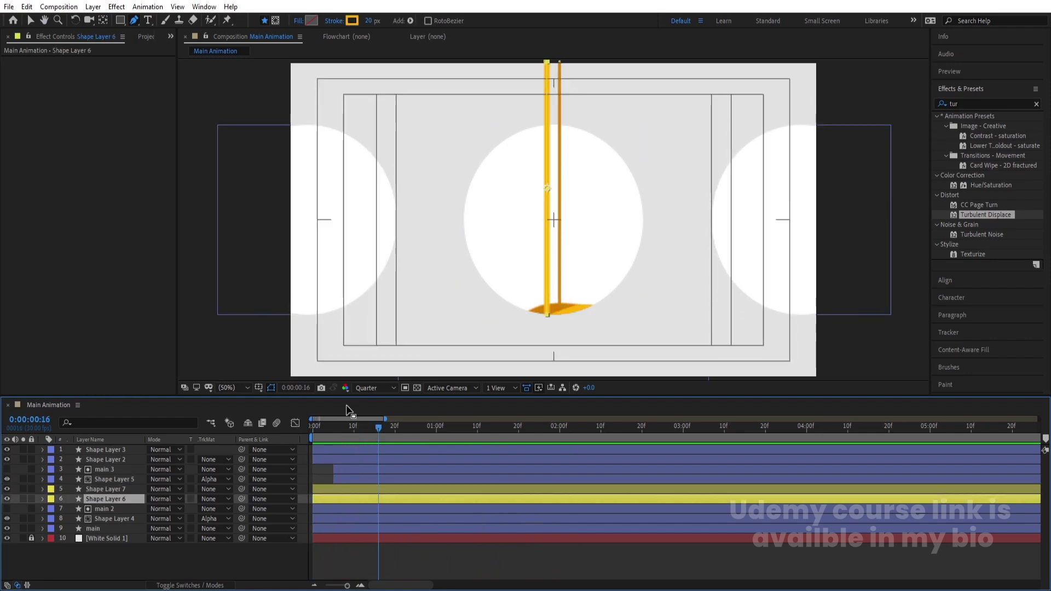
pyautogui.moveTo(346, 425)
pyautogui.mouseDown()
pyautogui.moveTo(312, 425)
pyautogui.moveTo(353, 426)
pyautogui.mouseUp()
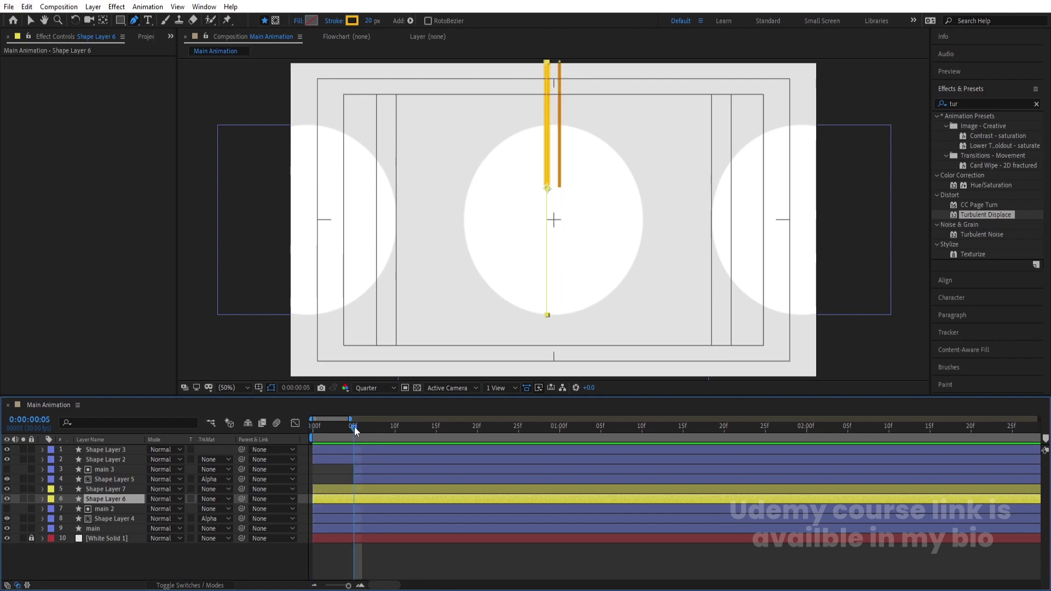
pyautogui.hotkey('alt', '[')
pyautogui.press('space')
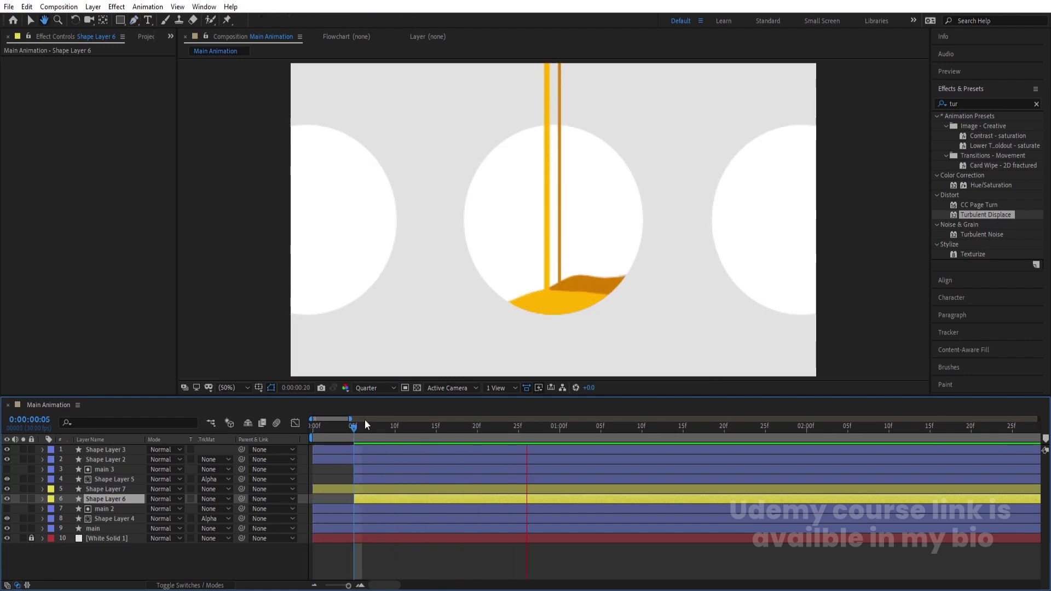
pyautogui.press('space')
pyautogui.press('g')
pyautogui.press(';')
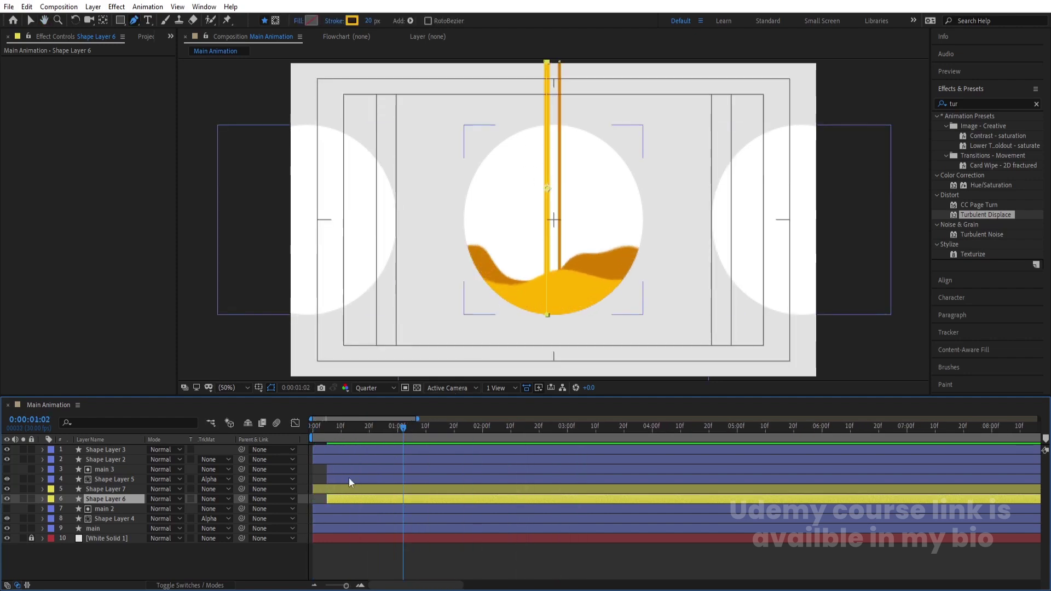
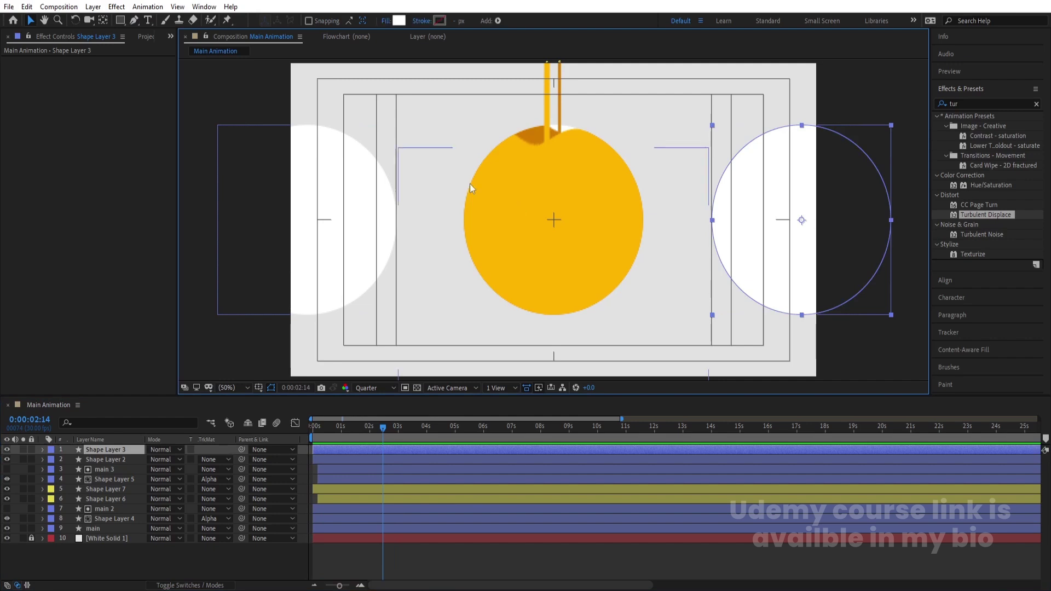
# Fill the right circle, Shape Layer 3, with the yellow sampled from the filled central circle.
pyautogui.click(399, 21)
pyautogui.click(384, 275)
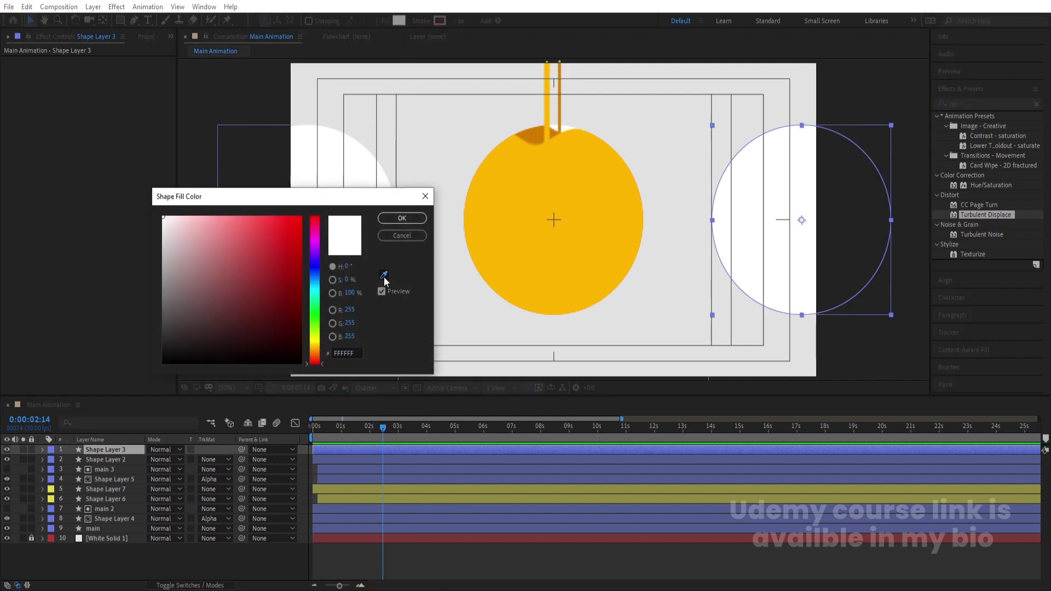
pyautogui.click(549, 199)
pyautogui.click(383, 218)
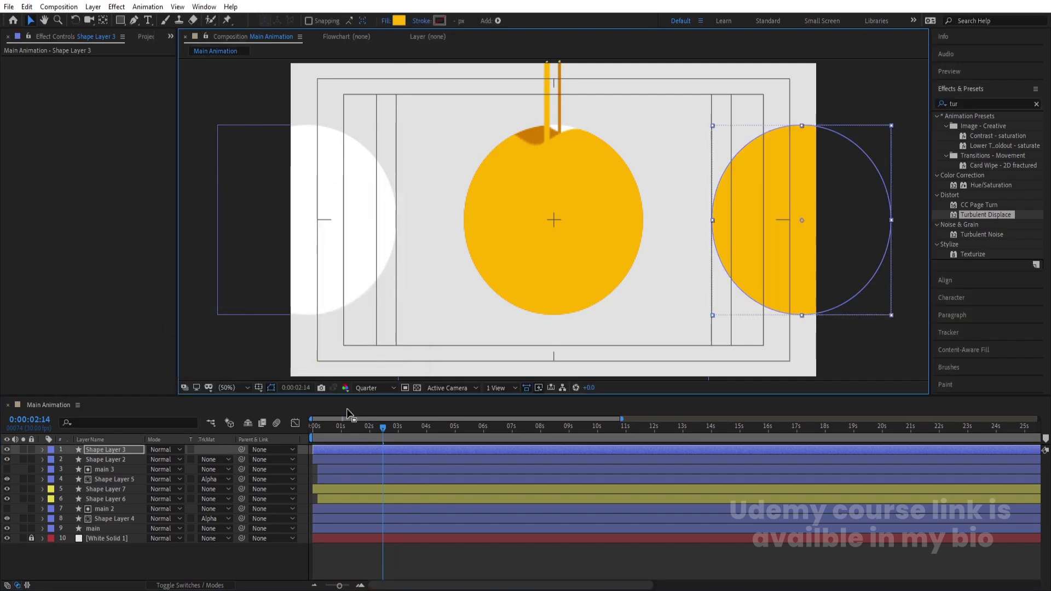
# Preview the complete filling animation from the first frame and return to the start.
pyautogui.press('Home')
pyautogui.press('space')
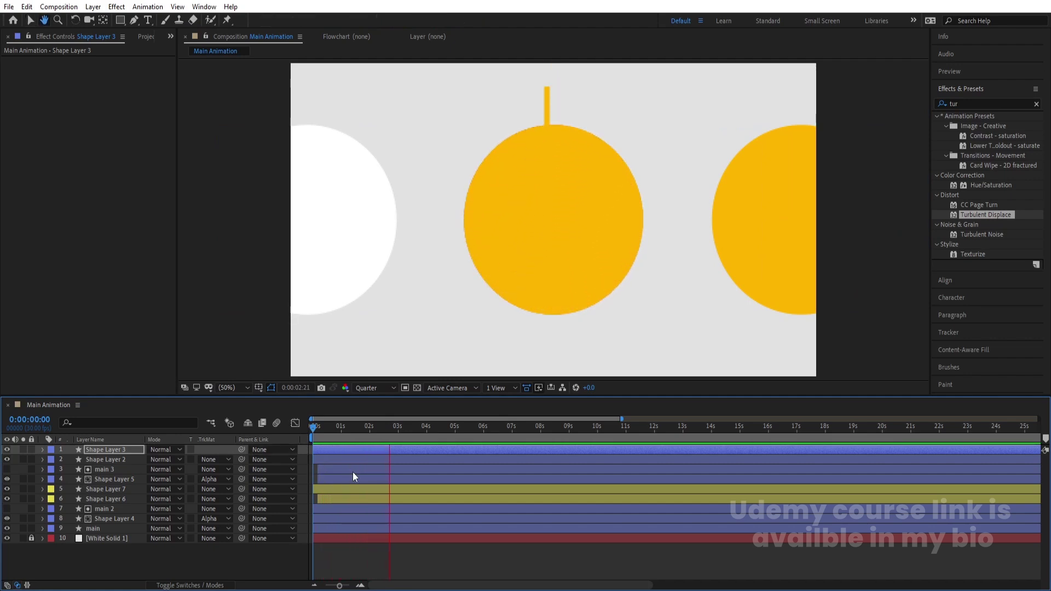
pyautogui.press('space')
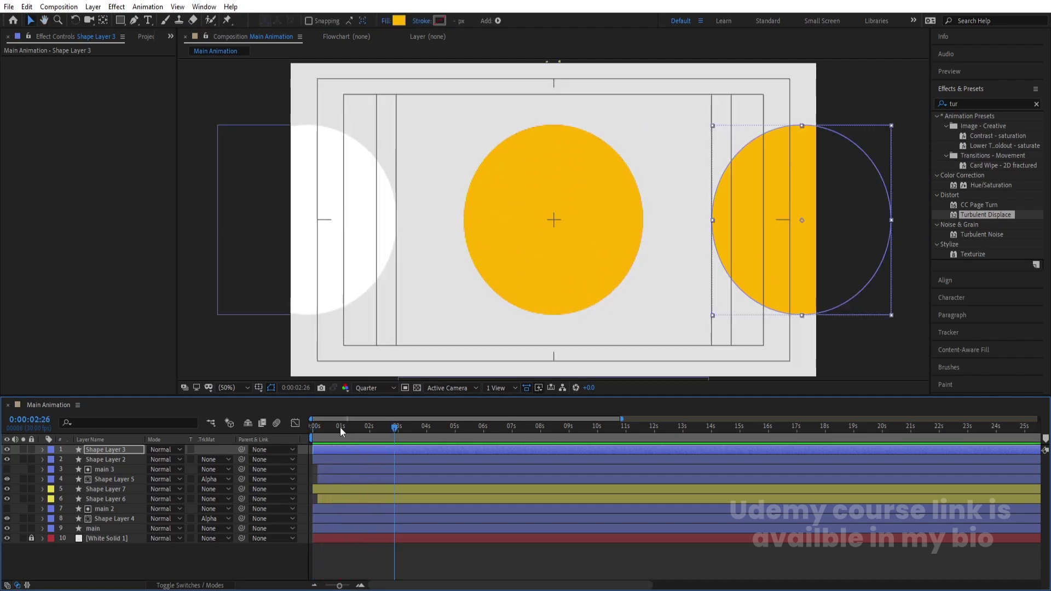
pyautogui.press('Home')
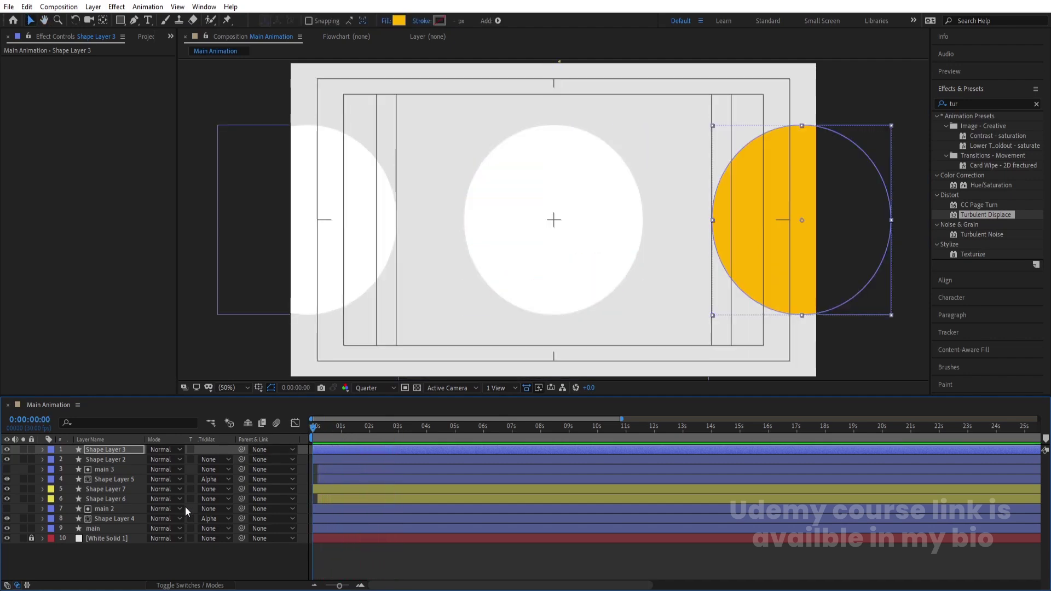
# Create a null object and parent all layers from Shape Layer 3 down to main to it.
pyautogui.rightClick(165, 554)
pyautogui.moveTo(205, 426)
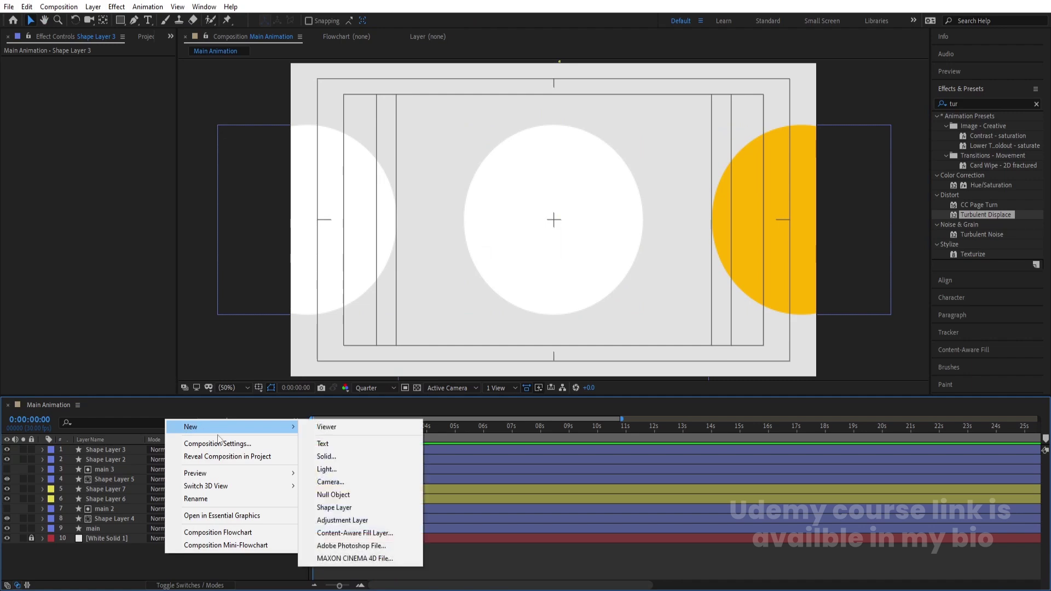
pyautogui.click(341, 495)
pyautogui.click(126, 461)
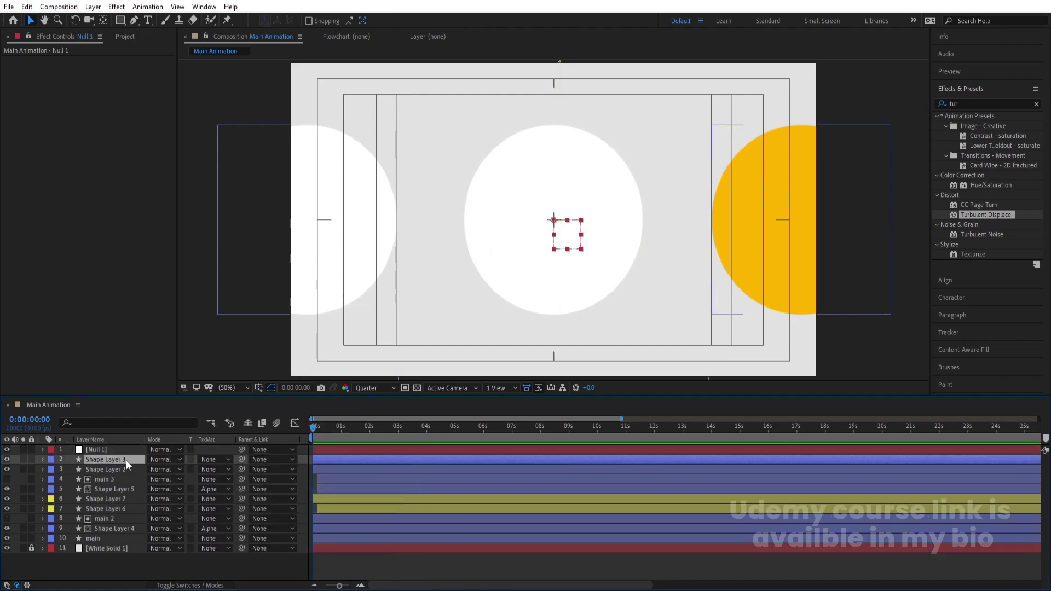
pyautogui.keyDown('shift'); pyautogui.click(112, 537); pyautogui.keyUp('shift')
pyautogui.moveTo(240, 462); pyautogui.dragTo(128, 450)
pyautogui.click(144, 563)
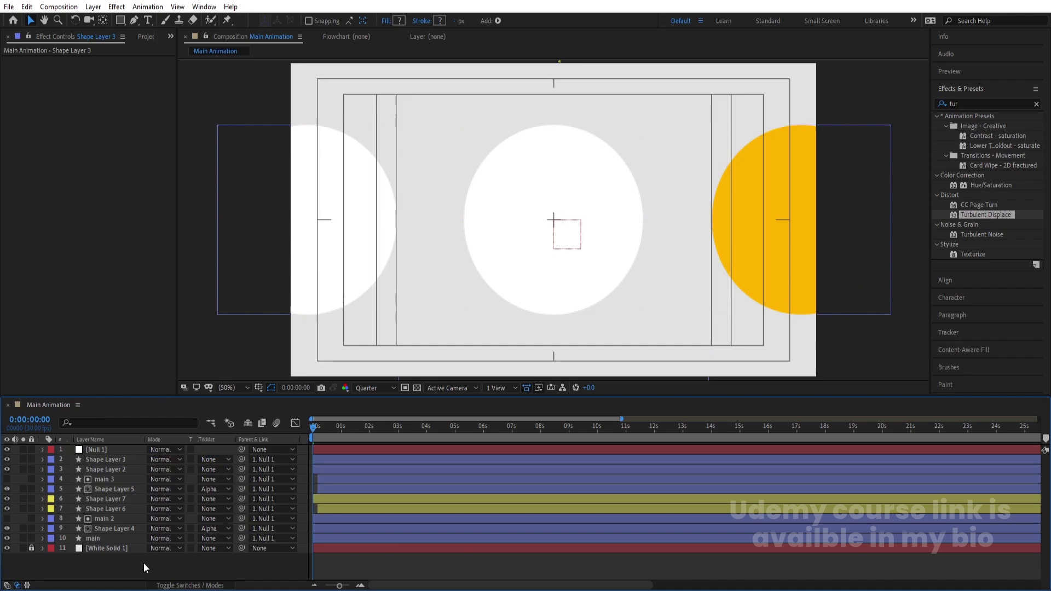
# Duplicate the left white circle, Shape Layer 2, and move the copy above Null 1.
pyautogui.click(386, 247)
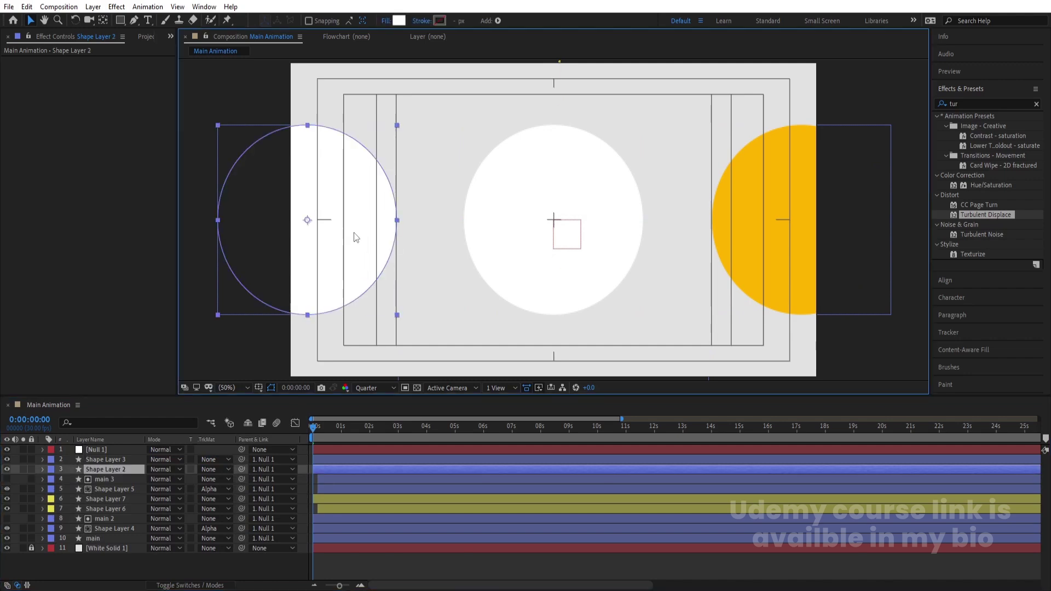
pyautogui.hotkey('ctrl', 'd')
pyautogui.moveTo(131, 471); pyautogui.dragTo(113, 448)
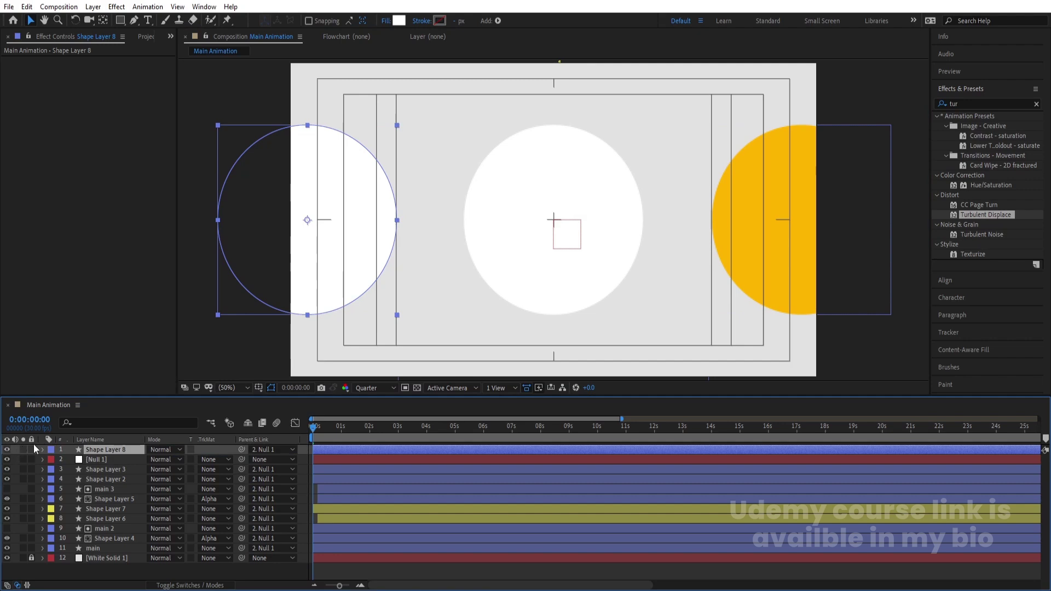
# Label the duplicated circle's layer Lavender and set its parent to None.
pyautogui.click(50, 450)
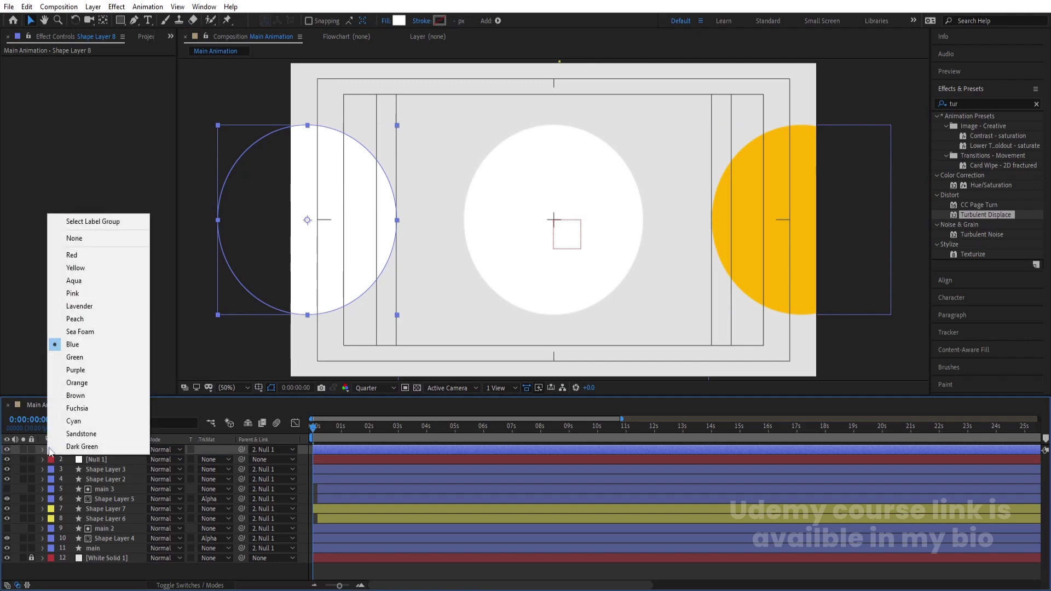
pyautogui.click(82, 306)
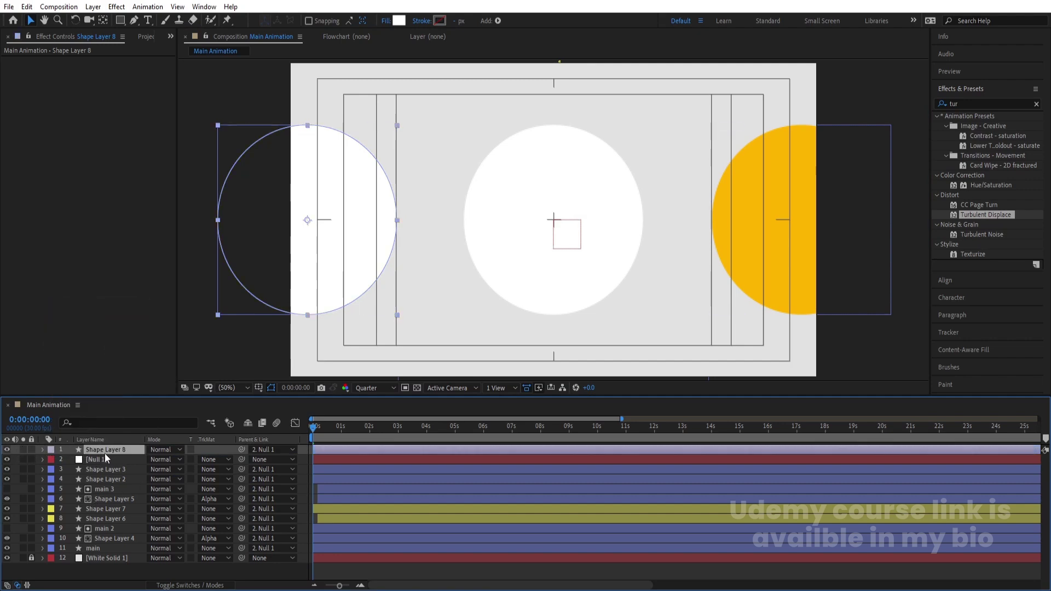
pyautogui.click(274, 450)
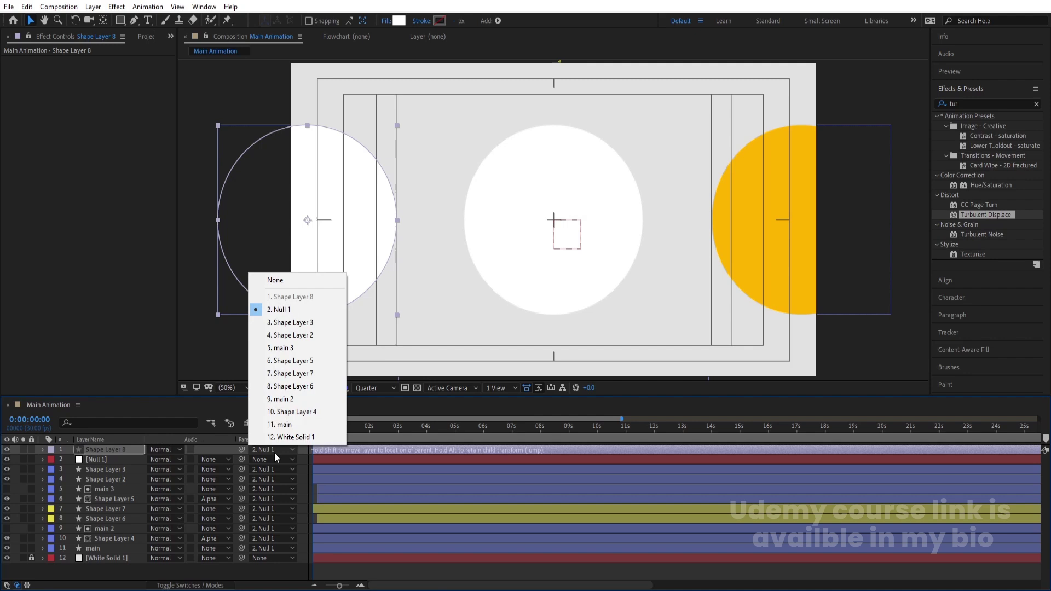
pyautogui.click(275, 280)
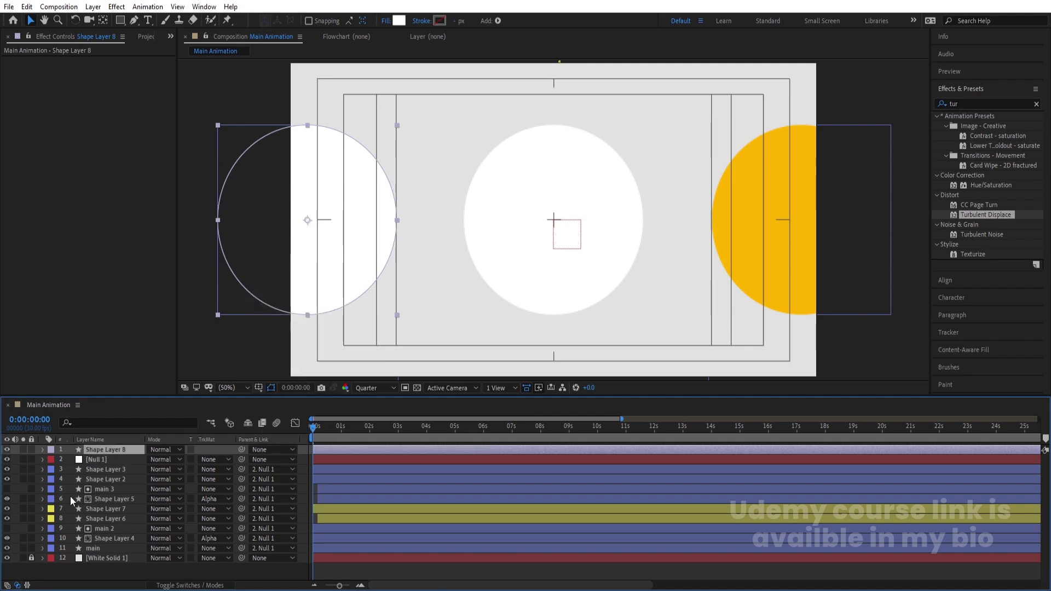
# Add a Position keyframe to Null 1 at 0:00:03:00, after the central circle has filled.
pyautogui.click(102, 462)
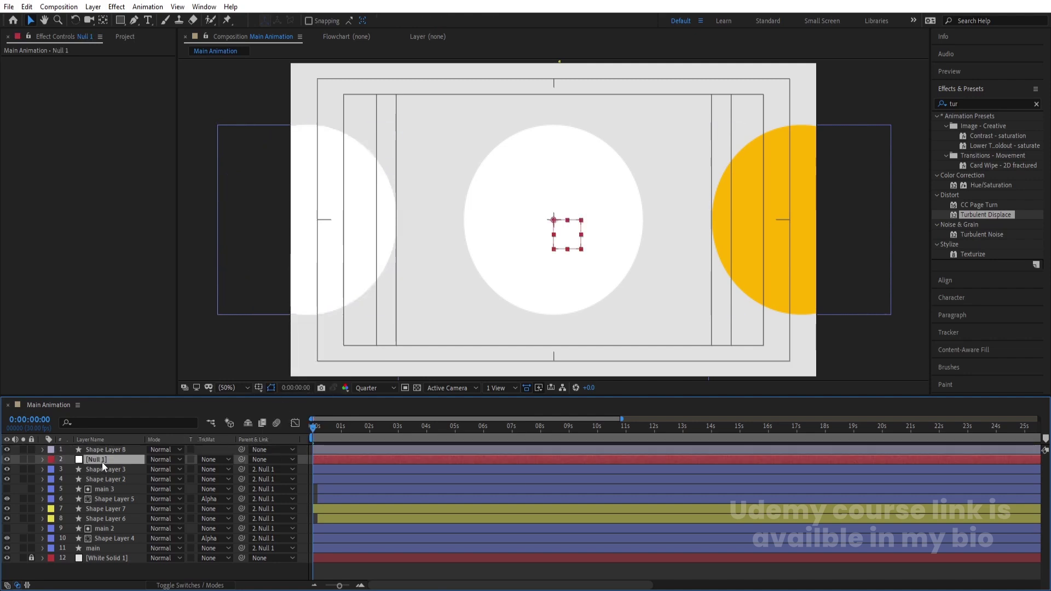
pyautogui.press('p')
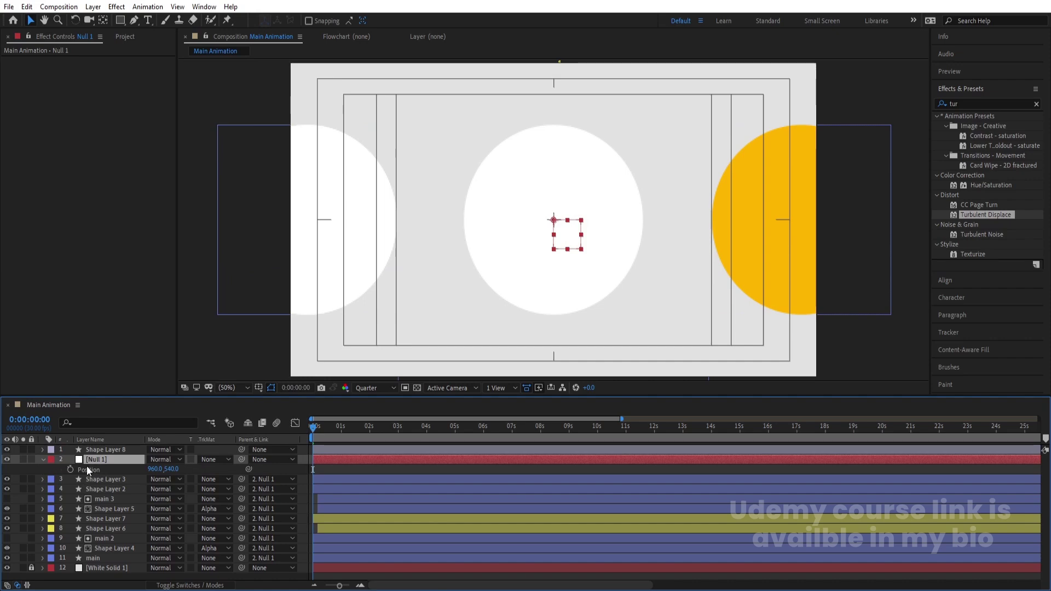
pyautogui.press('space')
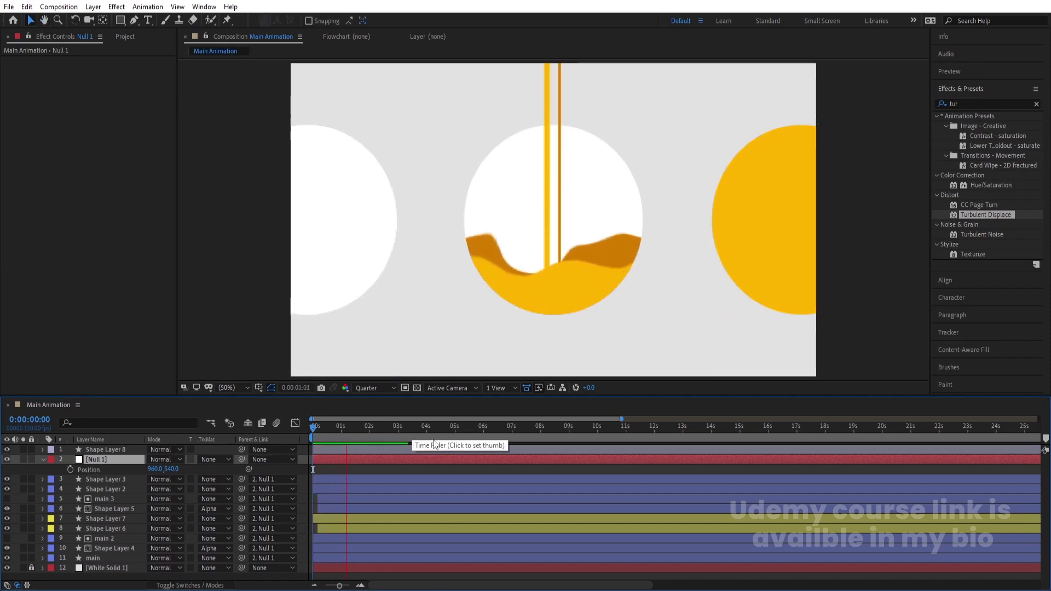
pyautogui.press('space')
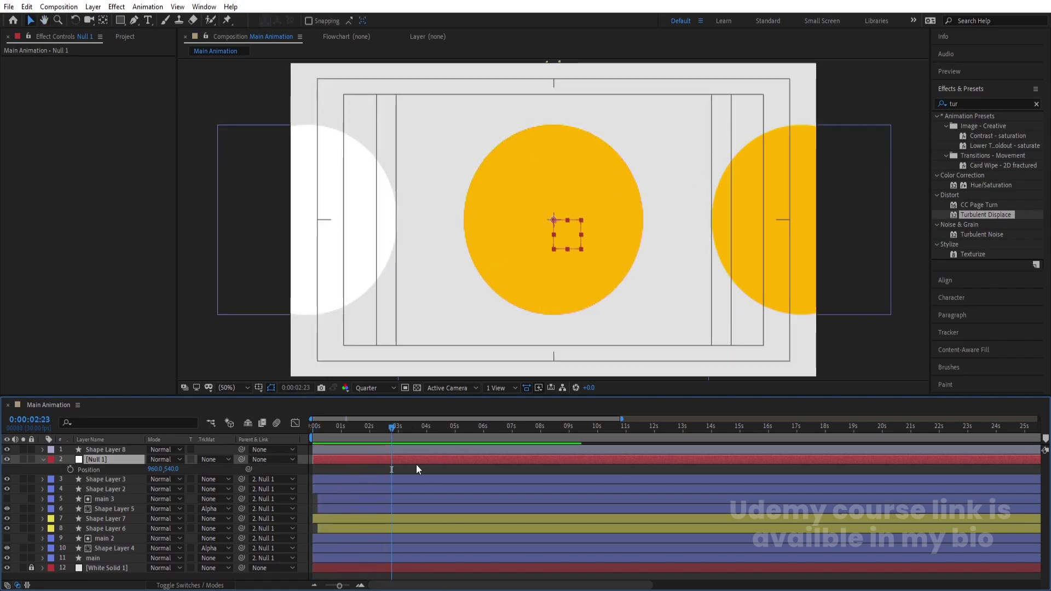
pyautogui.press('=')
pyautogui.click(403, 429)
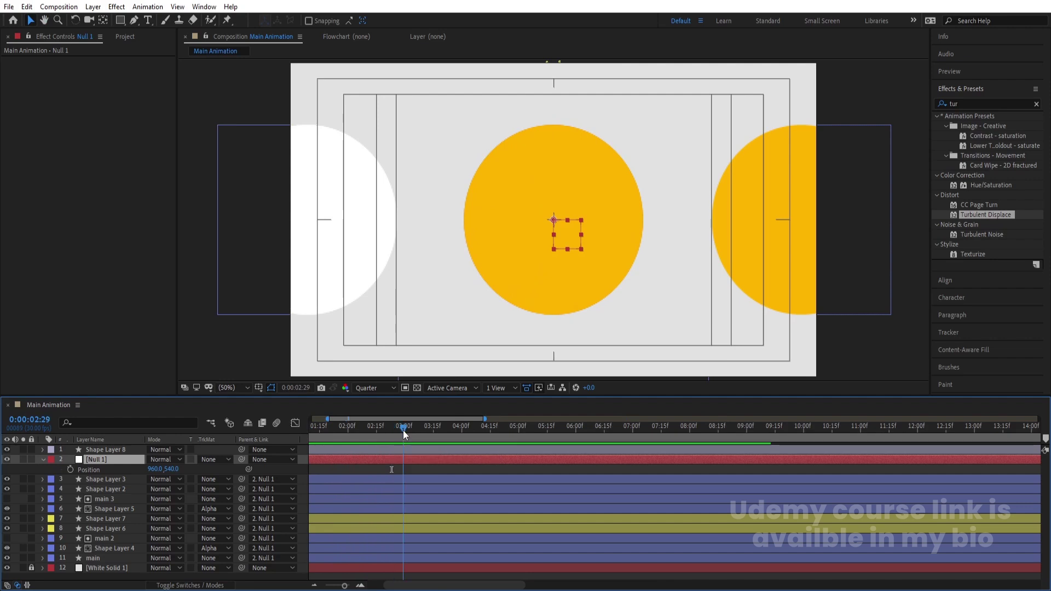
pyautogui.press('=')
pyautogui.press('pagedown')
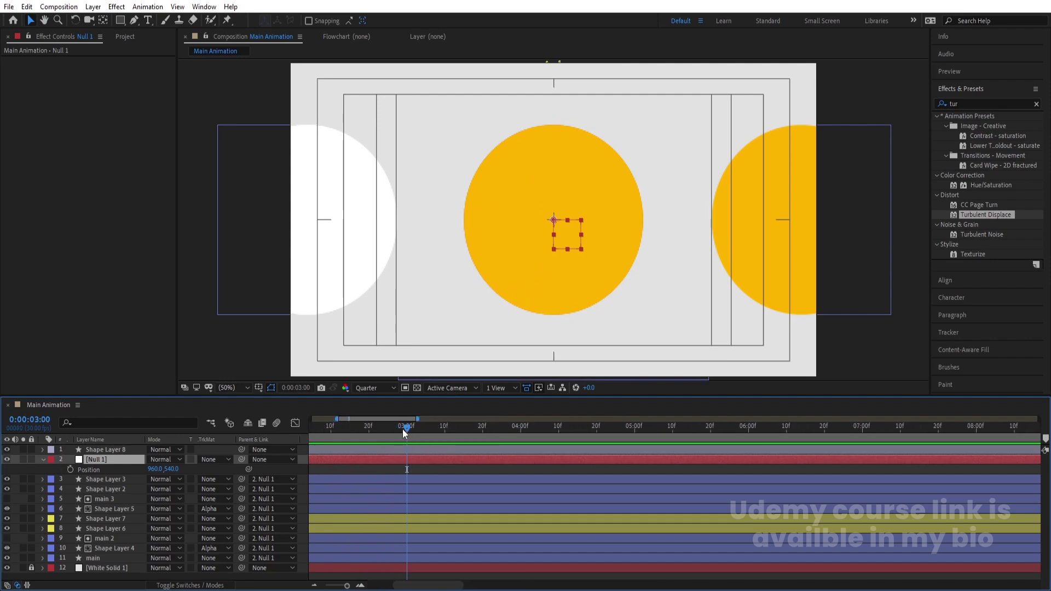
pyautogui.click(71, 469)
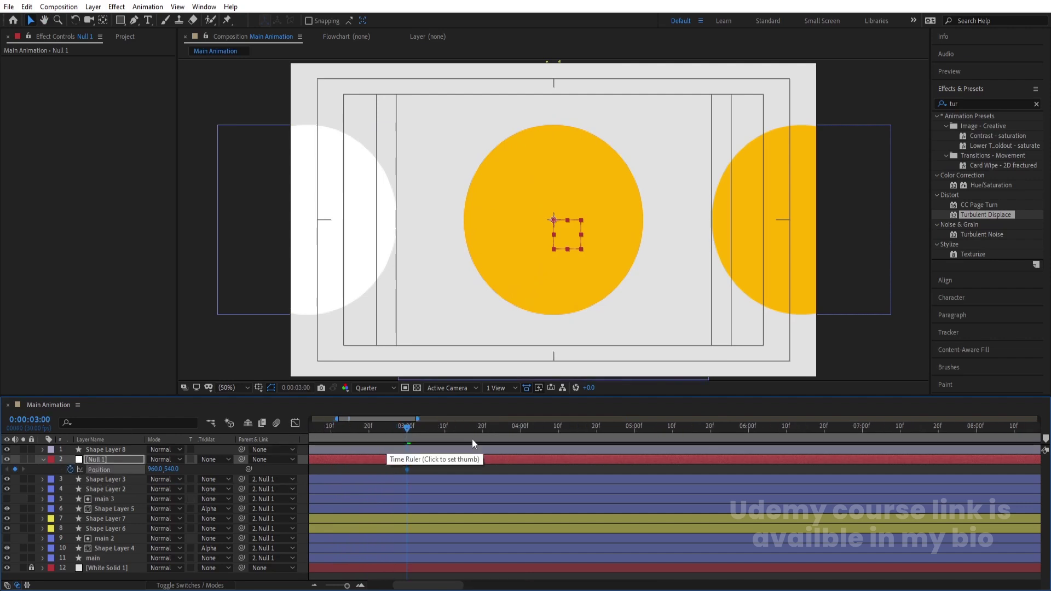
# At 0:00:04:00, nudge the right yellow circle, Shape Layer 3, slightly left to align its edge with the vertical guide.
pyautogui.click(520, 430)
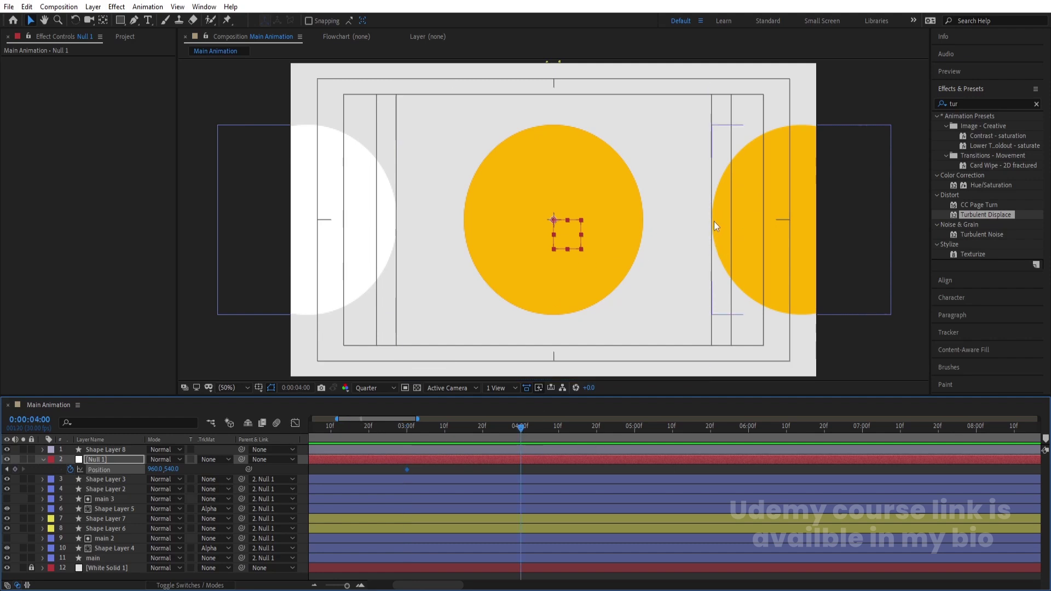
pyautogui.press('.')
pyautogui.press('.')
pyautogui.press('.')
pyautogui.press('.')
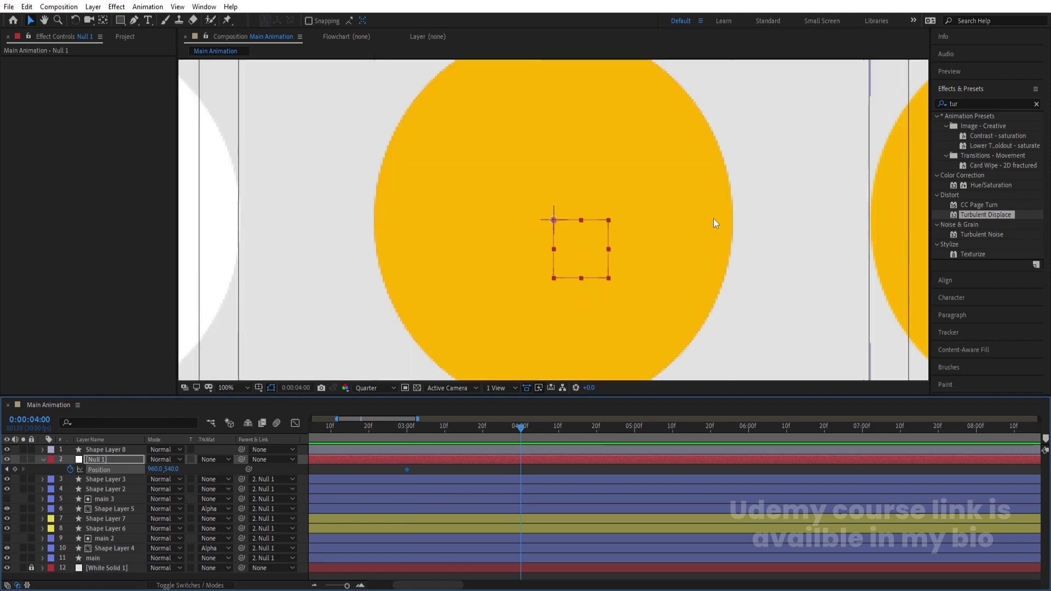
pyautogui.moveTo(714, 218); pyautogui.dragTo(247, 236)
pyautogui.press('v')
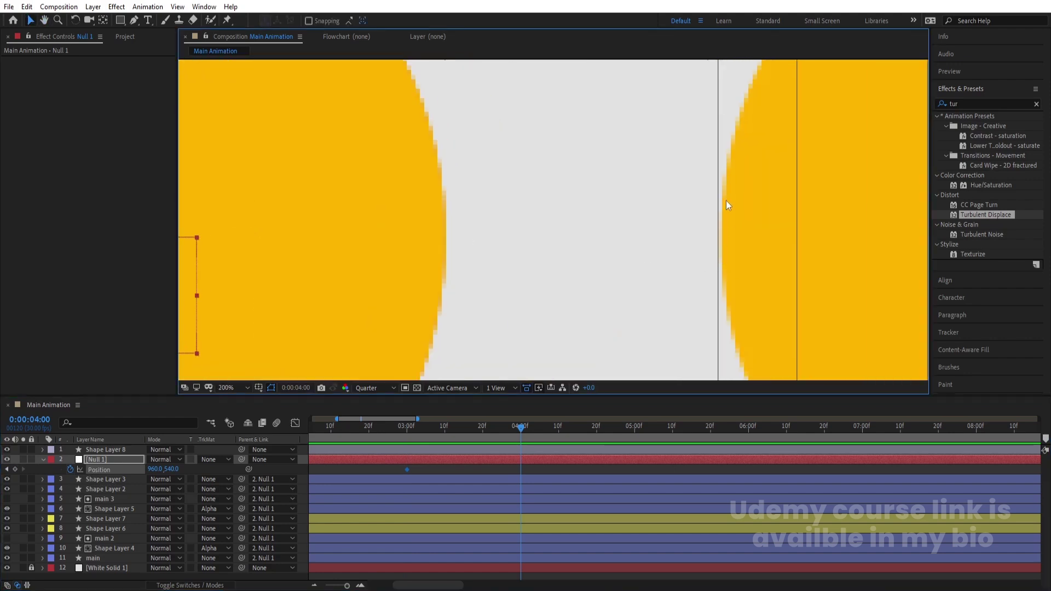
pyautogui.click(838, 227)
pyautogui.press('Left')
pyautogui.press('Left')
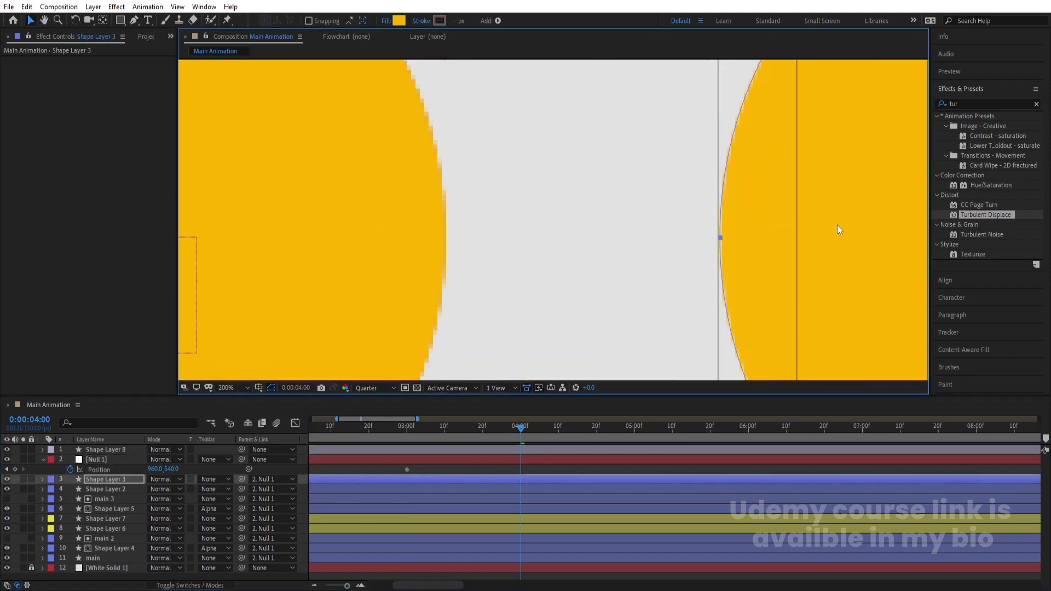
pyautogui.press('-')
pyautogui.press('-')
pyautogui.press('-')
pyautogui.press('-')
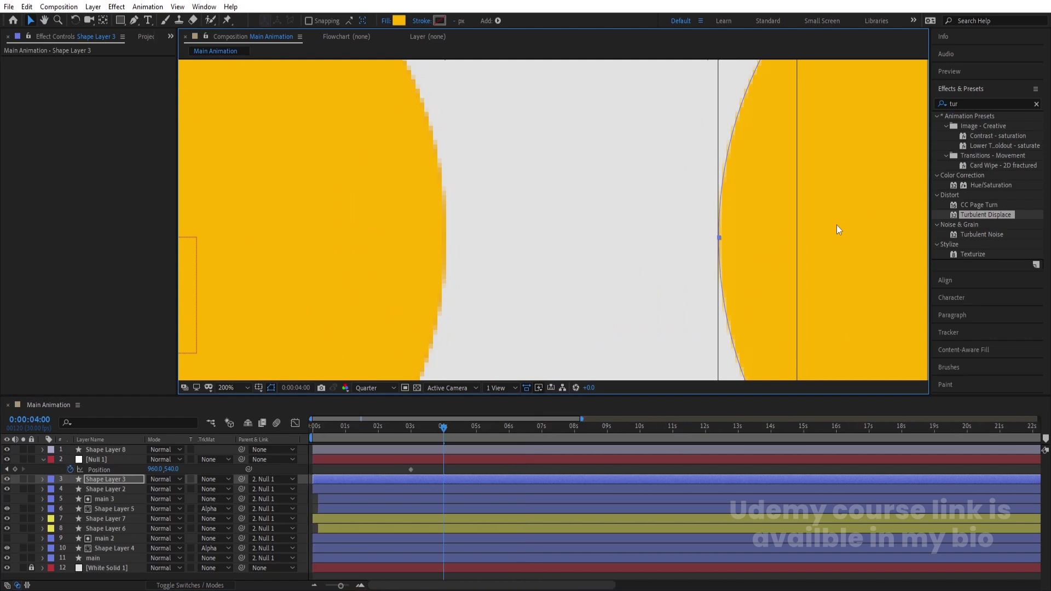
pyautogui.click(248, 388)
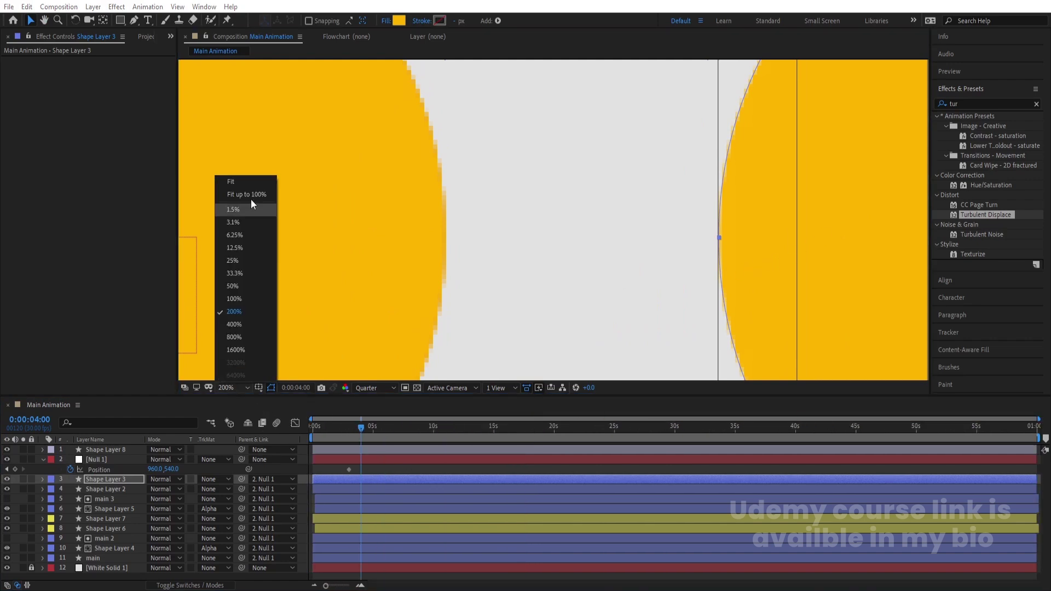
pyautogui.click(251, 199)
# Nudge both overlapping left white circles, Shape Layer 8 and Shape Layer 2, left together until their right edge meets the vertical guide.
pyautogui.click(340, 212)
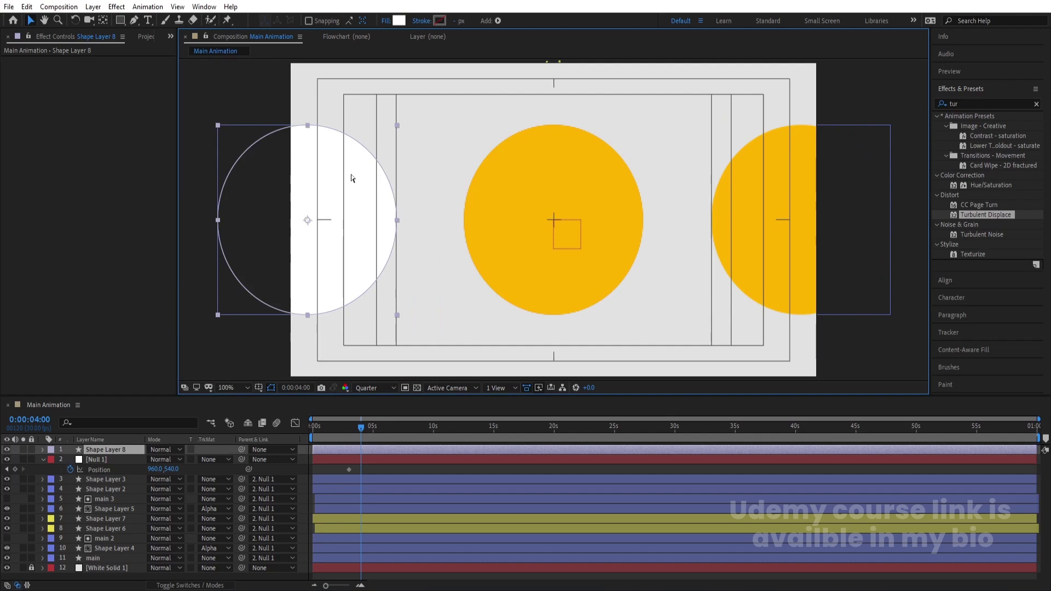
pyautogui.press('.')
pyautogui.press('.')
pyautogui.moveTo(351, 177); pyautogui.dragTo(838, 204)
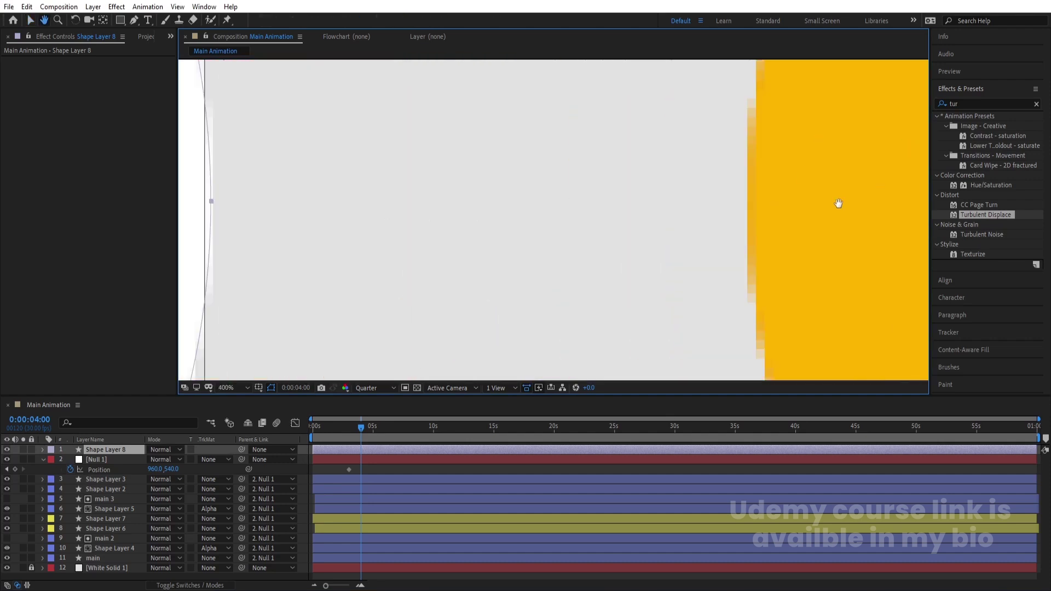
pyautogui.moveTo(288, 230); pyautogui.dragTo(469, 234)
pyautogui.moveTo(372, 263); pyautogui.dragTo(415, 269)
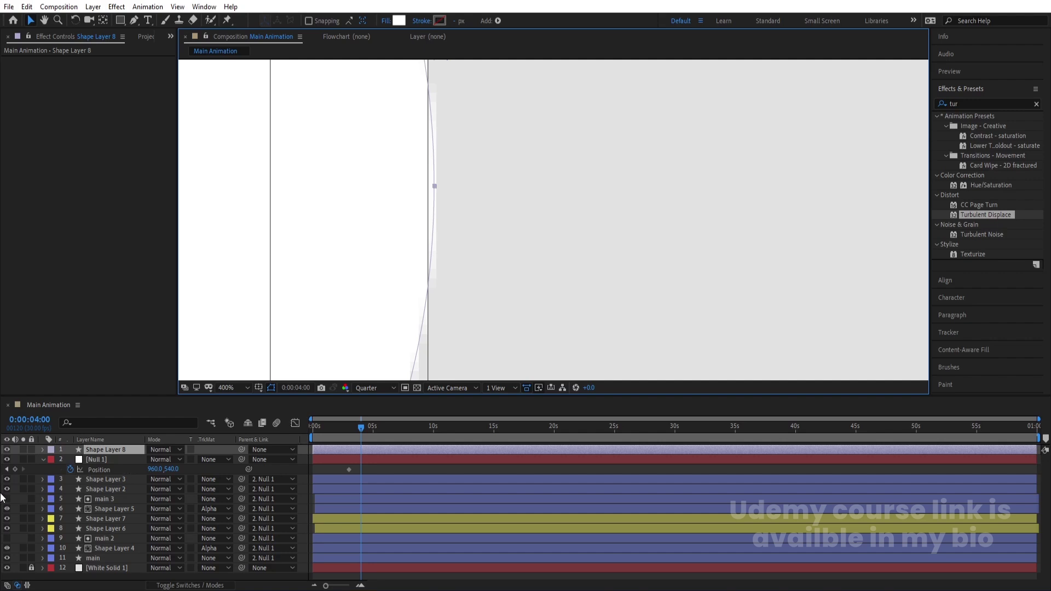
pyautogui.click(7, 449)
pyautogui.click(296, 195)
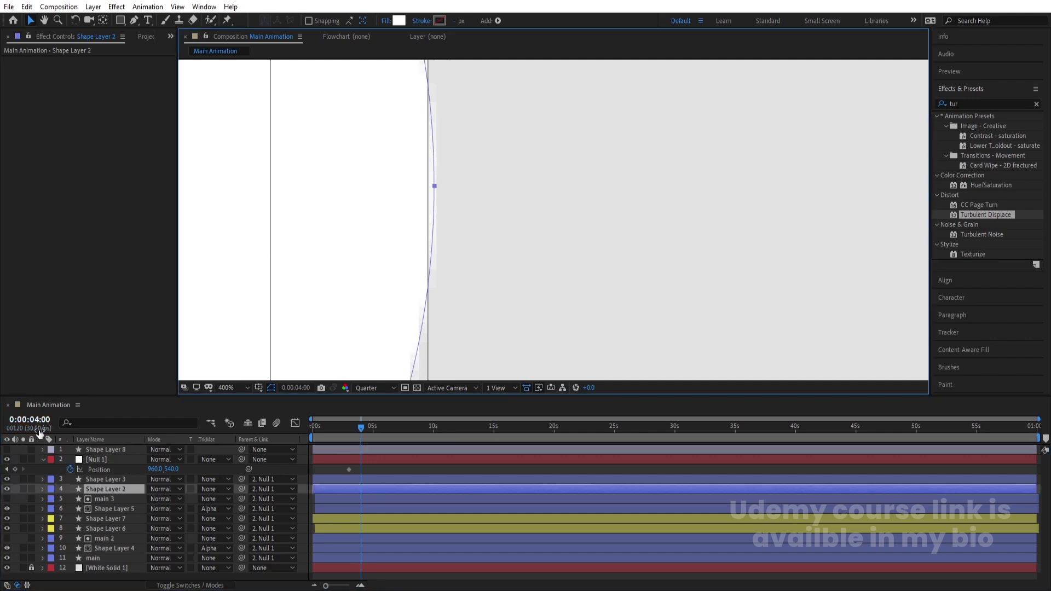
pyautogui.keyDown('ctrl'); pyautogui.click(110, 450); pyautogui.keyUp('ctrl')
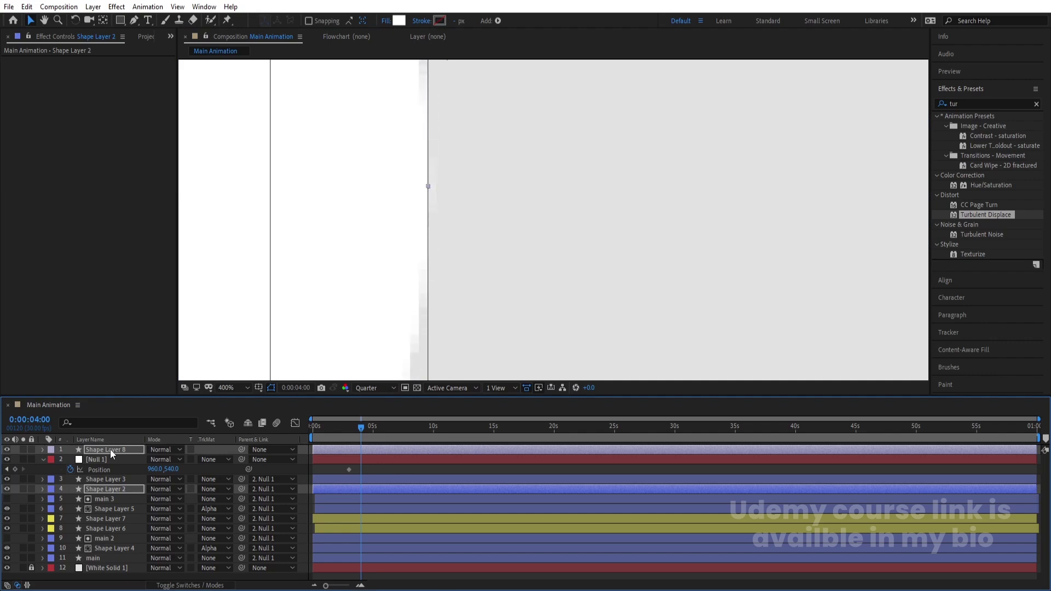
pyautogui.click(246, 387)
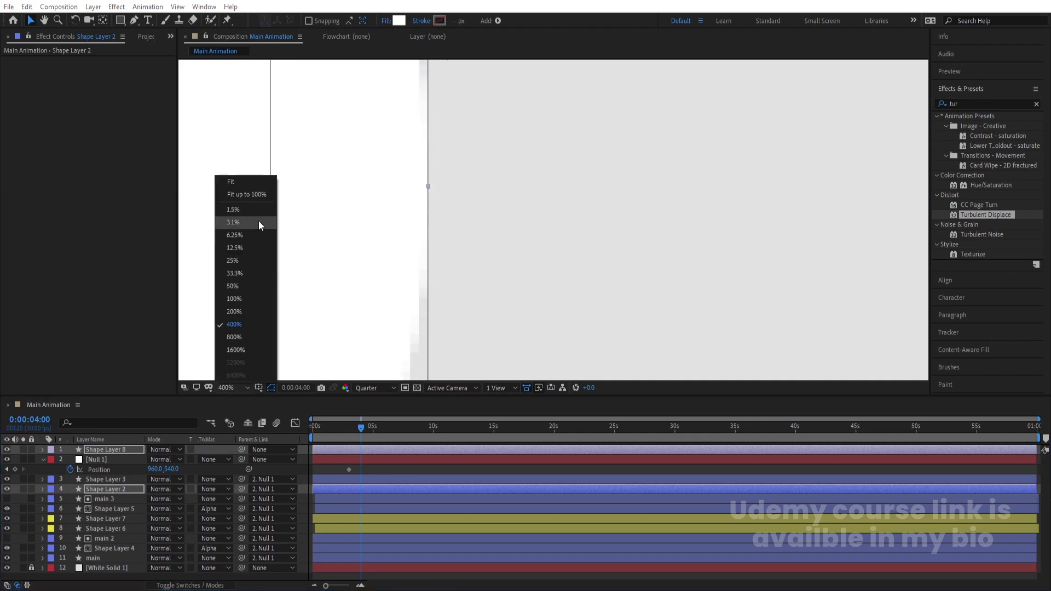
pyautogui.click(244, 184)
# At 0:00:04:00, set Null 1's Position to 1865, 540 so the filled circle moves onto the right circle's place.
pyautogui.click(364, 460)
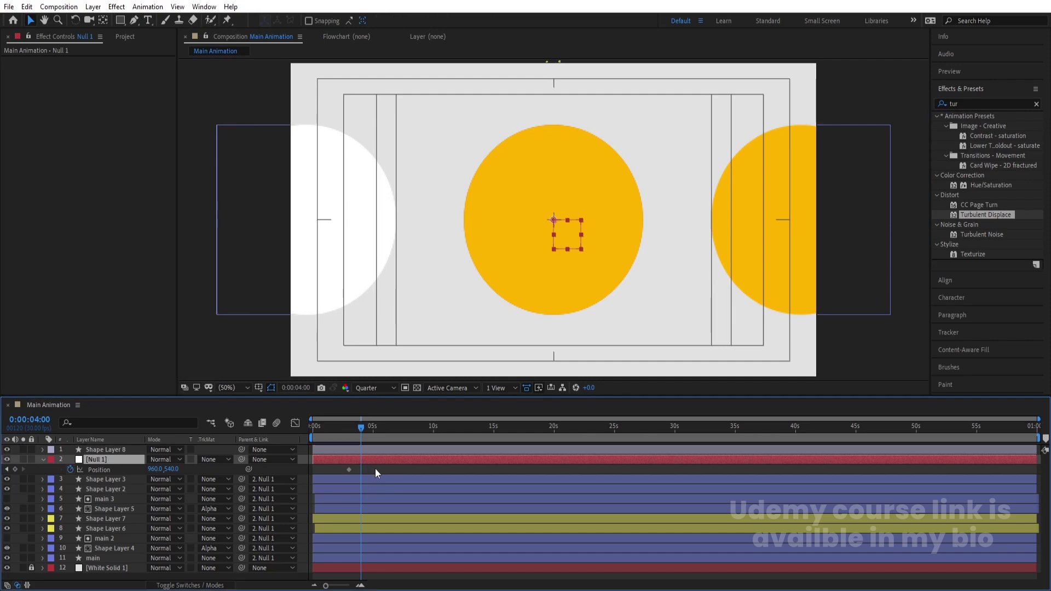
pyautogui.click(375, 472)
pyautogui.click(363, 460)
pyautogui.moveTo(154, 475); pyautogui.dragTo(571, 356)
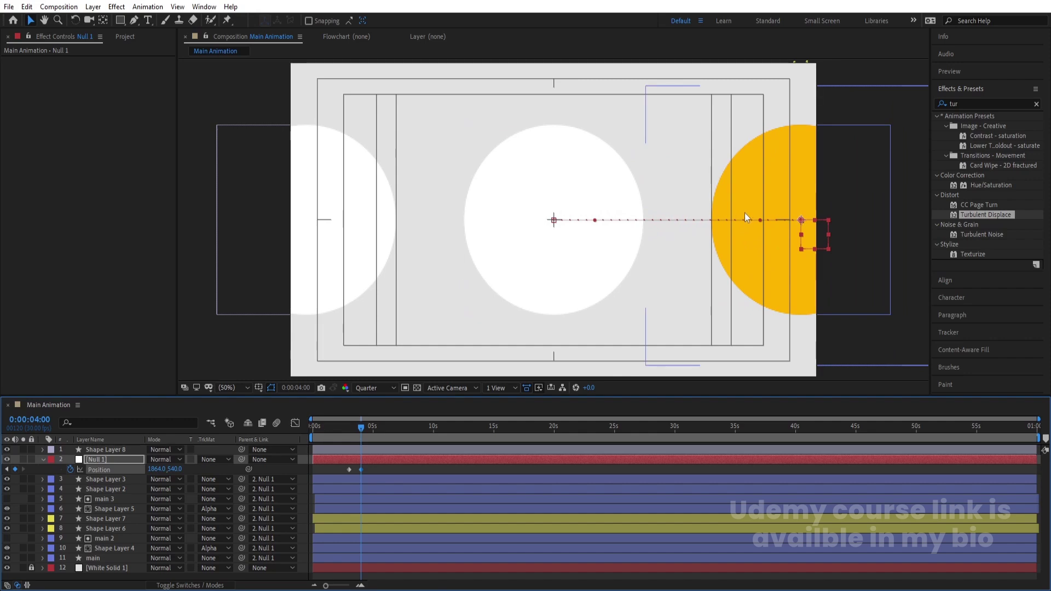
pyautogui.press('.')
pyautogui.press('.')
pyautogui.moveTo(741, 208); pyautogui.dragTo(284, 238)
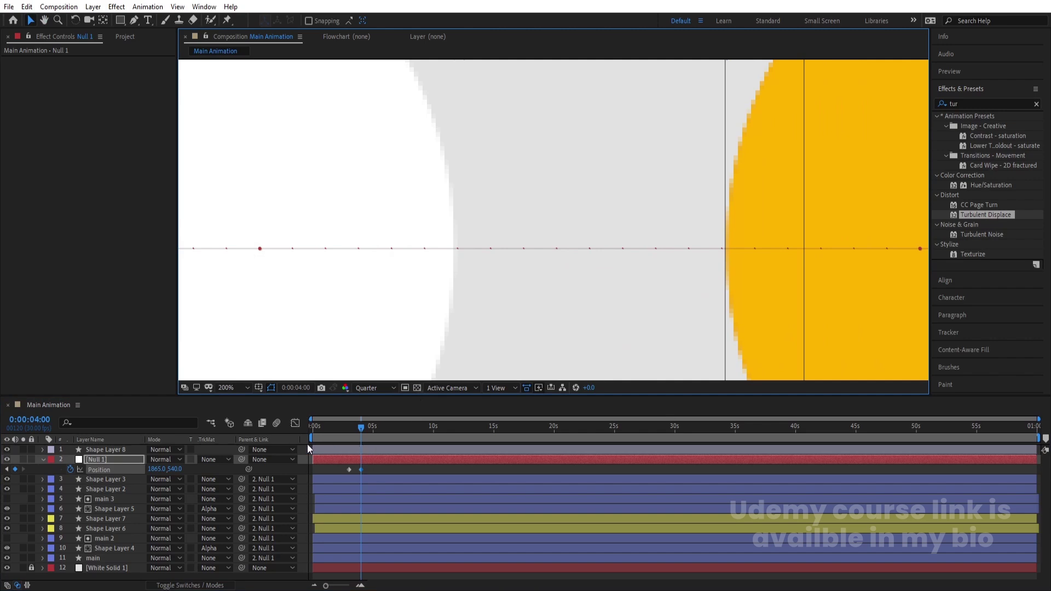
pyautogui.click(242, 389)
pyautogui.click(231, 183)
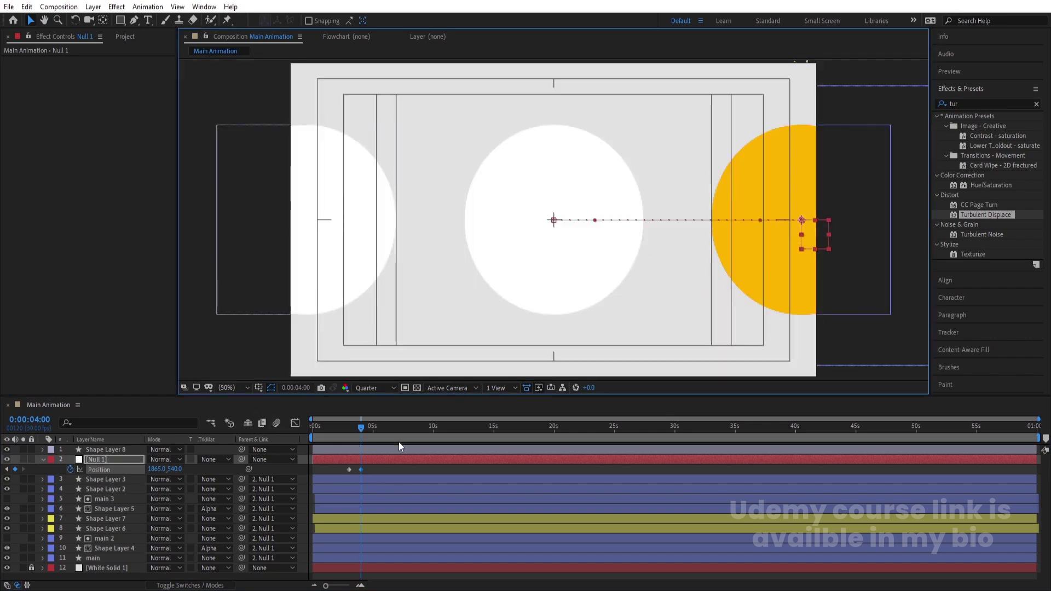
# Apply Easy Ease to both Null 1 Position keyframes and preview the slide from 0:00:03:00.
pyautogui.click(386, 474)
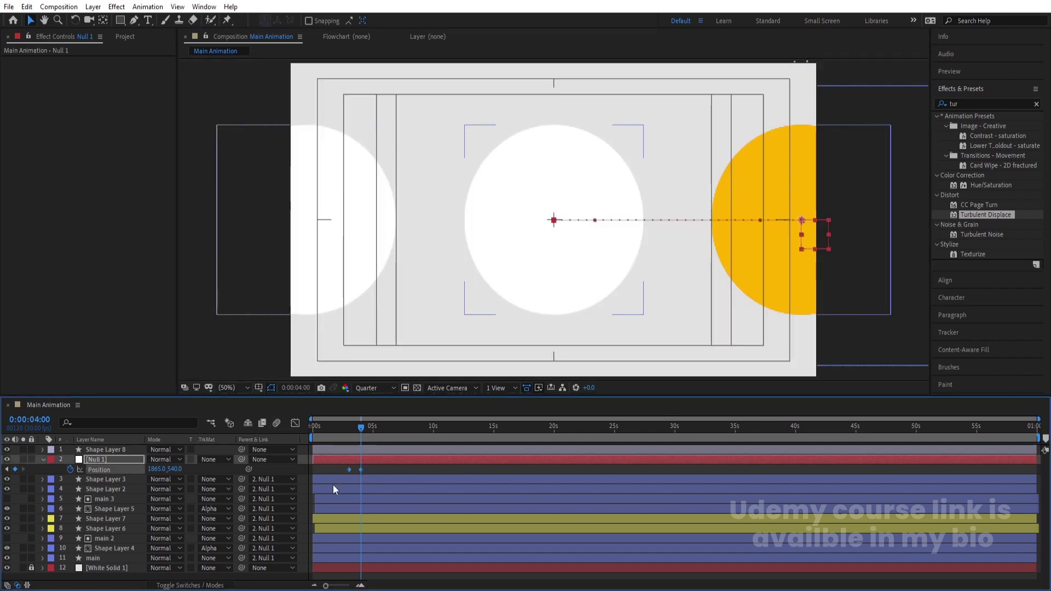
pyautogui.press('j')
pyautogui.press('=')
pyautogui.press('=')
pyautogui.press('F9')
pyautogui.hotkey('ctrl', 'shift', 'h')
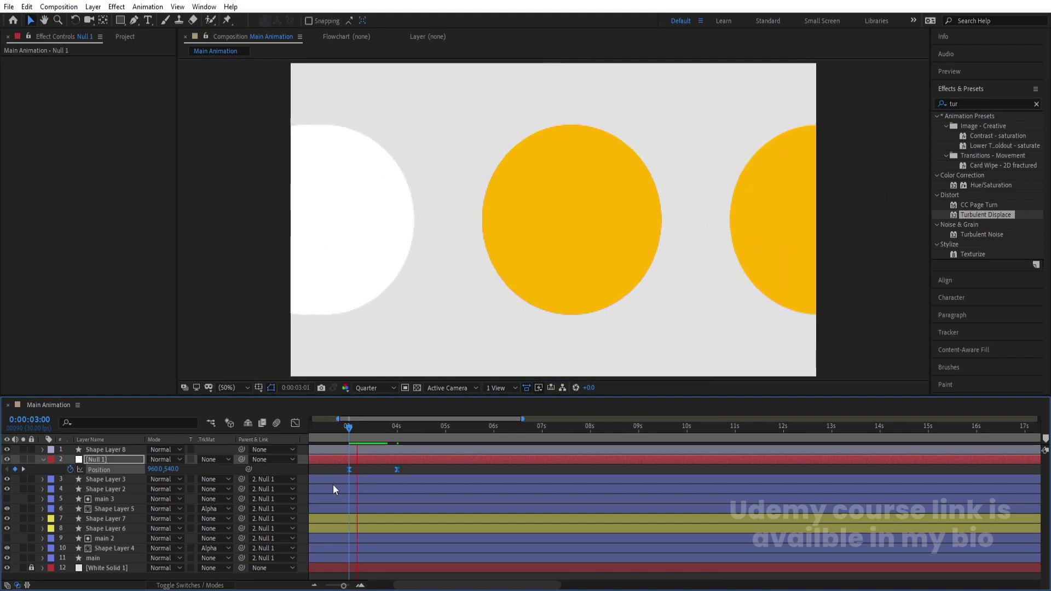
pyautogui.press('space')
pyautogui.press('space')
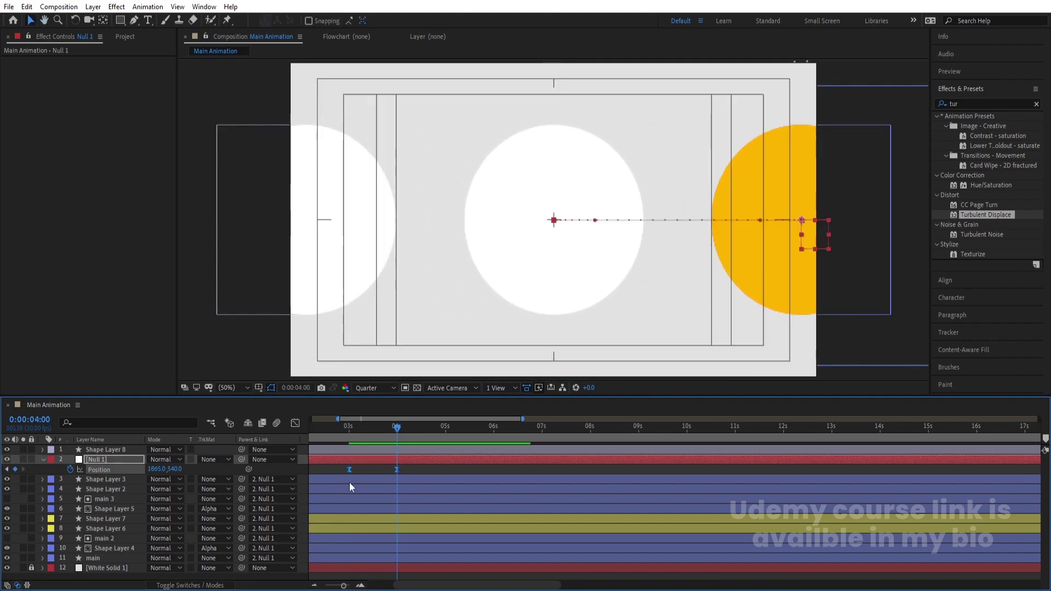
# Parent Shape Layer 8 to Null 1 at 0:00:04:00.
pyautogui.click(423, 467)
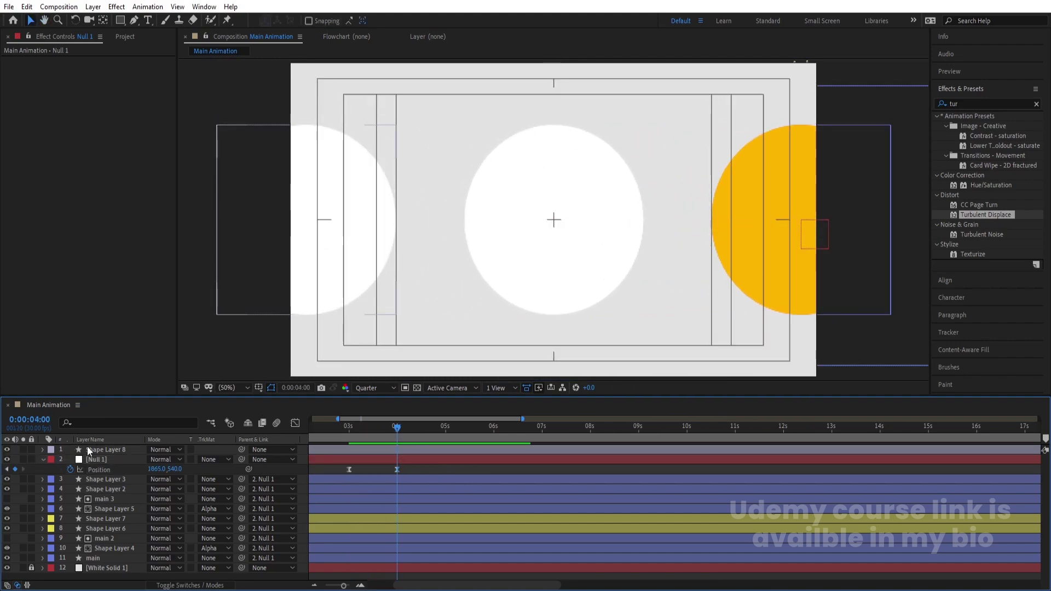
pyautogui.click(400, 449)
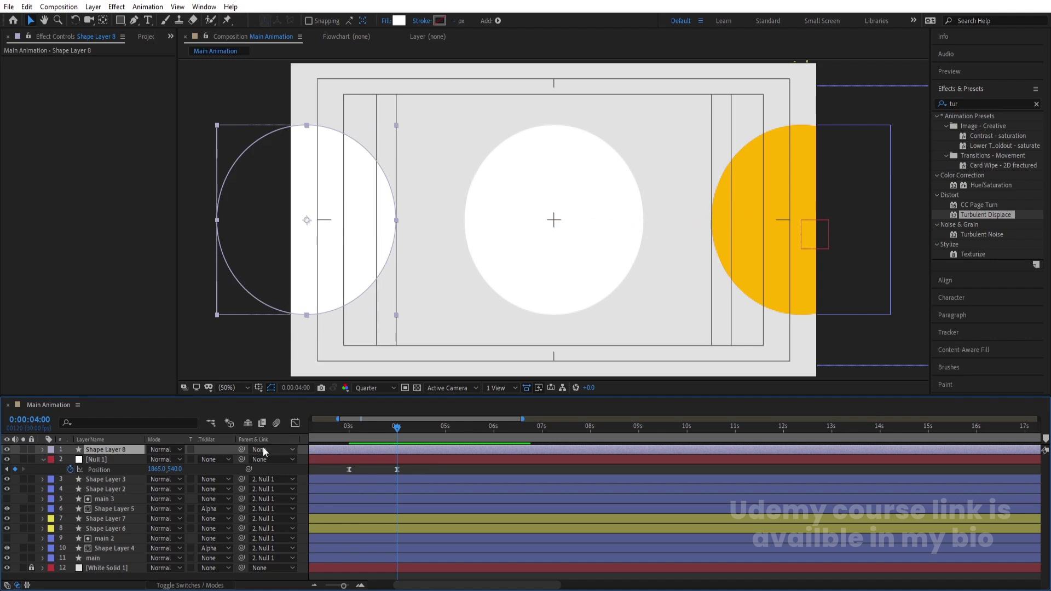
pyautogui.moveTo(241, 450); pyautogui.dragTo(117, 462)
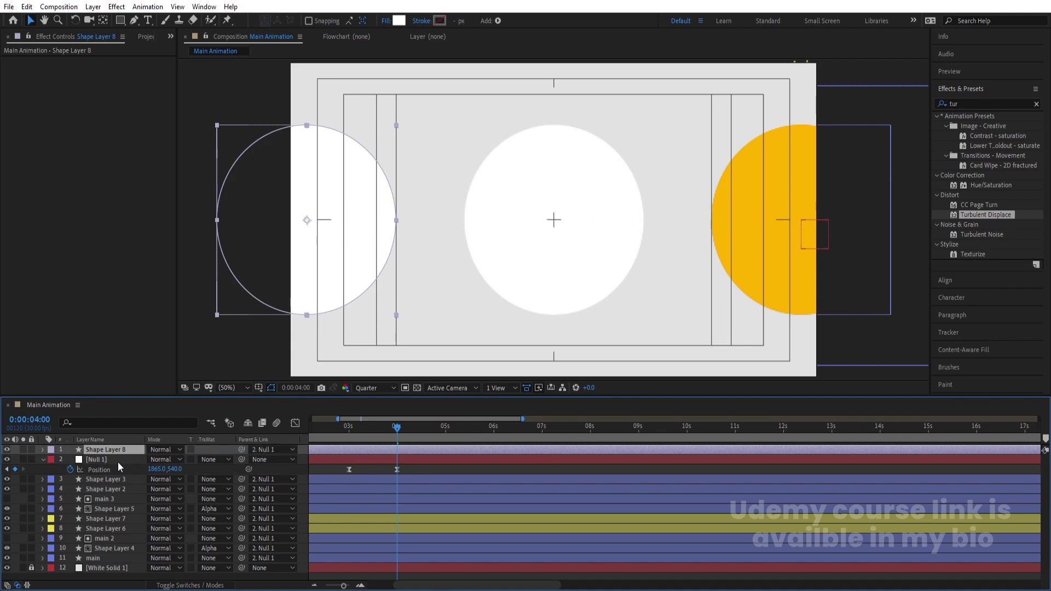
# Preview the loop with the work area ending at about 4 seconds, and set the preview resolution to Full.
pyautogui.press('space')
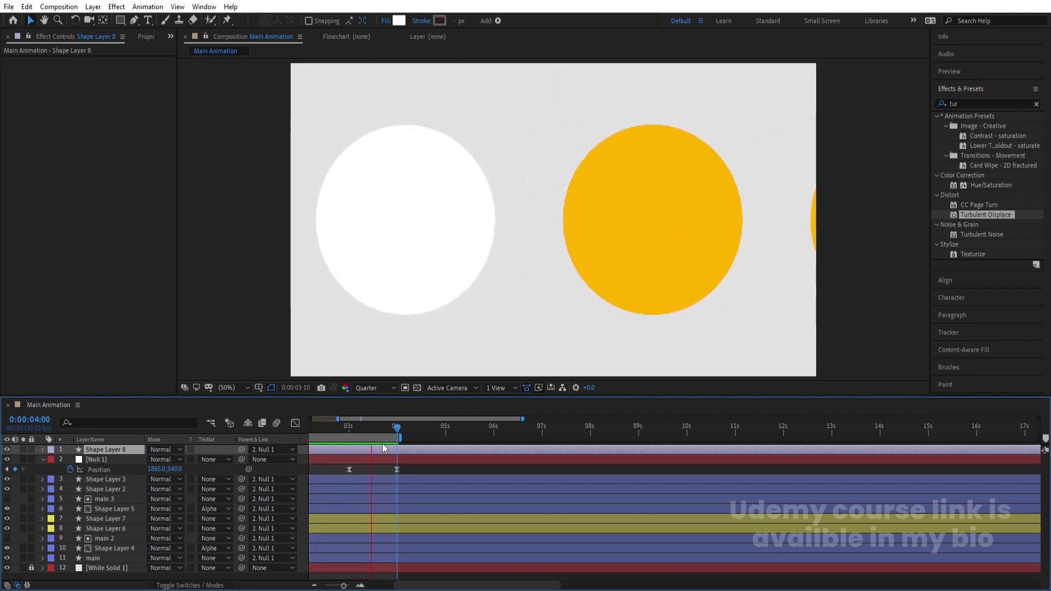
pyautogui.press('space')
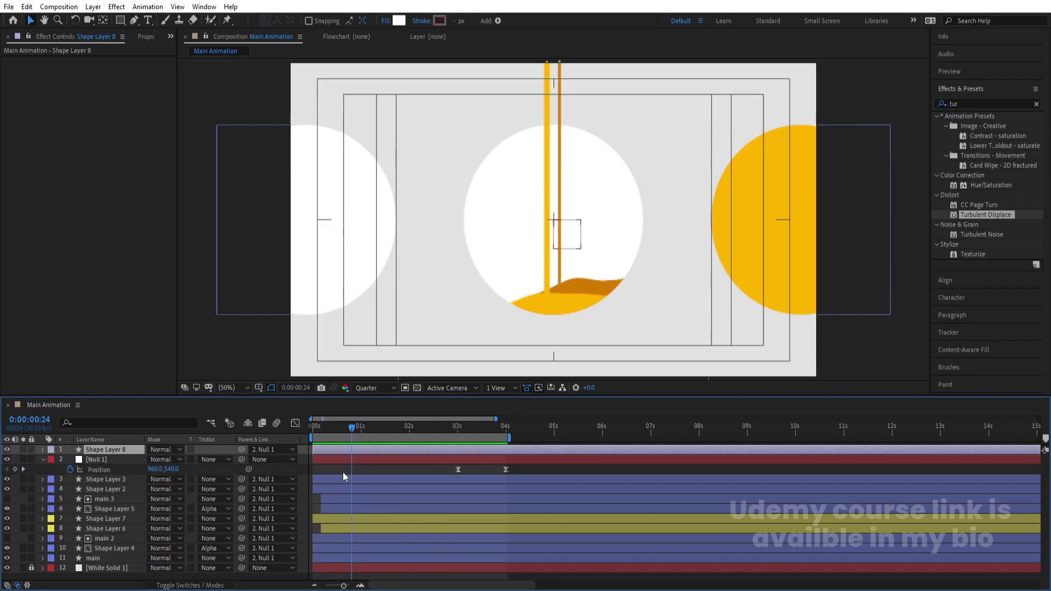
pyautogui.click(342, 472)
pyautogui.press('u')
pyautogui.click(372, 389)
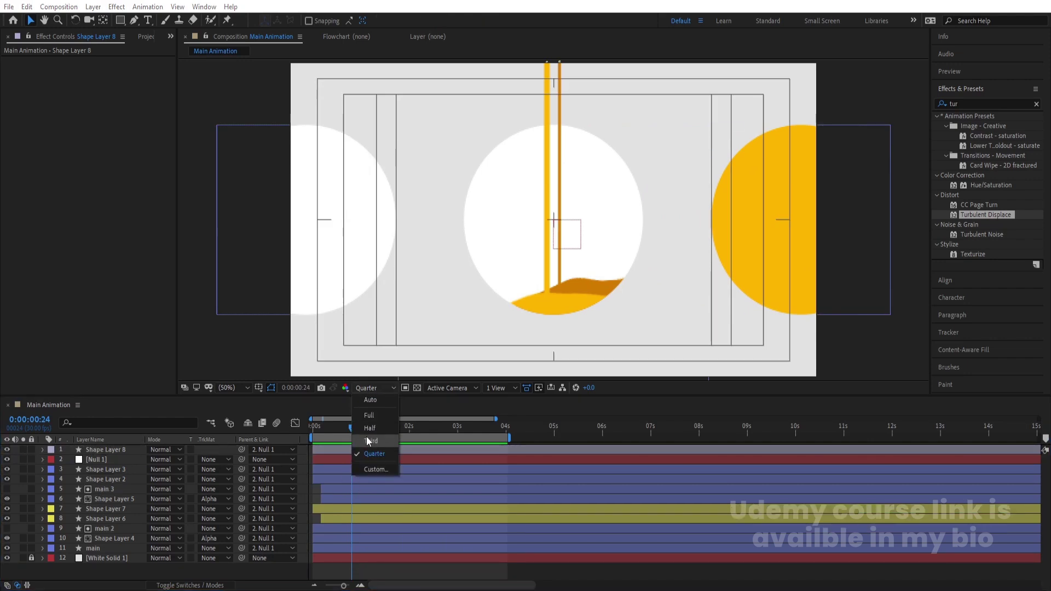
pyautogui.click(368, 419)
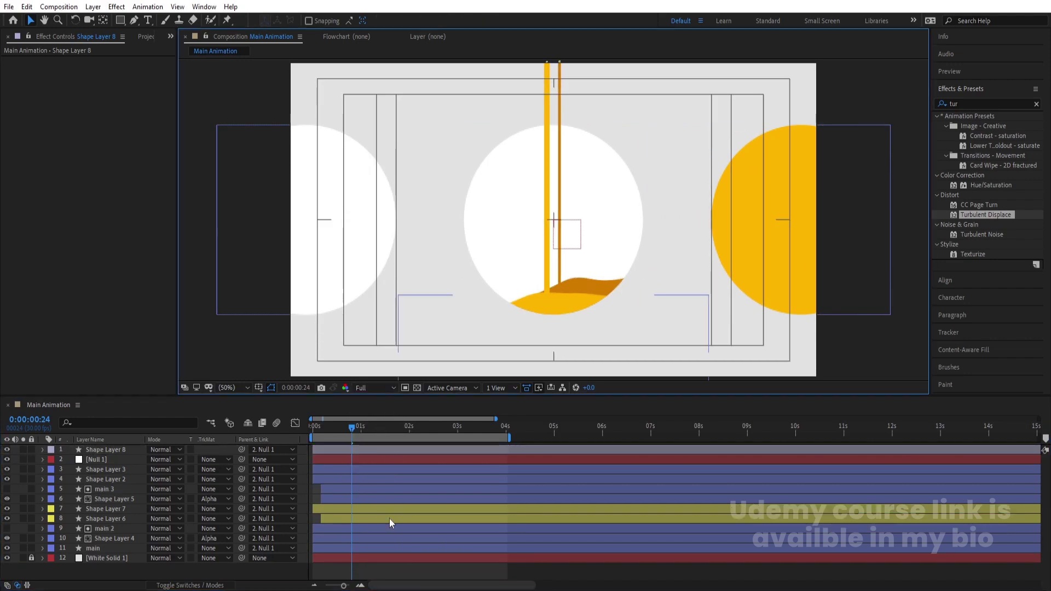
# Pre-compose all layers except the white background solid into a new composition named Animation.
pyautogui.click(101, 551)
pyautogui.keyDown('shift'); pyautogui.click(105, 450); pyautogui.keyUp('shift')
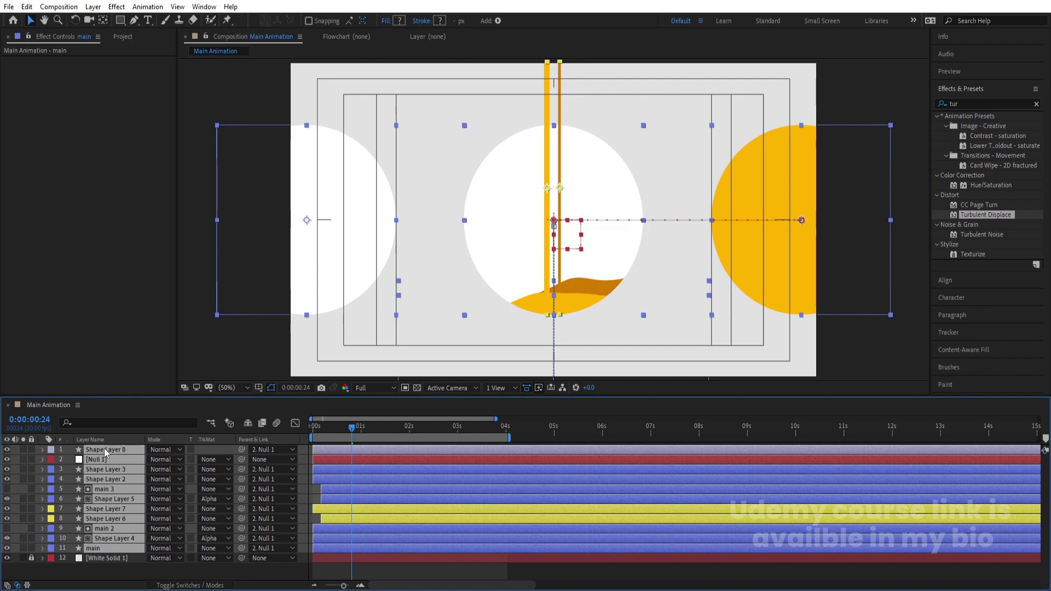
pyautogui.hotkey('ctrl', 'shift', 'c')
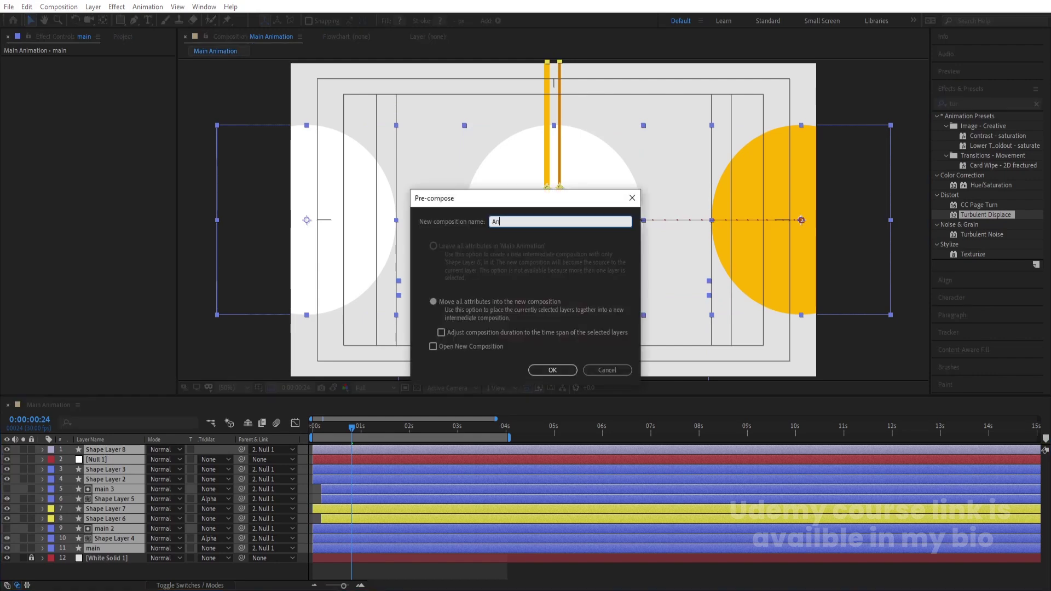
pyautogui.write('Animation')
pyautogui.press('Return')
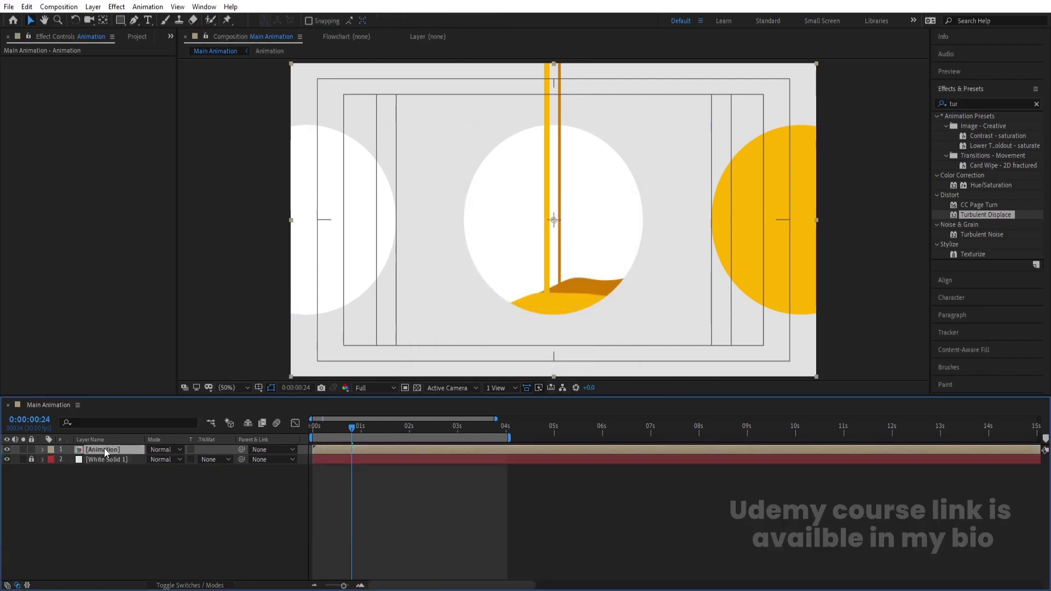
# Duplicate the Animation layer and flip the upper copy vertically with its Scale.
pyautogui.hotkey('ctrl', 'd')
pyautogui.press('s')
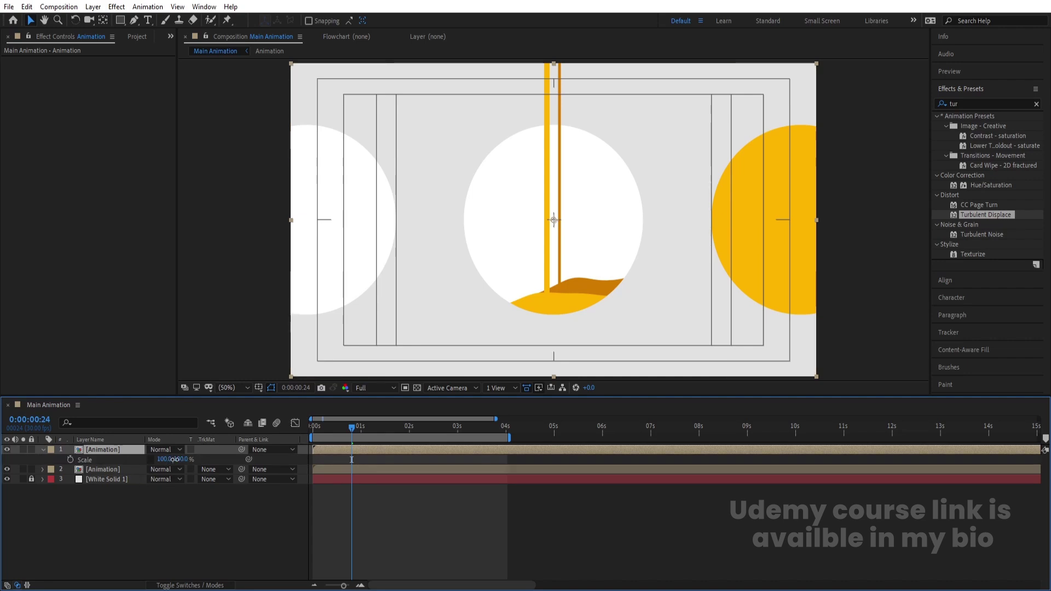
pyautogui.click(176, 459)
pyautogui.press('Return')
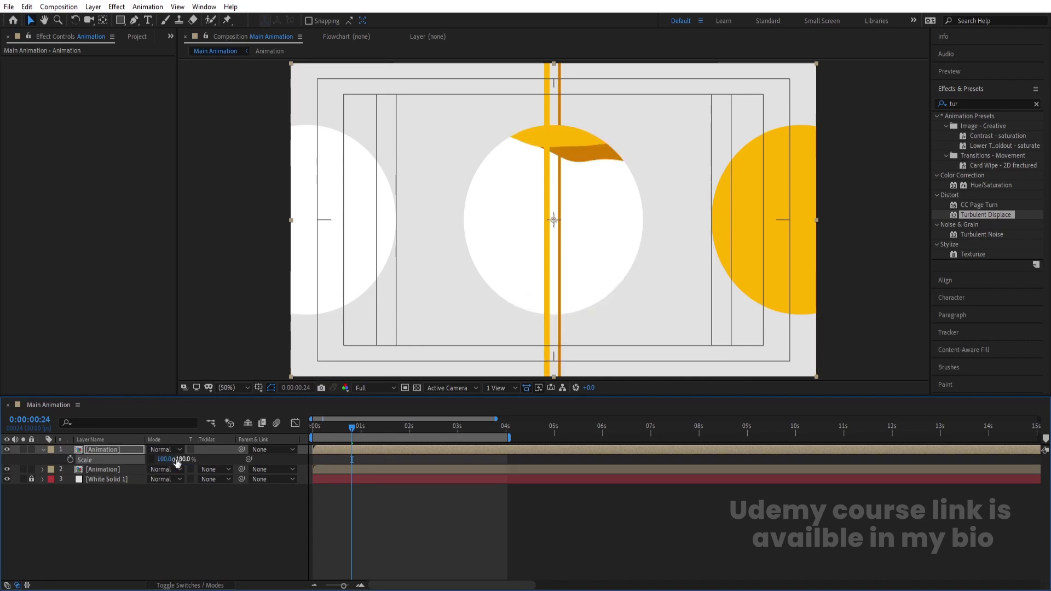
# Set the flipped Animation copy's Position to 960, 1194 and its Opacity to 34% so it reads as a reflection.
pyautogui.press('p')
pyautogui.moveTo(172, 459); pyautogui.dragTo(496, 497)
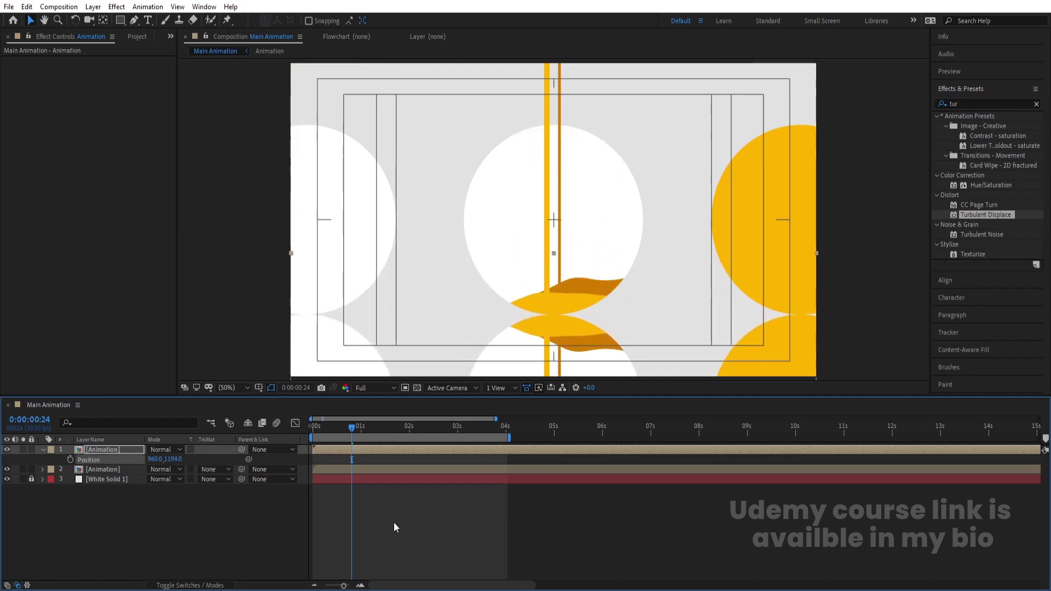
pyautogui.press('t')
pyautogui.moveTo(162, 462); pyautogui.dragTo(122, 464)
pyautogui.press('space')
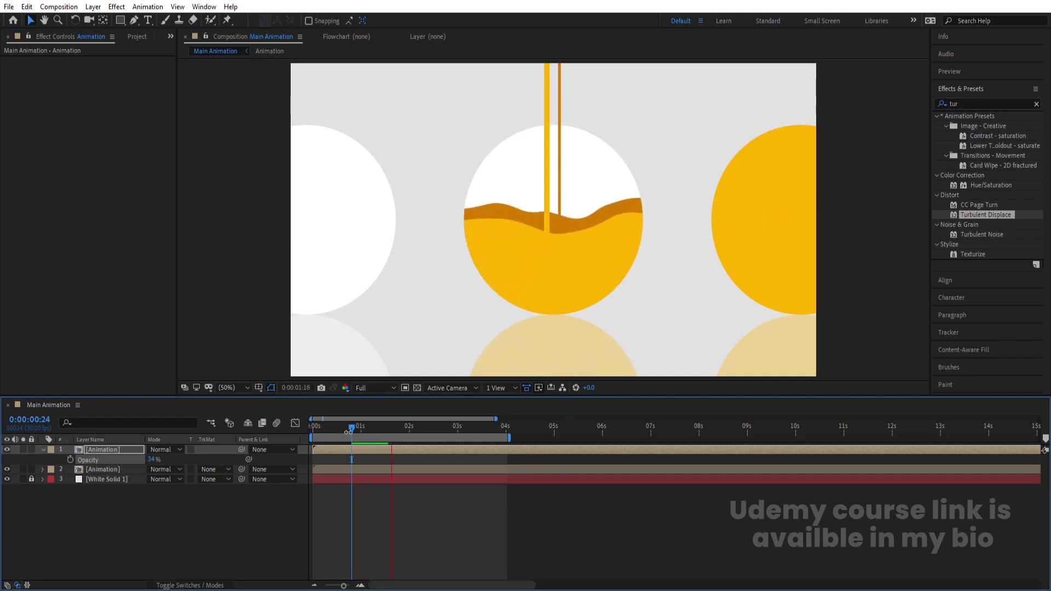
pyautogui.press('space')
# Unlock White Solid 1 and apply the Gradient Ramp effect to it at the start of the timeline.
pyautogui.press('Home')
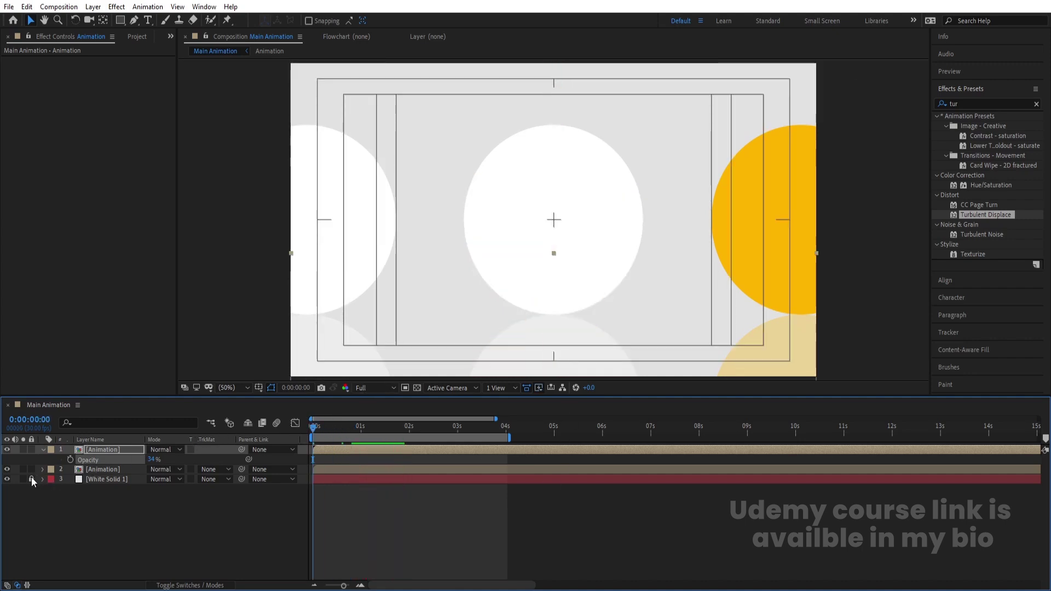
pyautogui.click(31, 479)
pyautogui.click(96, 480)
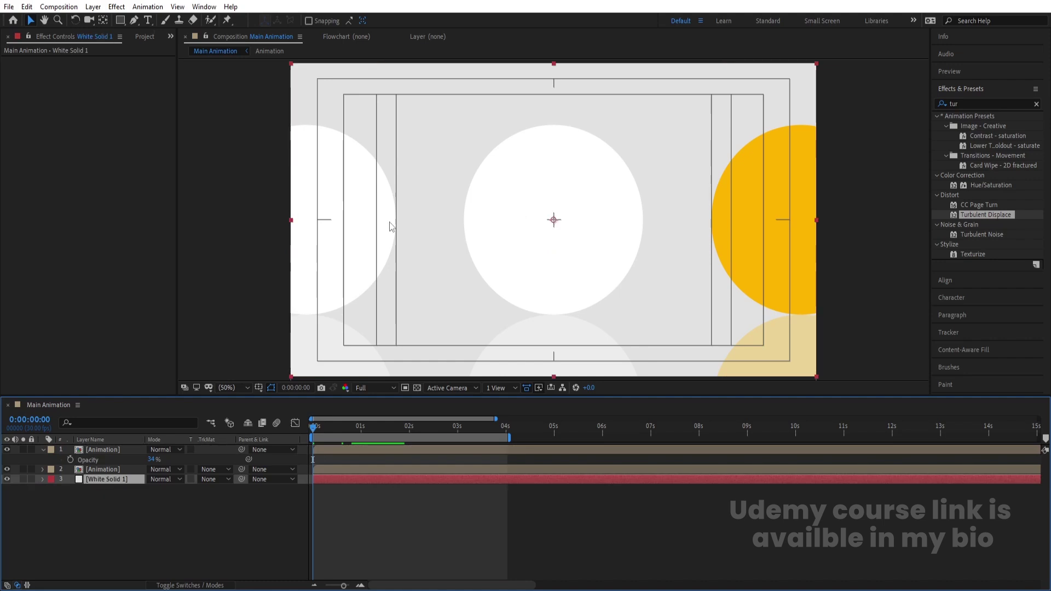
pyautogui.doubleClick(966, 104)
pyautogui.write('ramp')
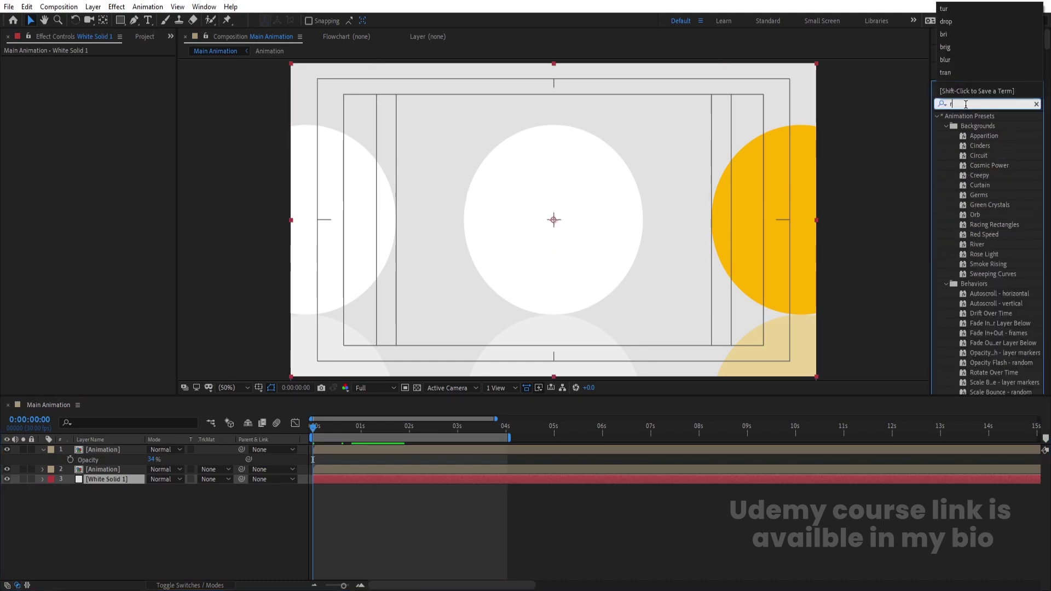
pyautogui.doubleClick(973, 130)
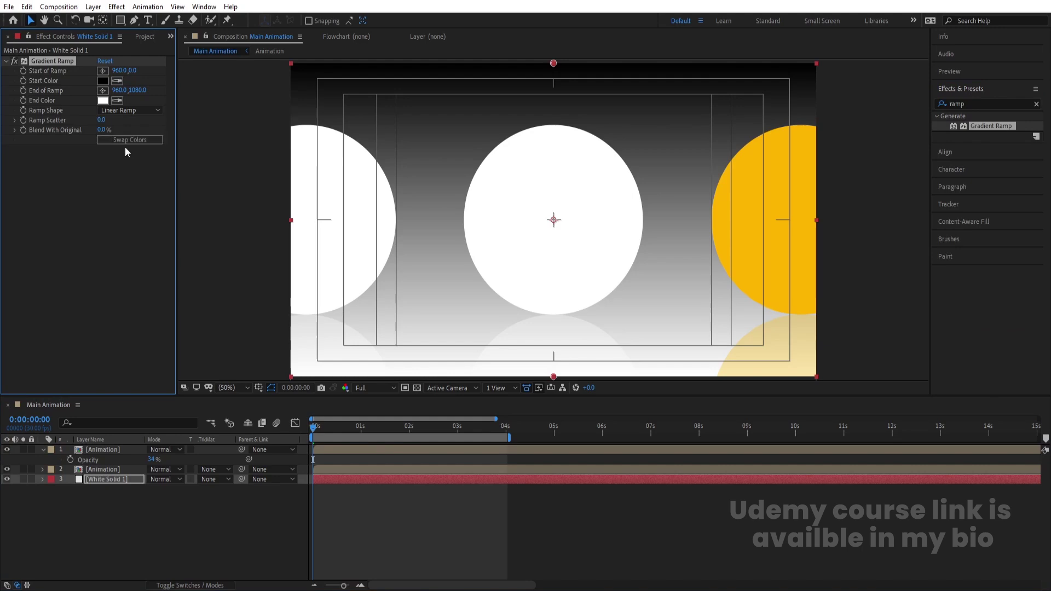
# Swap the Gradient Ramp colors and set the End Color to a light grey.
pyautogui.click(121, 143)
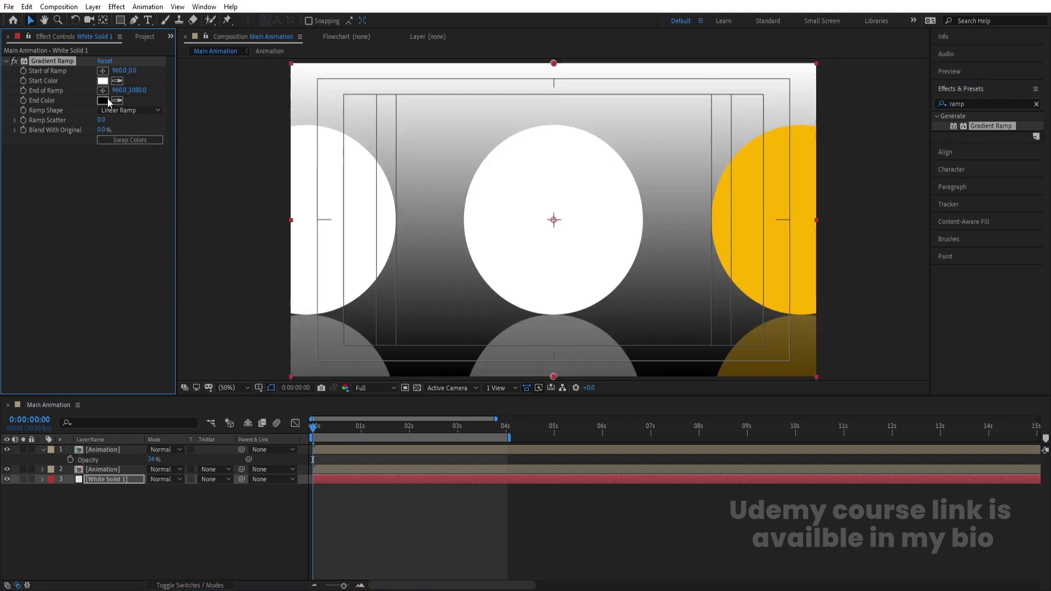
pyautogui.click(107, 99)
pyautogui.moveTo(194, 318); pyautogui.dragTo(132, 261)
pyautogui.press('Return')
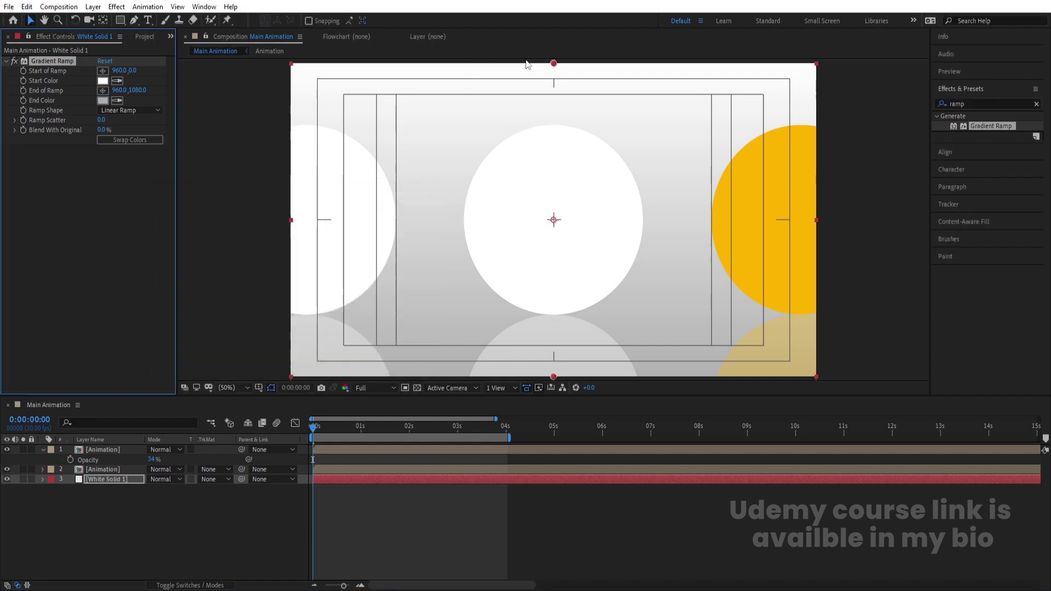
# Move the Start of Ramp down to 960, 724 and set the Start Color to E4E4E4.
pyautogui.moveTo(554, 64); pyautogui.dragTo(571, 283)
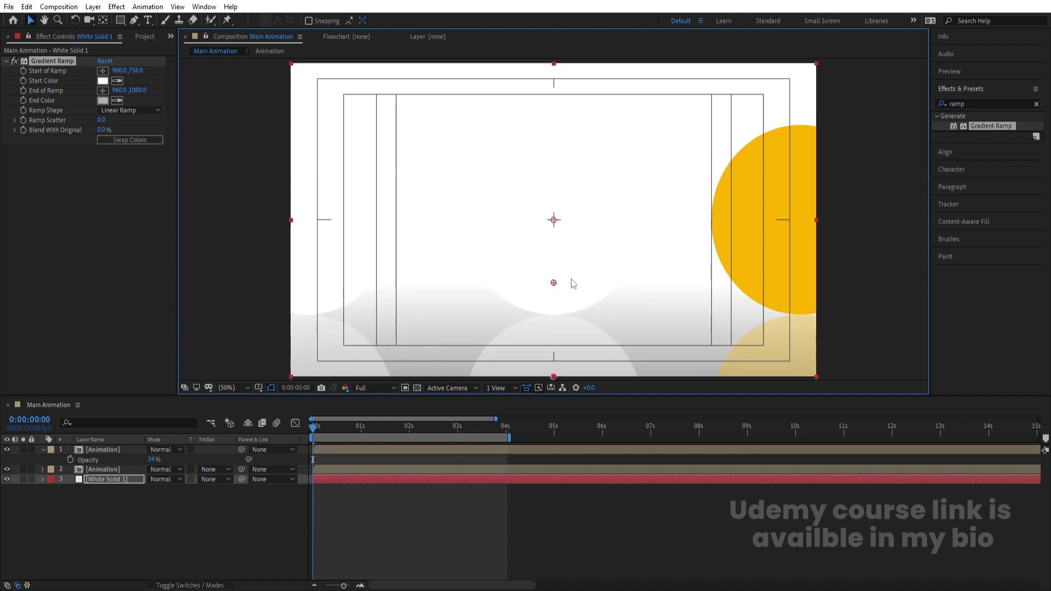
pyautogui.click(104, 82)
pyautogui.moveTo(173, 235); pyautogui.dragTo(162, 231)
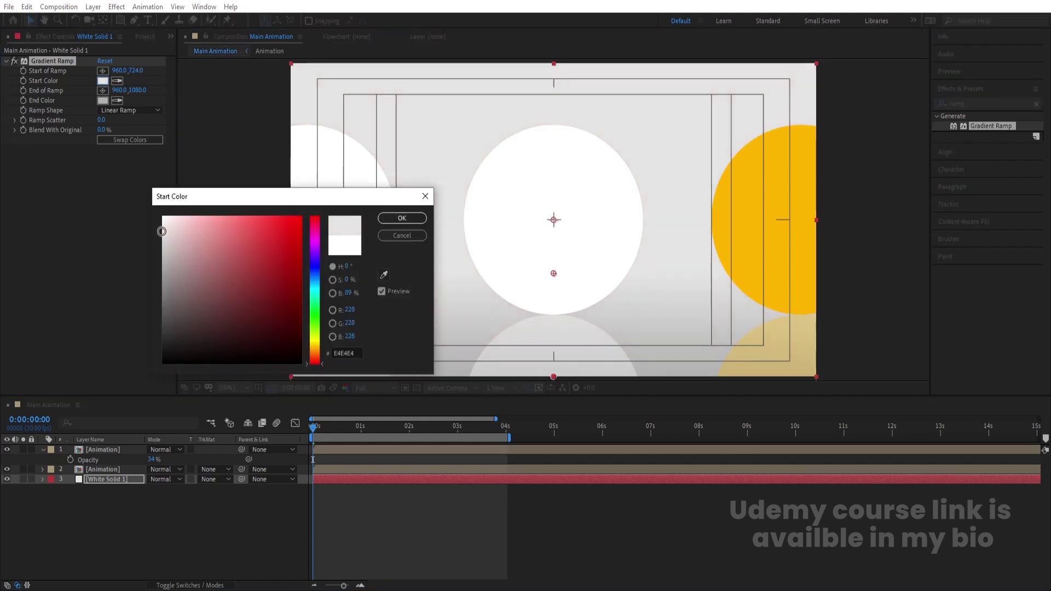
pyautogui.click(402, 218)
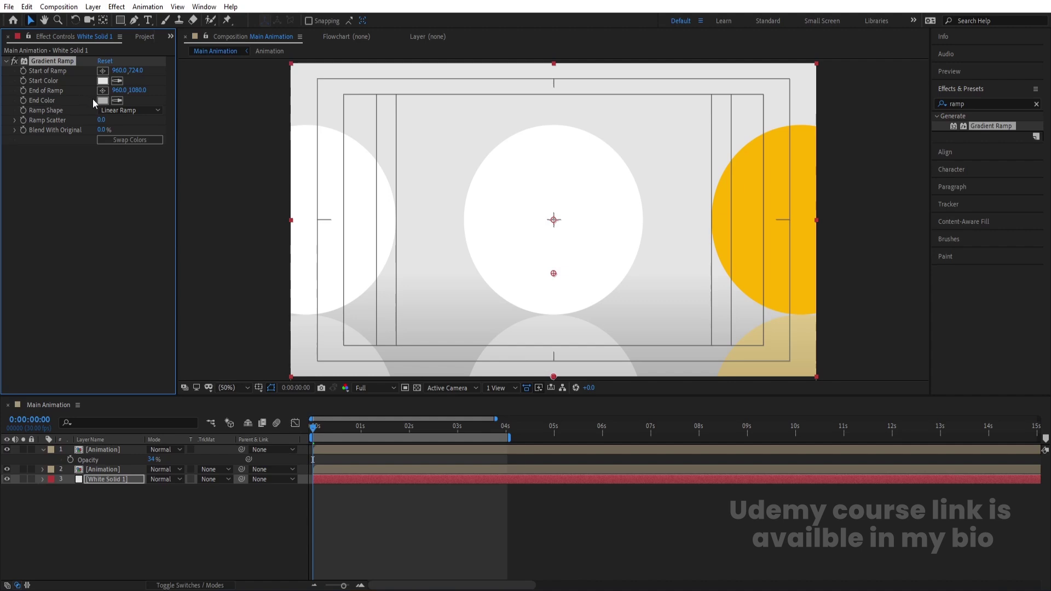
# Set the ramp's End Color to a slightly darker grey and preview the Main Animation.
pyautogui.click(102, 100)
pyautogui.moveTo(165, 279)
pyautogui.mouseDown()
pyautogui.moveTo(148, 281)
pyautogui.moveTo(156, 273)
pyautogui.mouseUp()
pyautogui.press('Return')
pyautogui.click(147, 490)
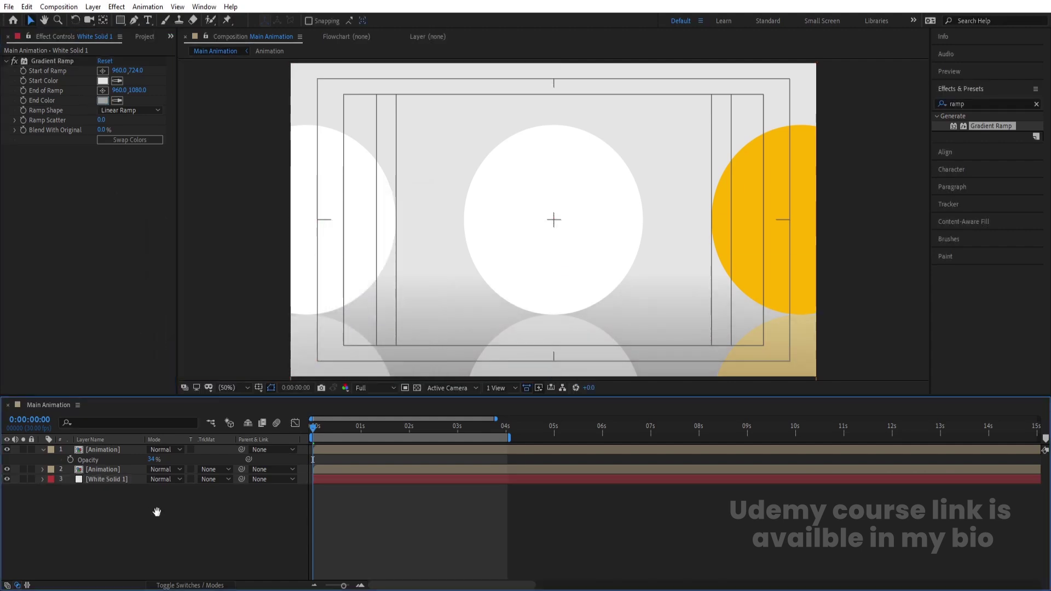
pyautogui.press('space')
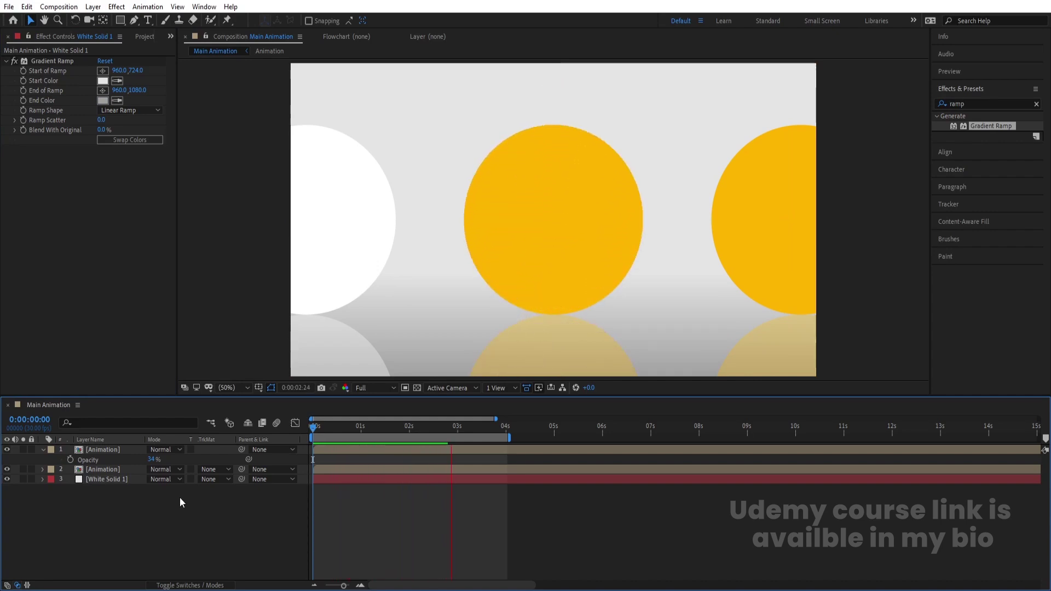
pyautogui.press('Num_Lock')
pyautogui.press('-')
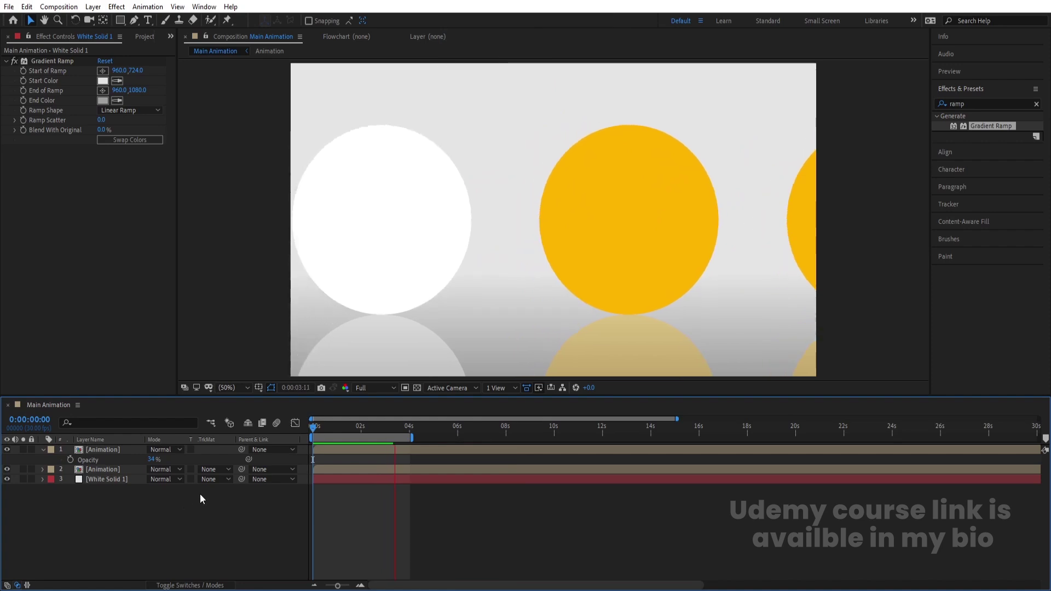
pyautogui.press('=')
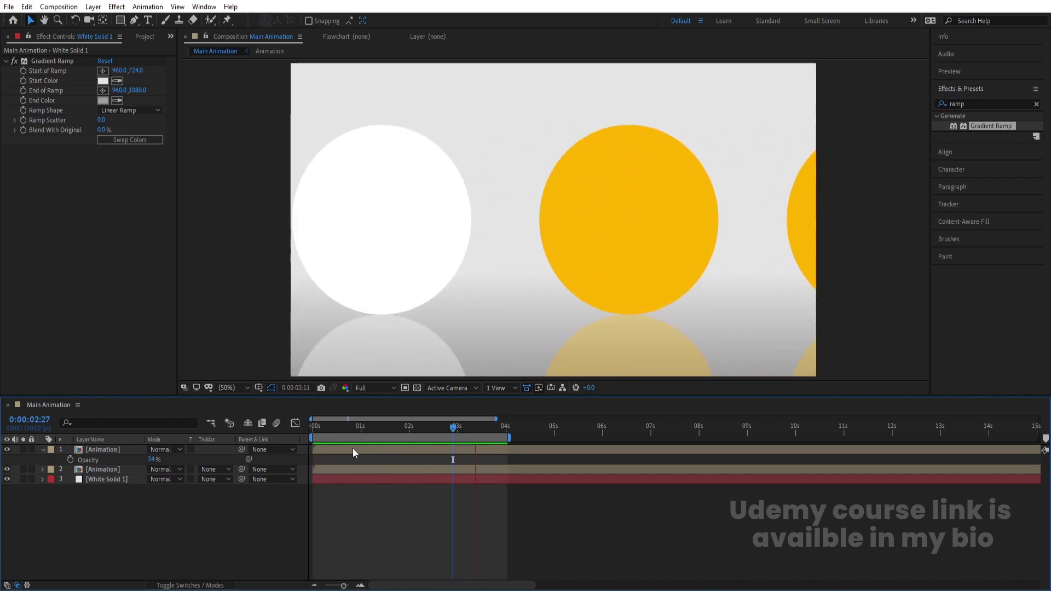
# Open the Animation pre-comp at 0:00:01:07 and filter the properties of stream layers Shape Layer 6 and Shape Layer 7 by "cap".
pyautogui.doubleClick(353, 448)
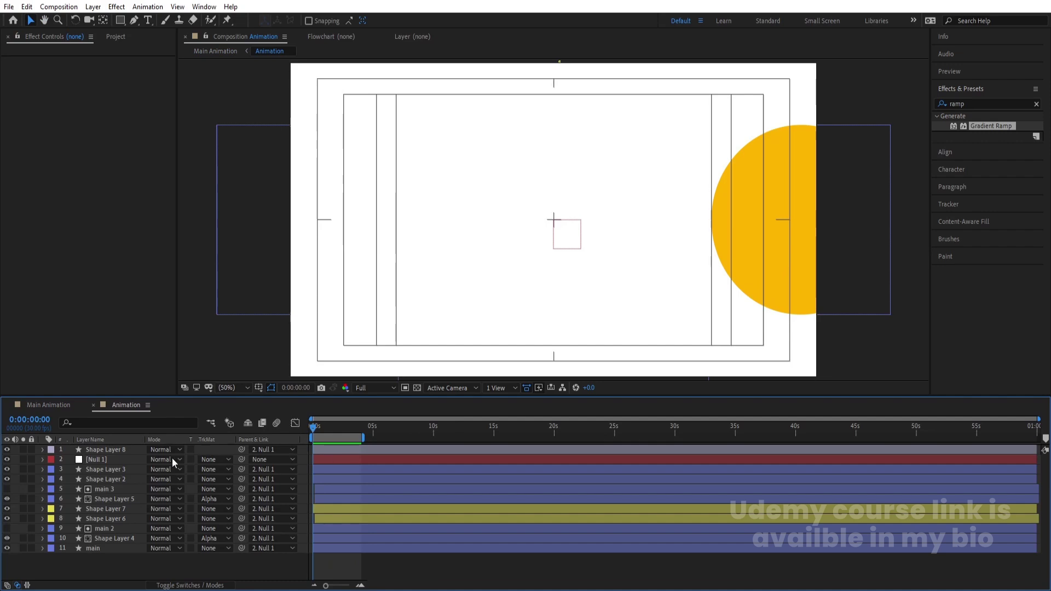
pyautogui.press('space')
pyautogui.press('space')
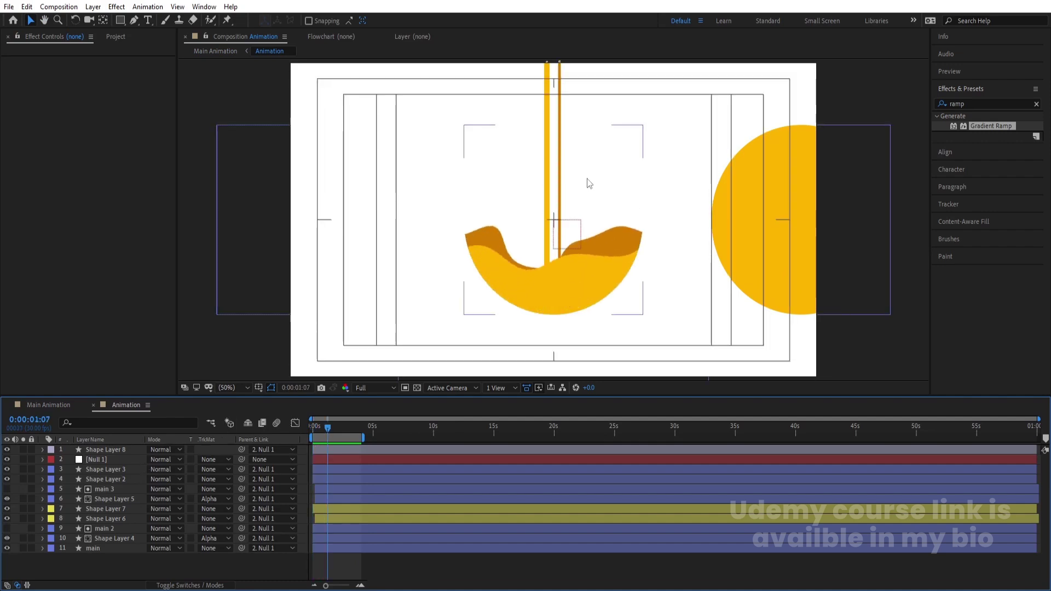
pyautogui.click(546, 147)
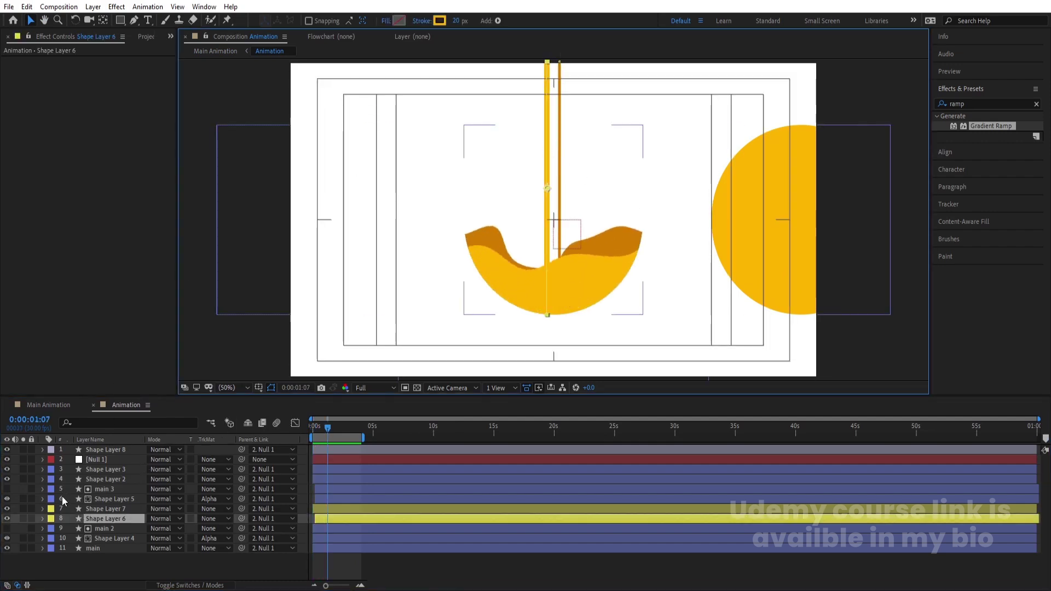
pyautogui.keyDown('ctrl'); pyautogui.click(99, 516); pyautogui.keyUp('ctrl')
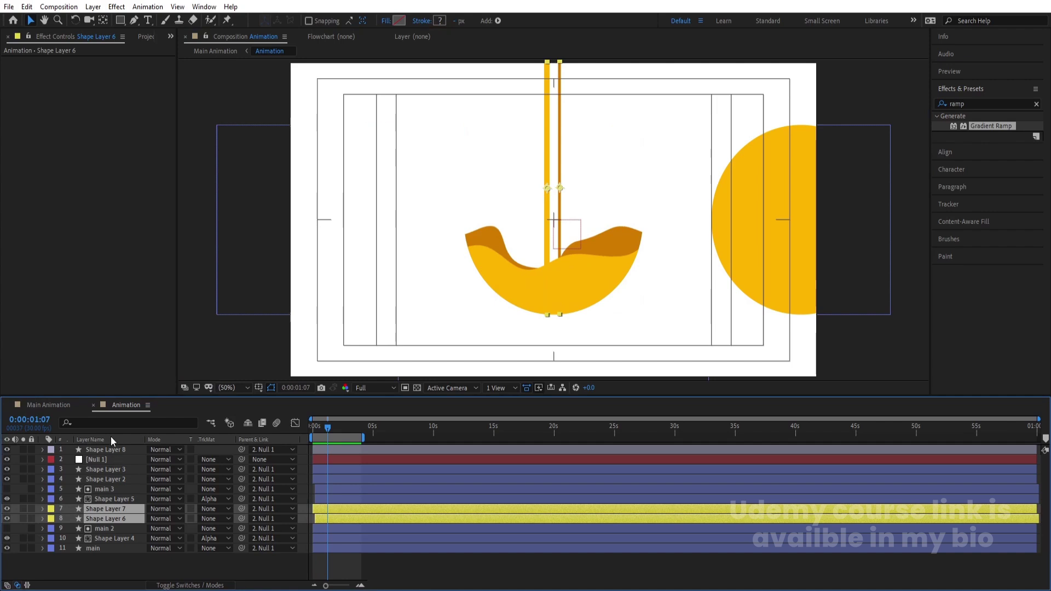
pyautogui.click(92, 421)
pyautogui.write('cap')
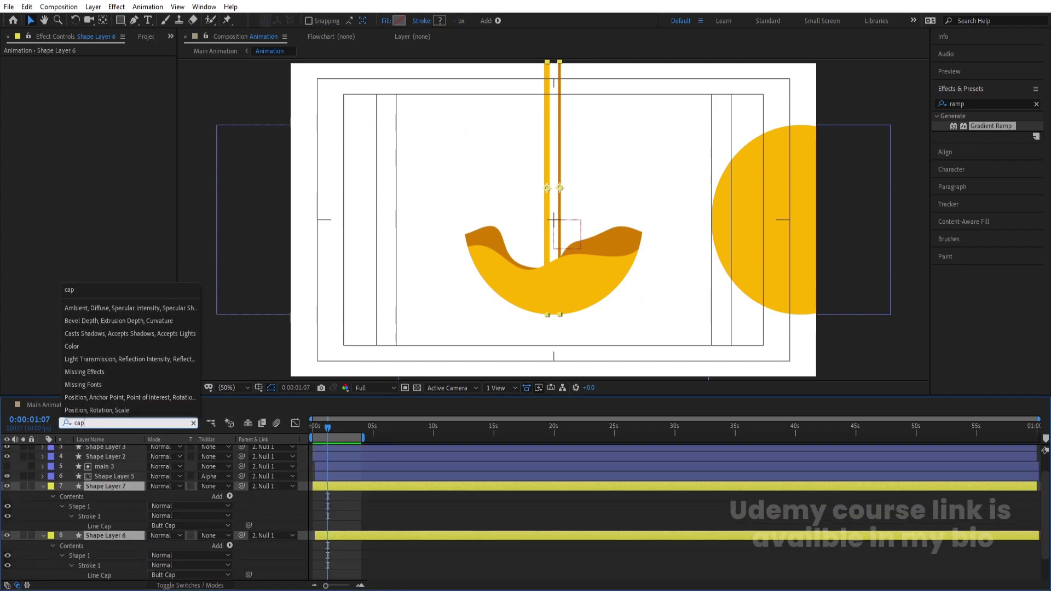
# Set the stroke Line Cap of Shape Layer 7 and Shape Layer 6 to Round Cap and check the stream tips at 0:00:00:03.
pyautogui.click(108, 527)
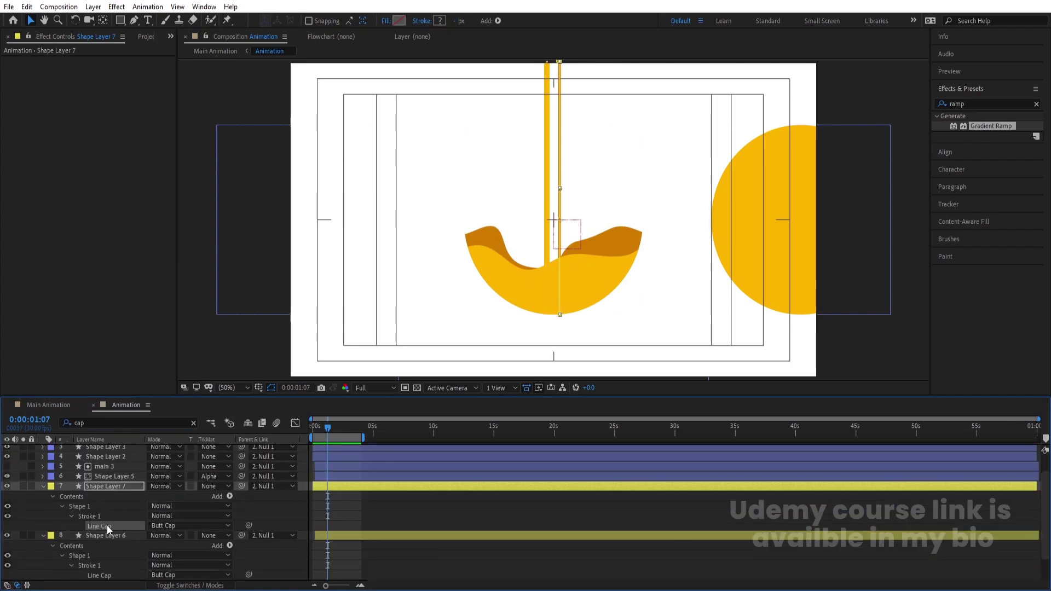
pyautogui.click(164, 526)
pyautogui.click(170, 552)
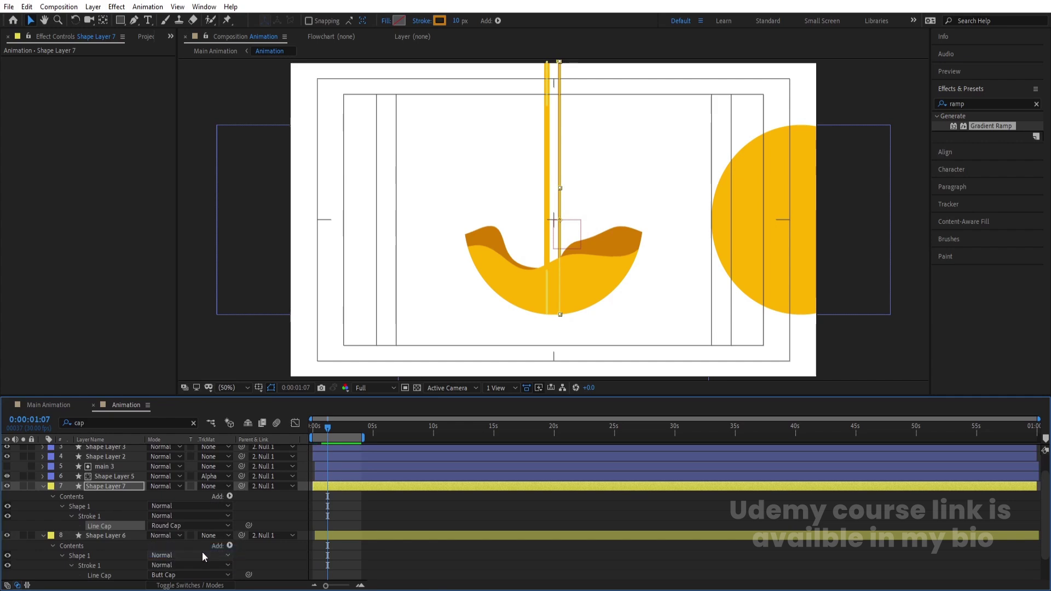
pyautogui.click(171, 574)
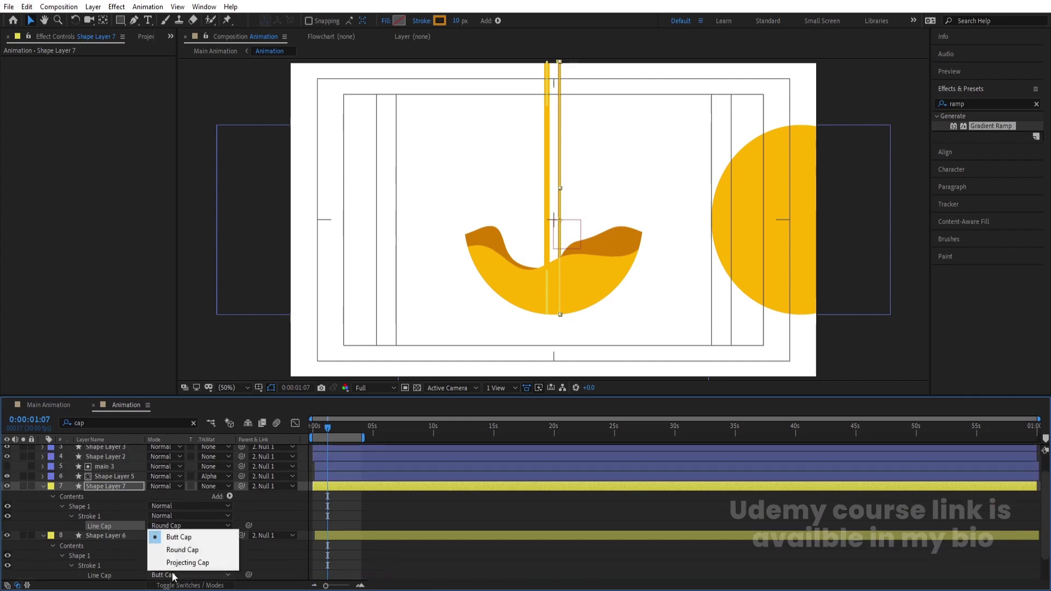
pyautogui.click(180, 554)
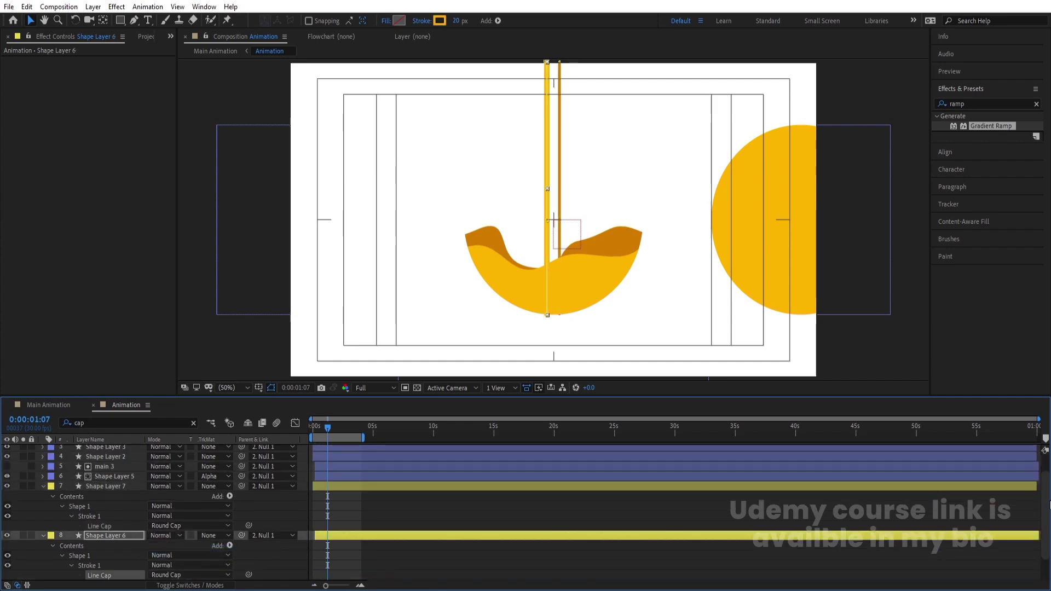
pyautogui.scroll(-3, 392, 475)
pyautogui.moveTo(327, 432); pyautogui.dragTo(314, 432)
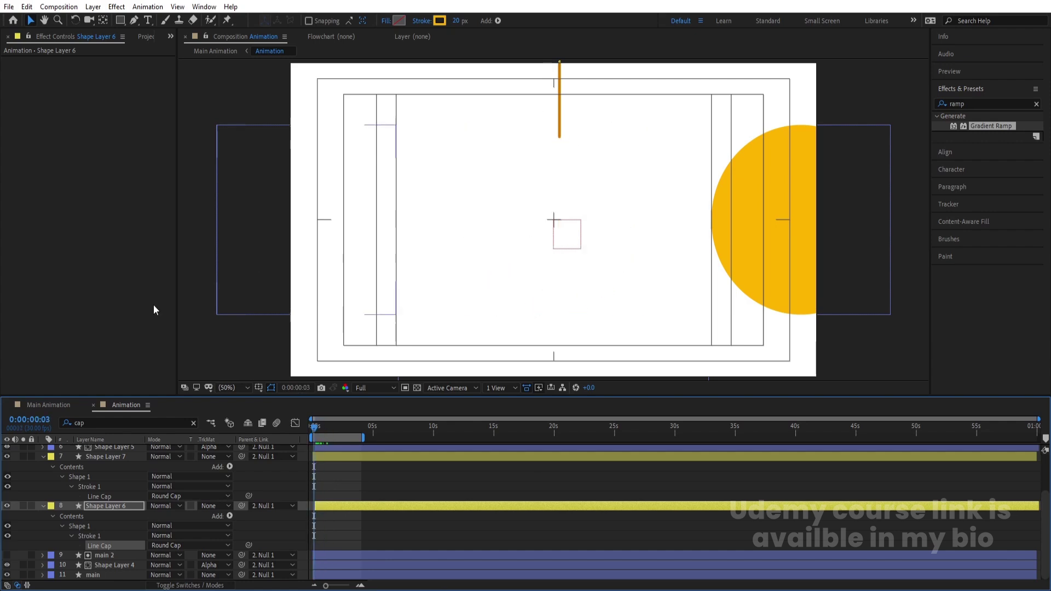
# Preview the Main Animation up to 0:00:01:27 and inspect the stream ends at the central circle's lower edge at 200%.
pyautogui.click(55, 405)
pyautogui.press('space')
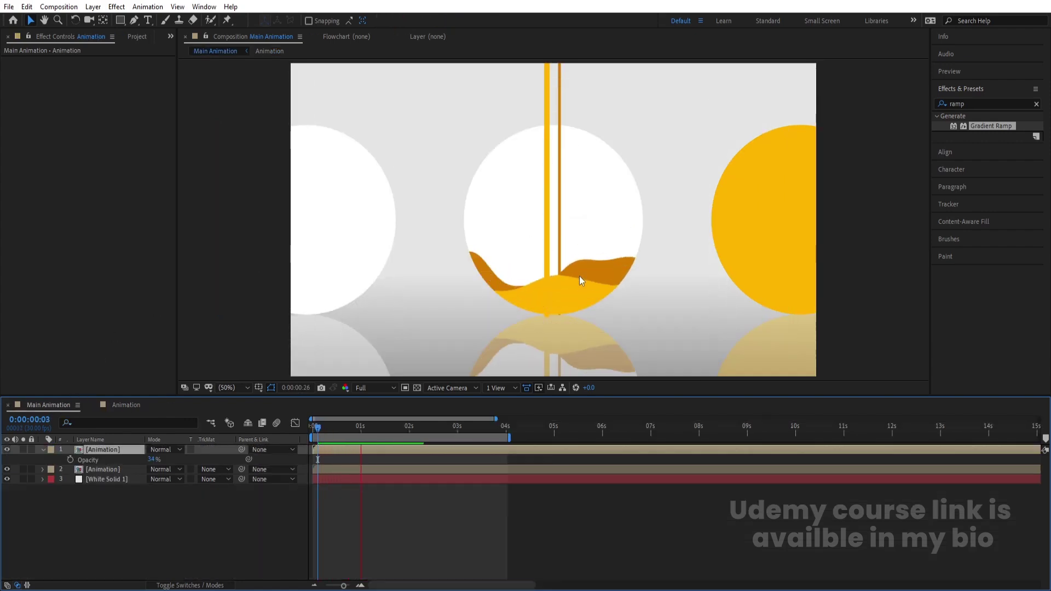
pyautogui.press('space')
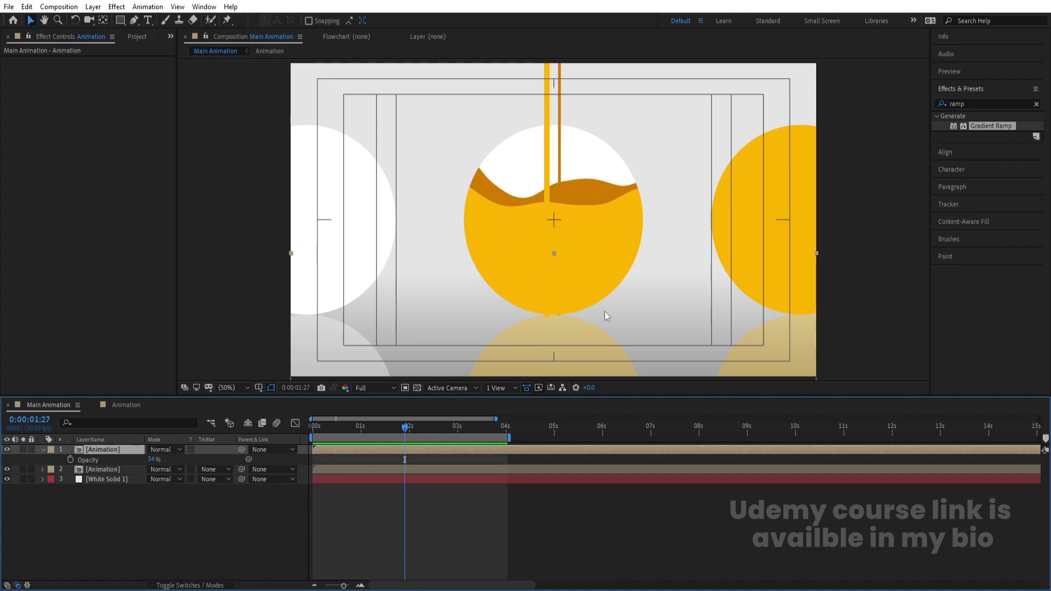
pyautogui.press('.')
pyautogui.press('.')
pyautogui.press('h')
pyautogui.moveTo(568, 311); pyautogui.dragTo(570, 191)
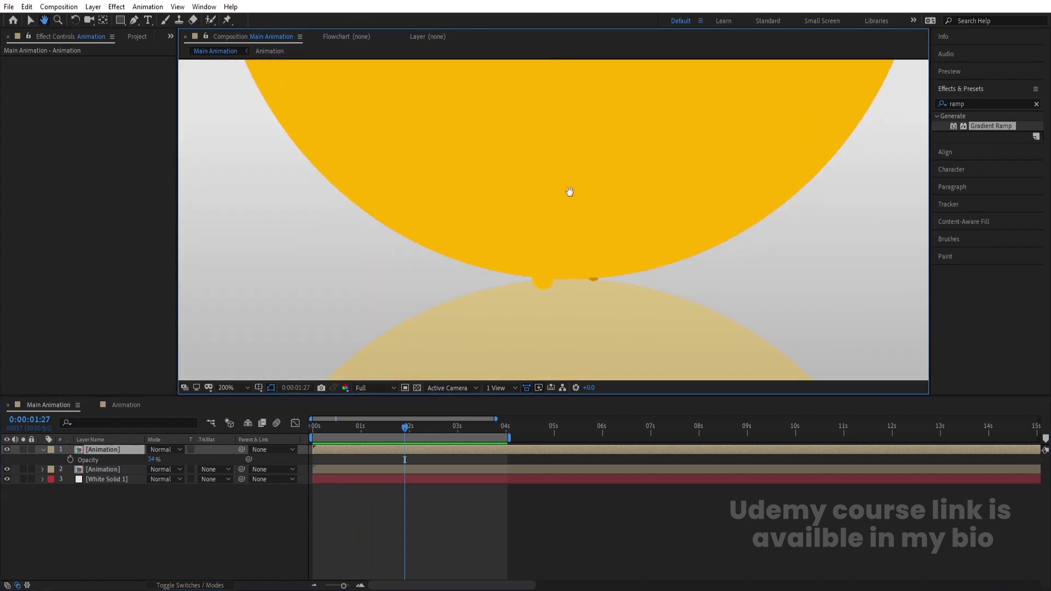
# In the Animation pre-comp, raise the lower path point of Shape Layer 6 until the stream's round end sits inside the central circle.
pyautogui.click(126, 405)
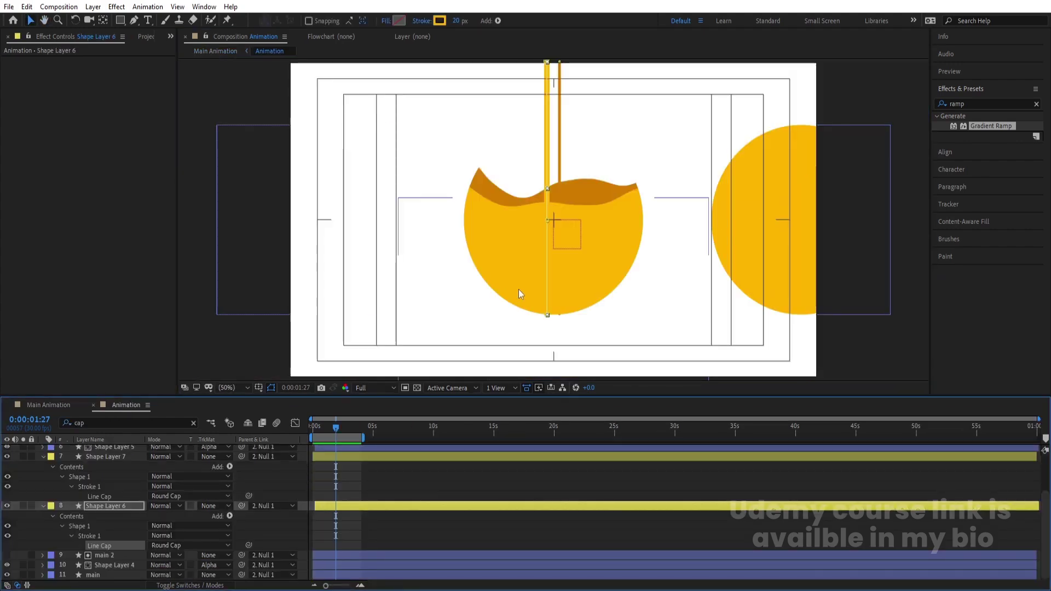
pyautogui.click(350, 482)
pyautogui.press('.')
pyautogui.press('.')
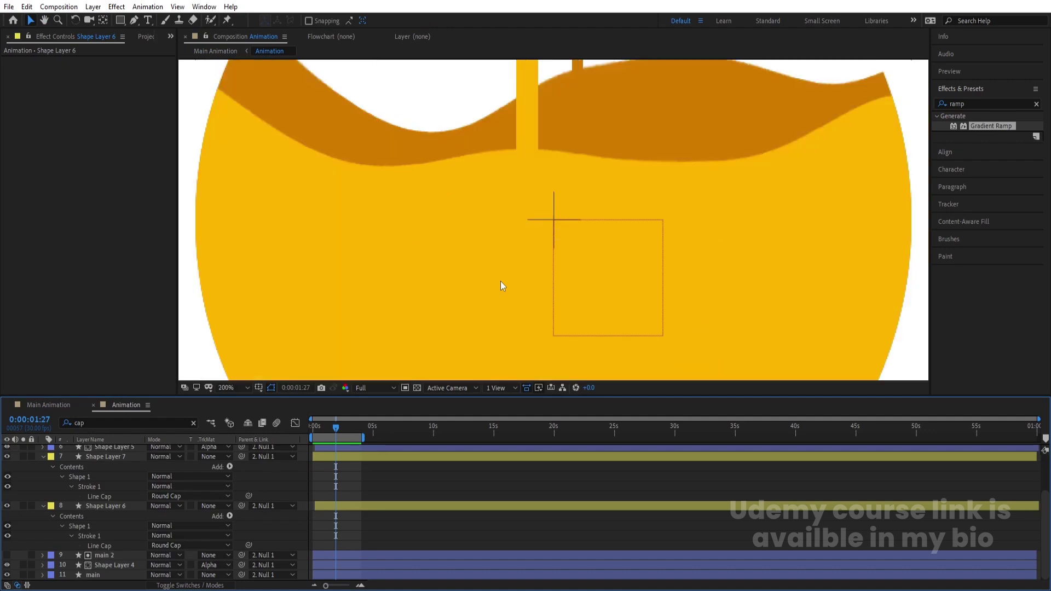
pyautogui.moveTo(524, 274); pyautogui.dragTo(525, 7)
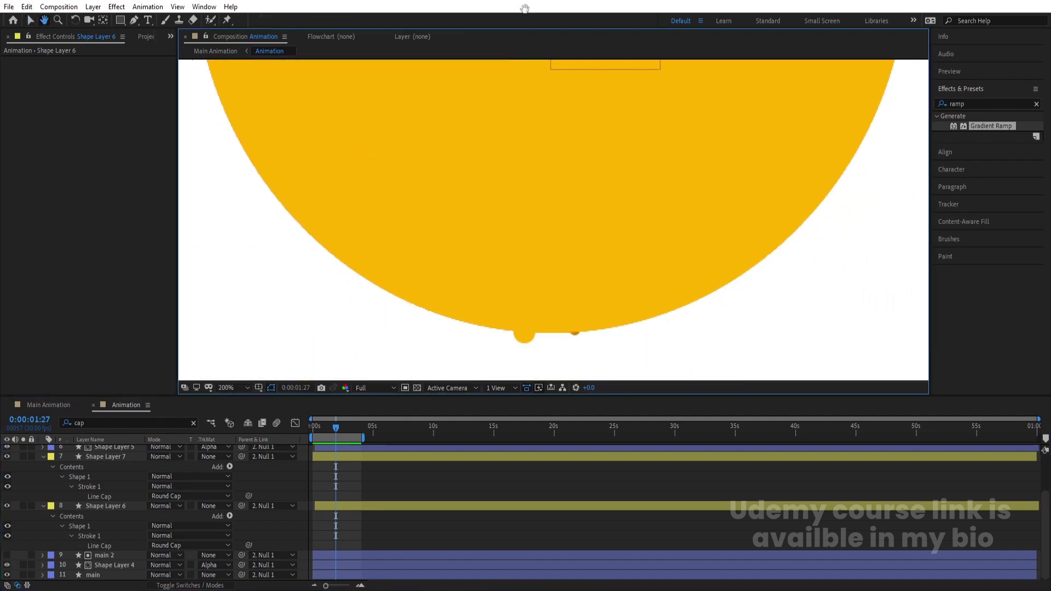
pyautogui.click(525, 337)
pyautogui.click(104, 506)
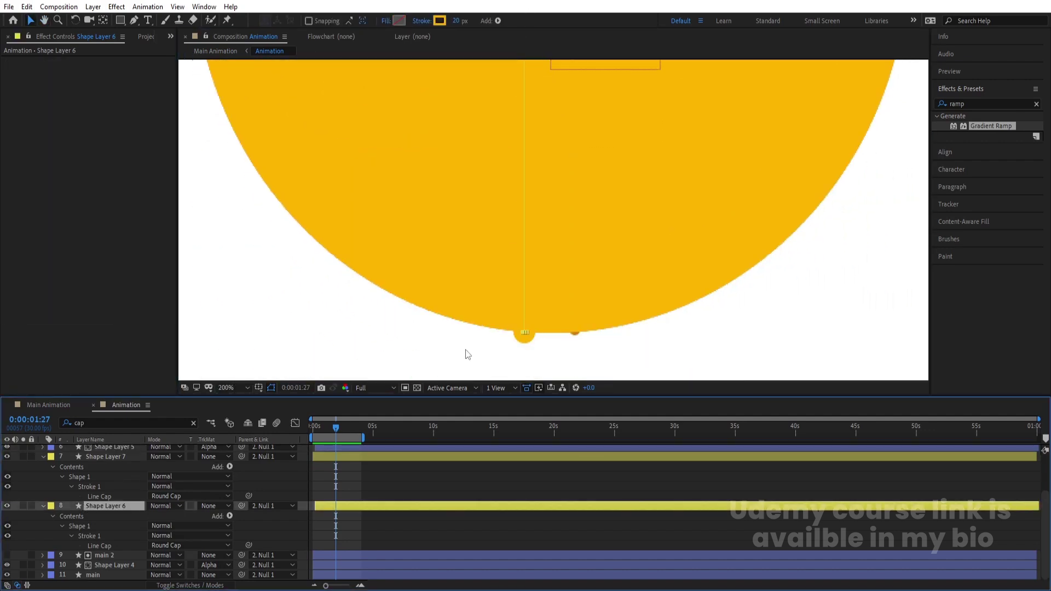
pyautogui.press('g')
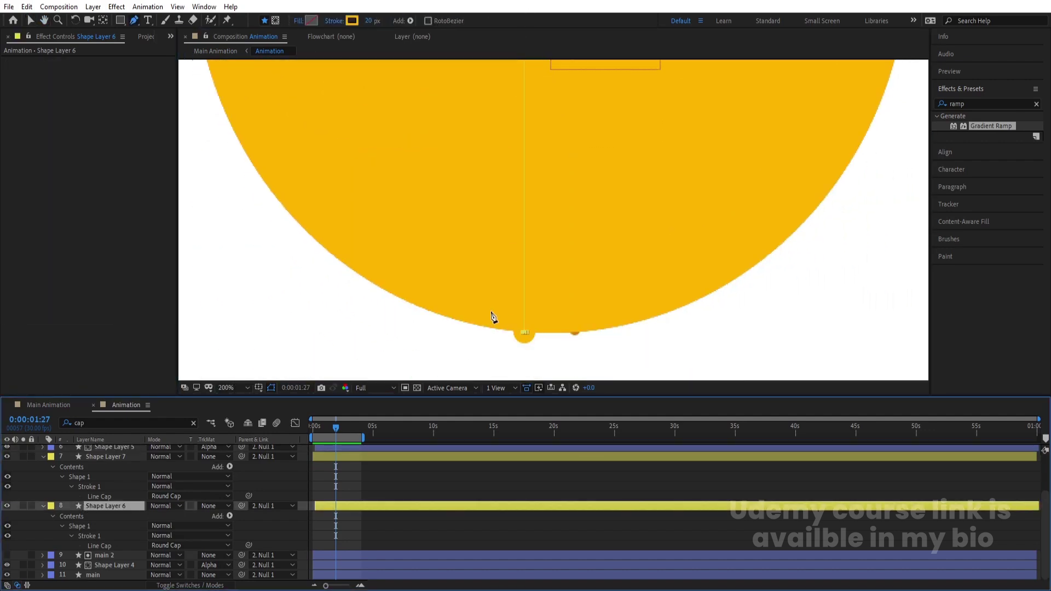
pyautogui.click(525, 332)
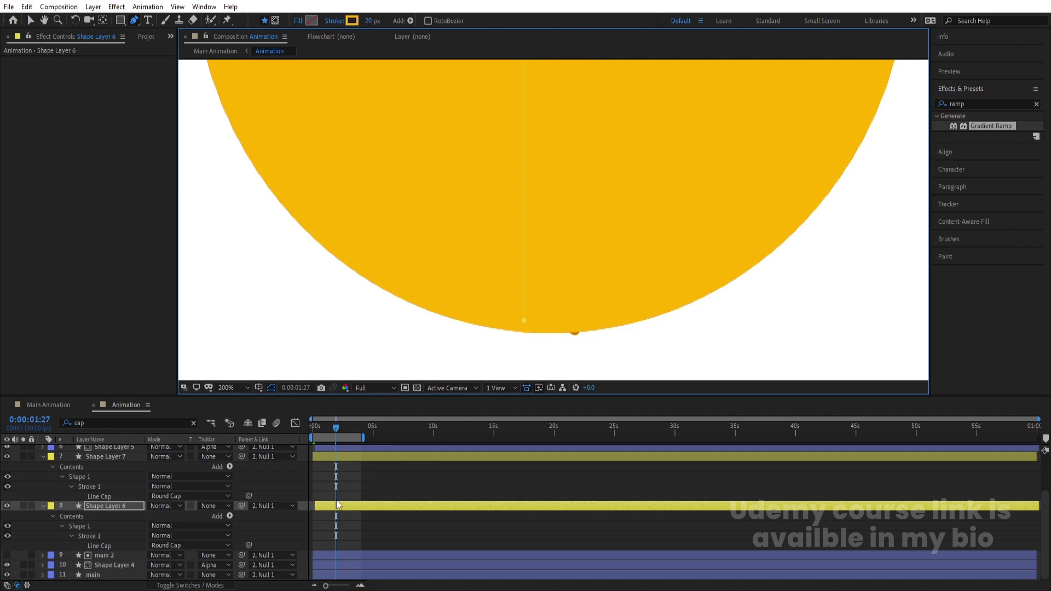
# Raise Shape Layer 7's lower path point inside the central circle and preview the whole frame of the Main Animation.
pyautogui.click(336, 465)
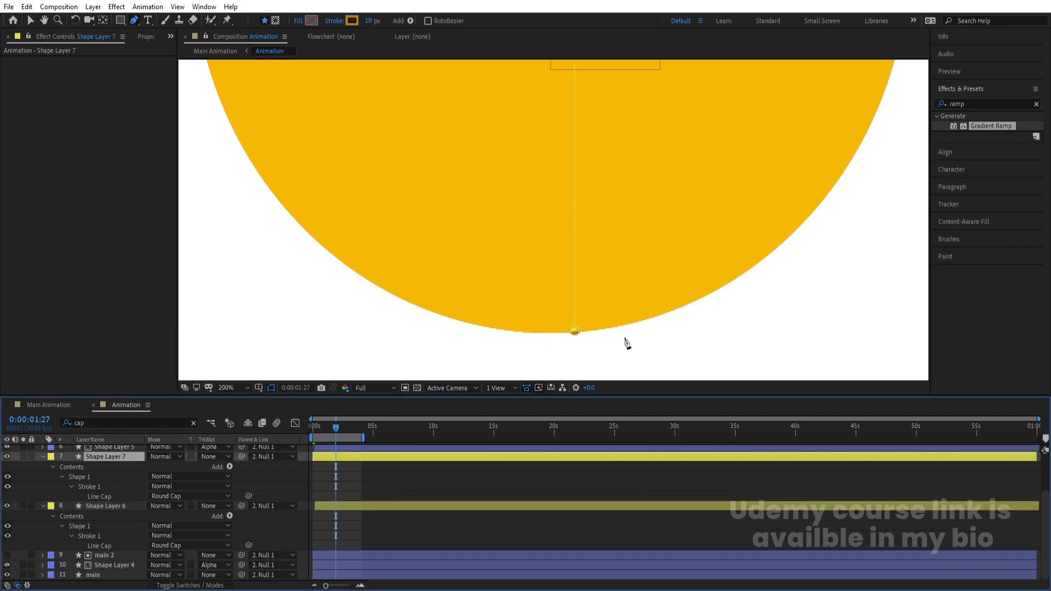
pyautogui.click(575, 331)
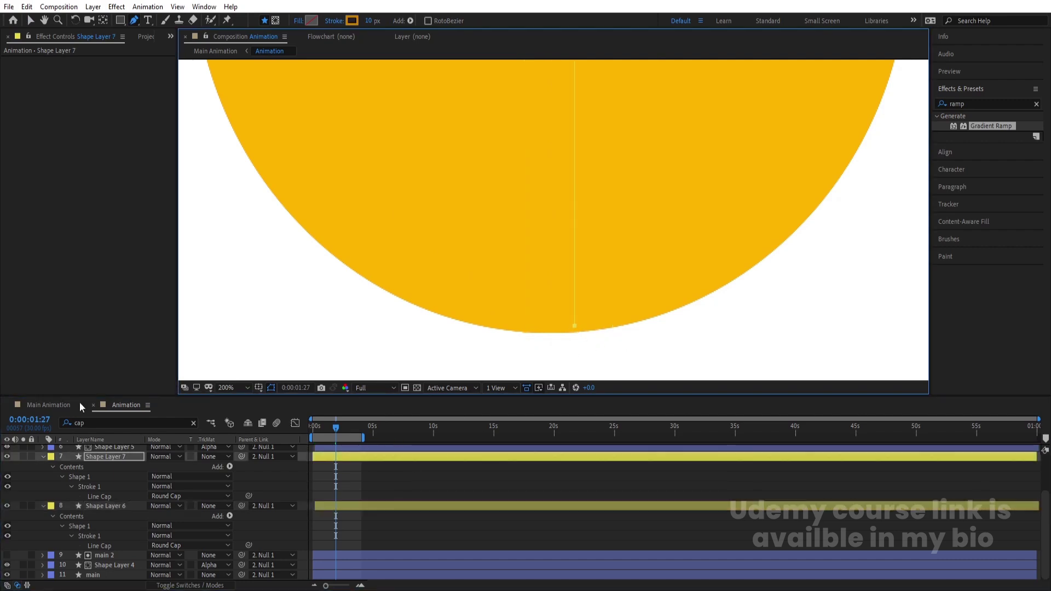
pyautogui.click(58, 409)
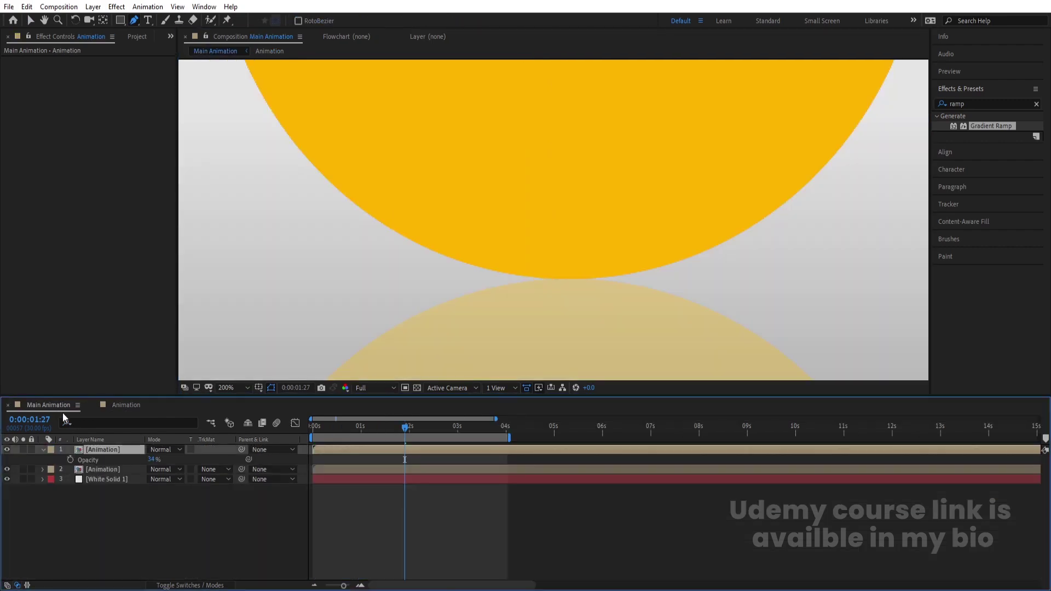
pyautogui.click(228, 390)
pyautogui.click(241, 180)
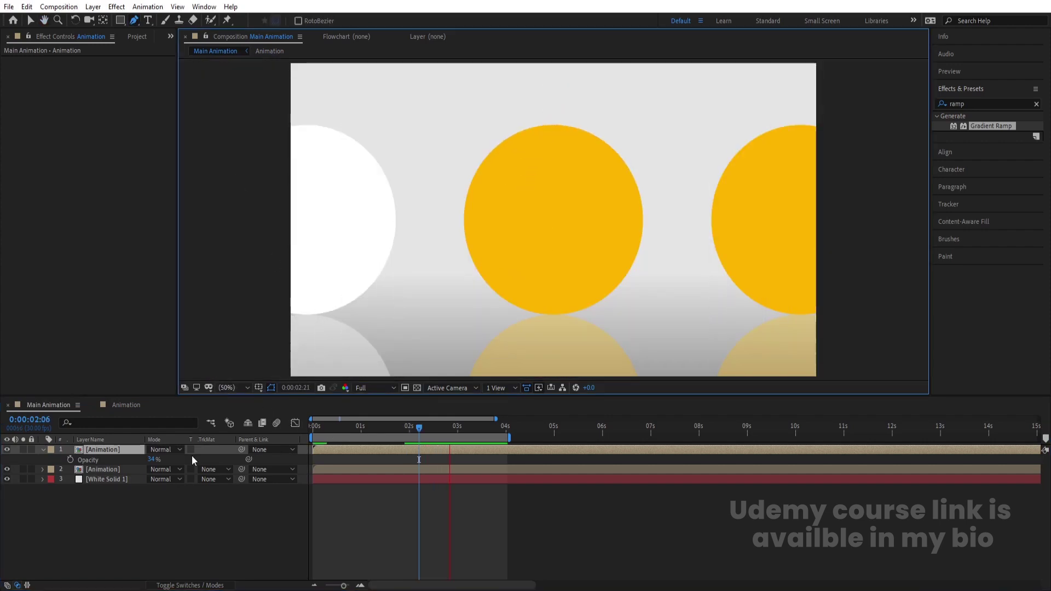
# Create a 1920 x 1080 px solid coloured FFFFFF in the Main Animation and place it beneath White Solid 1.
pyautogui.click(107, 524)
pyautogui.hotkey('ctrl', 'y')
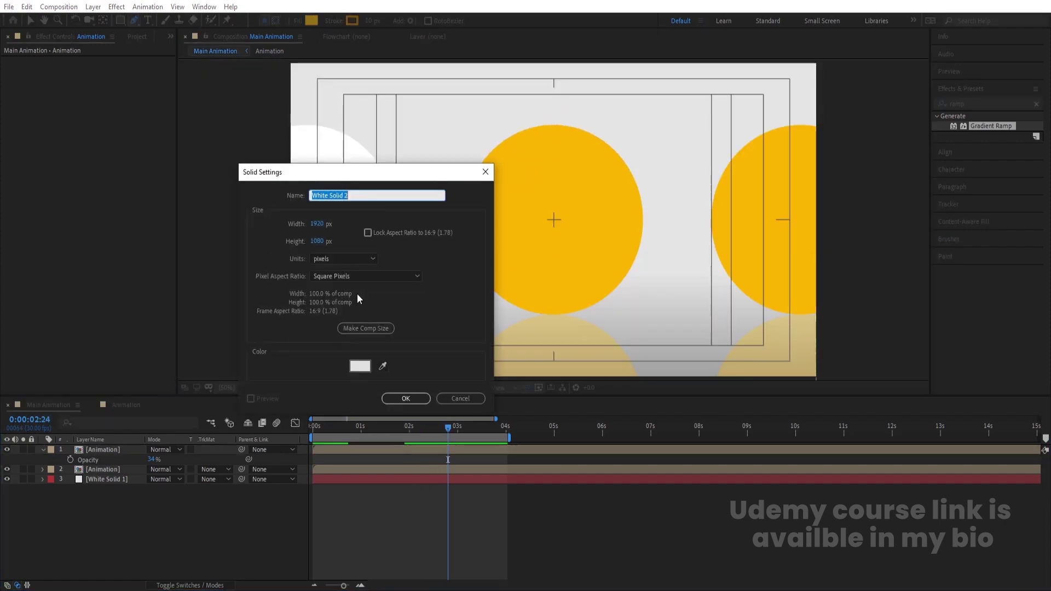
pyautogui.click(360, 366)
pyautogui.moveTo(177, 234); pyautogui.dragTo(126, 183)
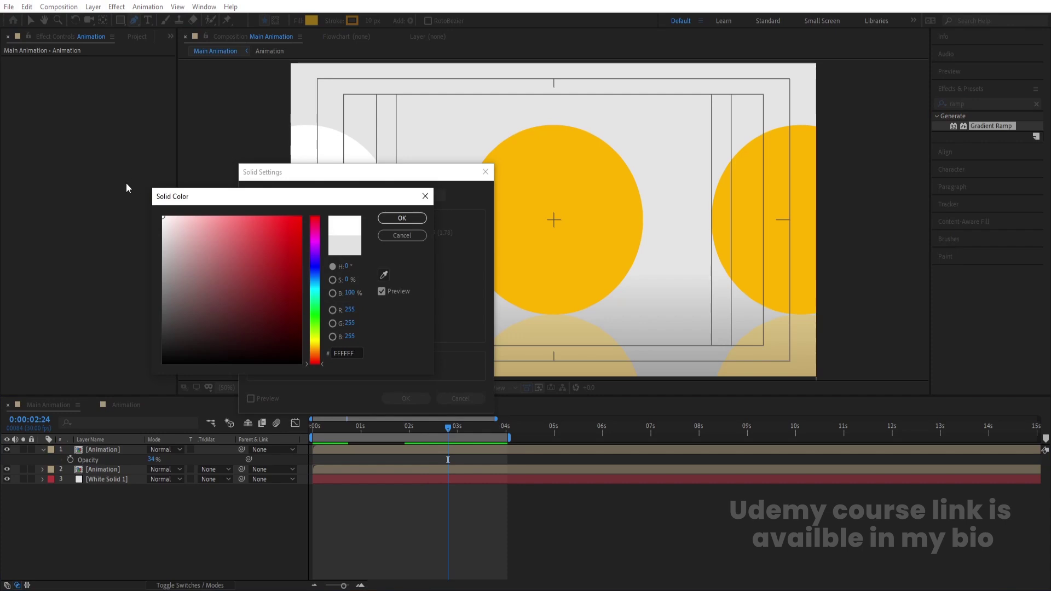
pyautogui.press('Return')
pyautogui.press('Return')
pyautogui.moveTo(123, 448); pyautogui.dragTo(152, 539)
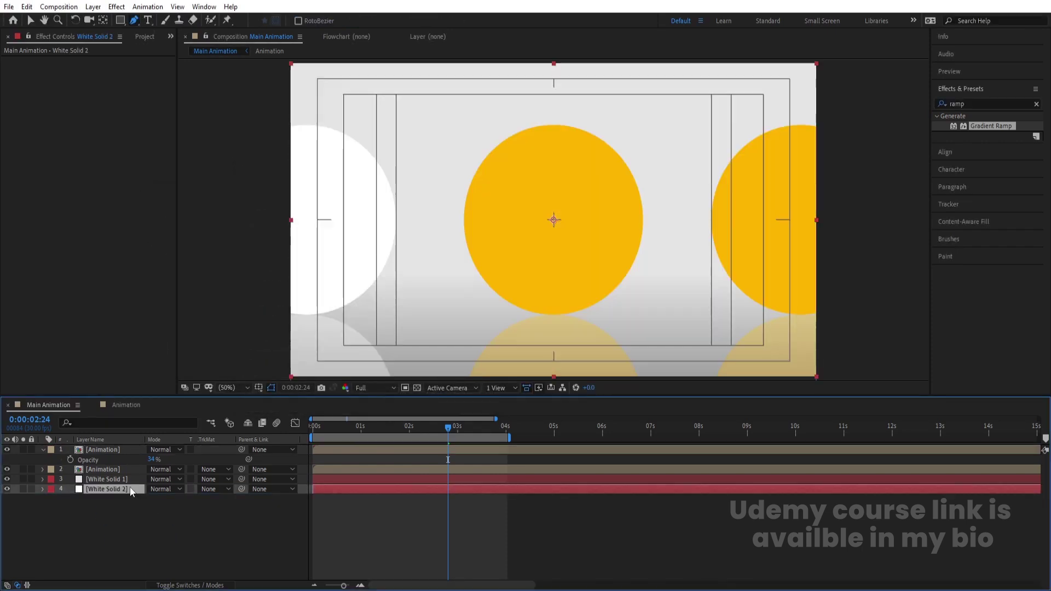
# Set the opacity of the gradient layer White Solid 1 to 70% and preview the Main Animation.
pyautogui.click(109, 479)
pyautogui.press('t')
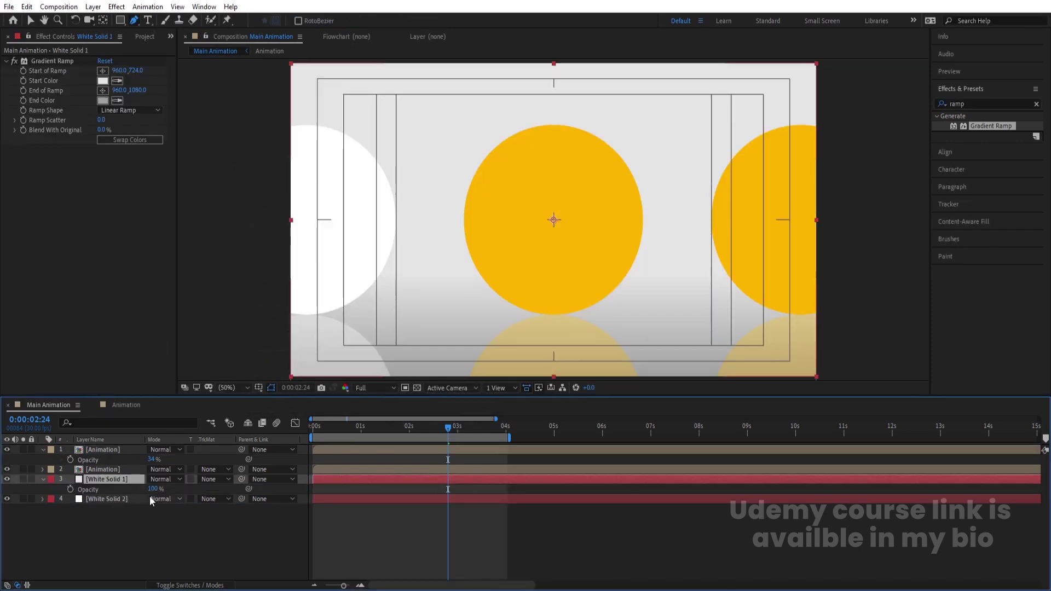
pyautogui.moveTo(141, 480)
pyautogui.mouseDown()
pyautogui.moveTo(126, 483)
pyautogui.moveTo(142, 490)
pyautogui.mouseUp()
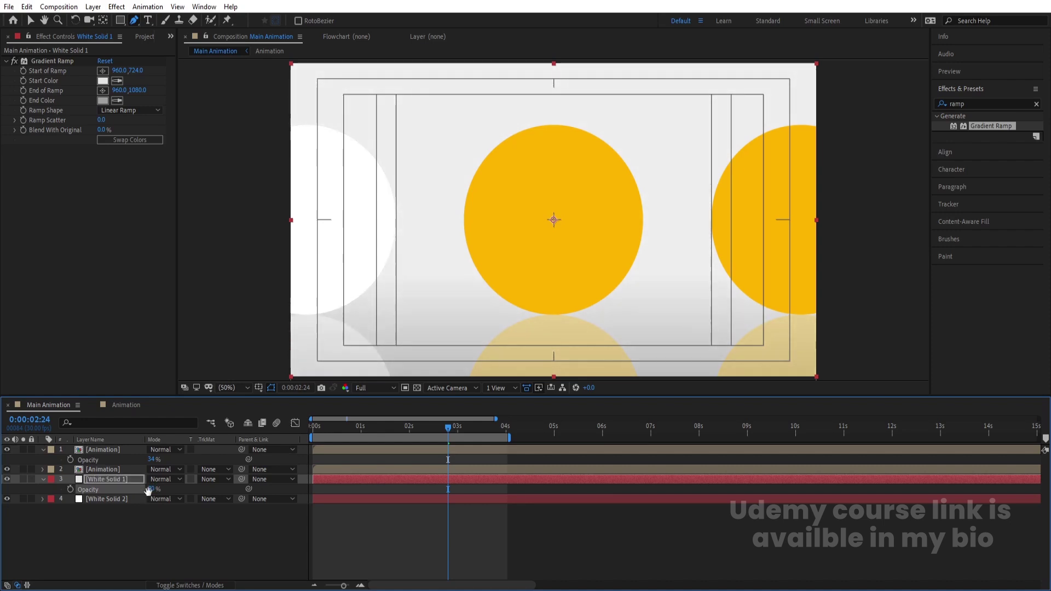
pyautogui.press('space')
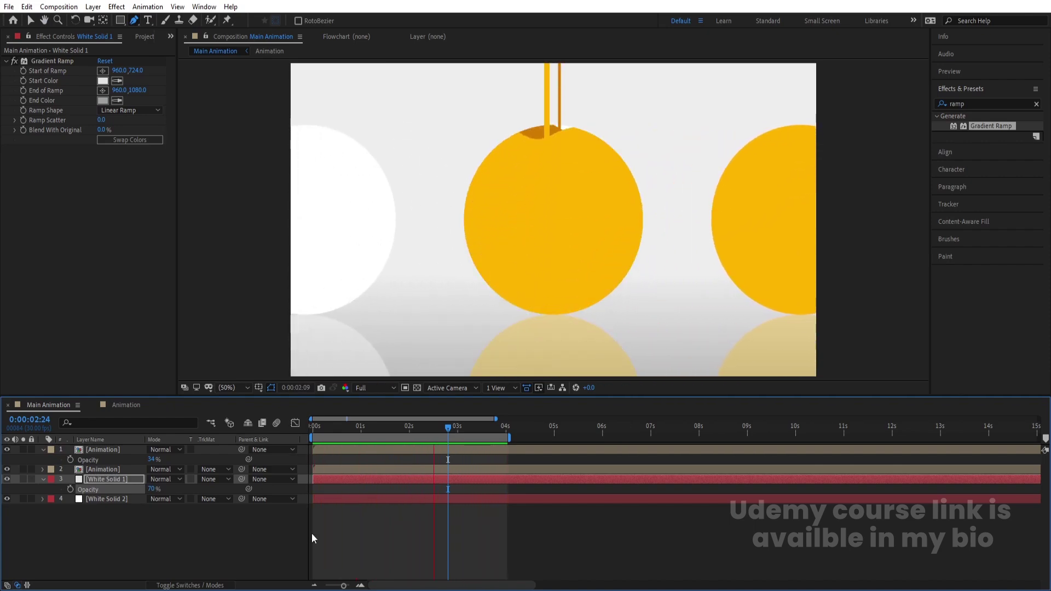
pyautogui.press('space')
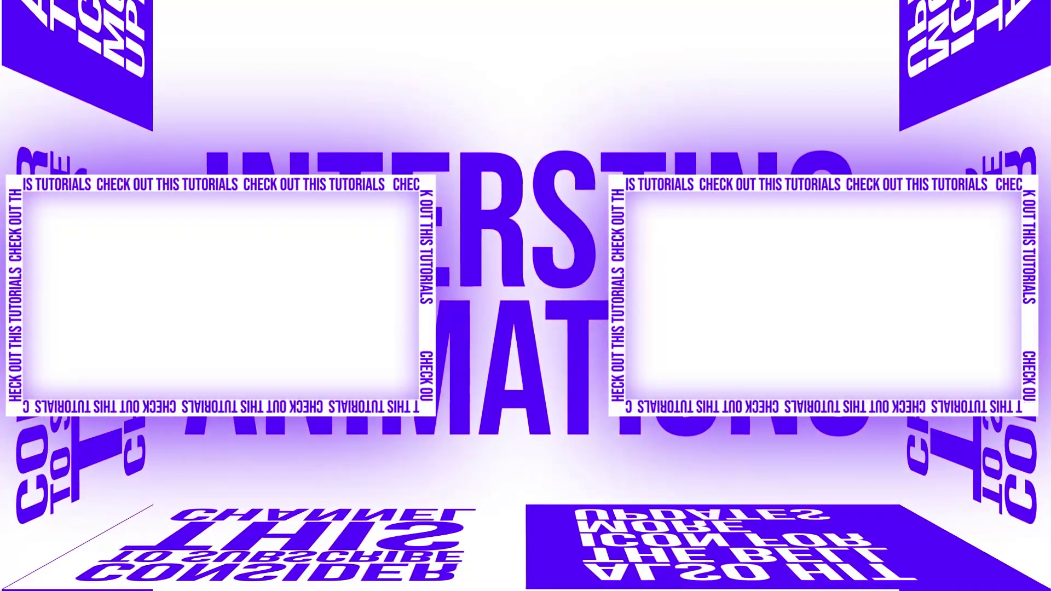